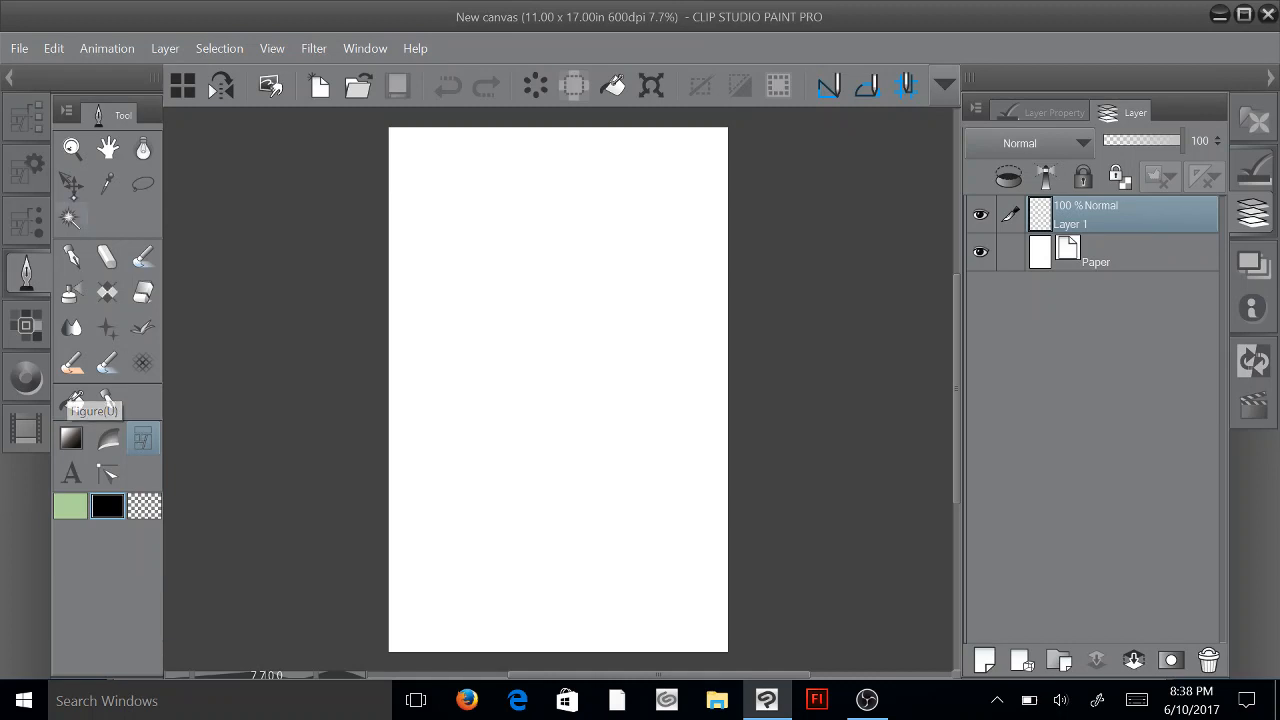
pyautogui.click(142, 440)
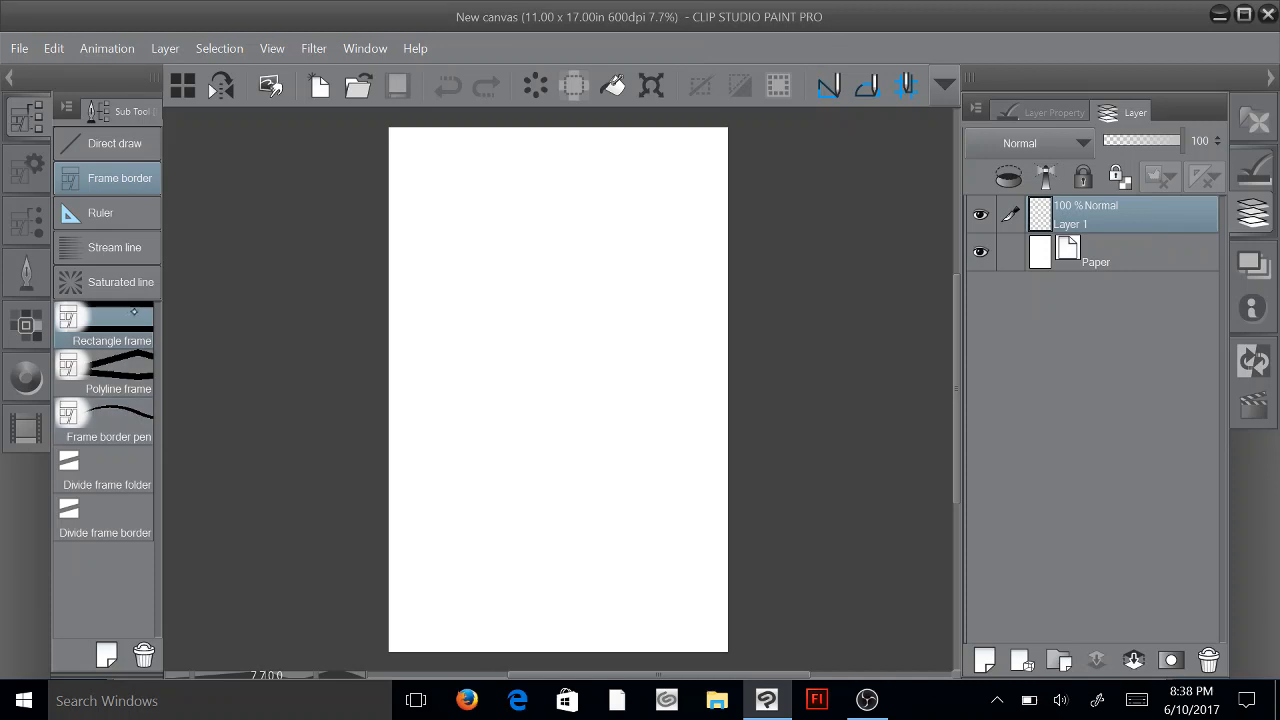
pyautogui.moveTo(407, 143); pyautogui.dragTo(697, 276)
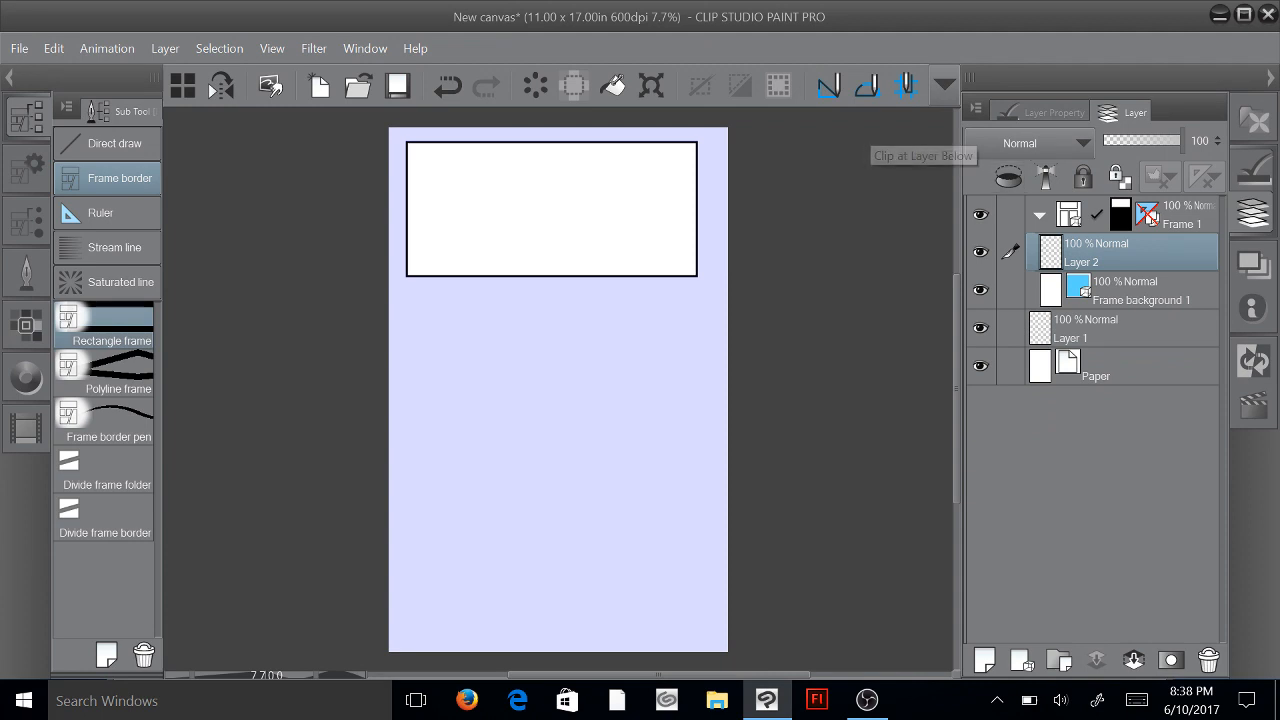
pyautogui.click(1040, 215)
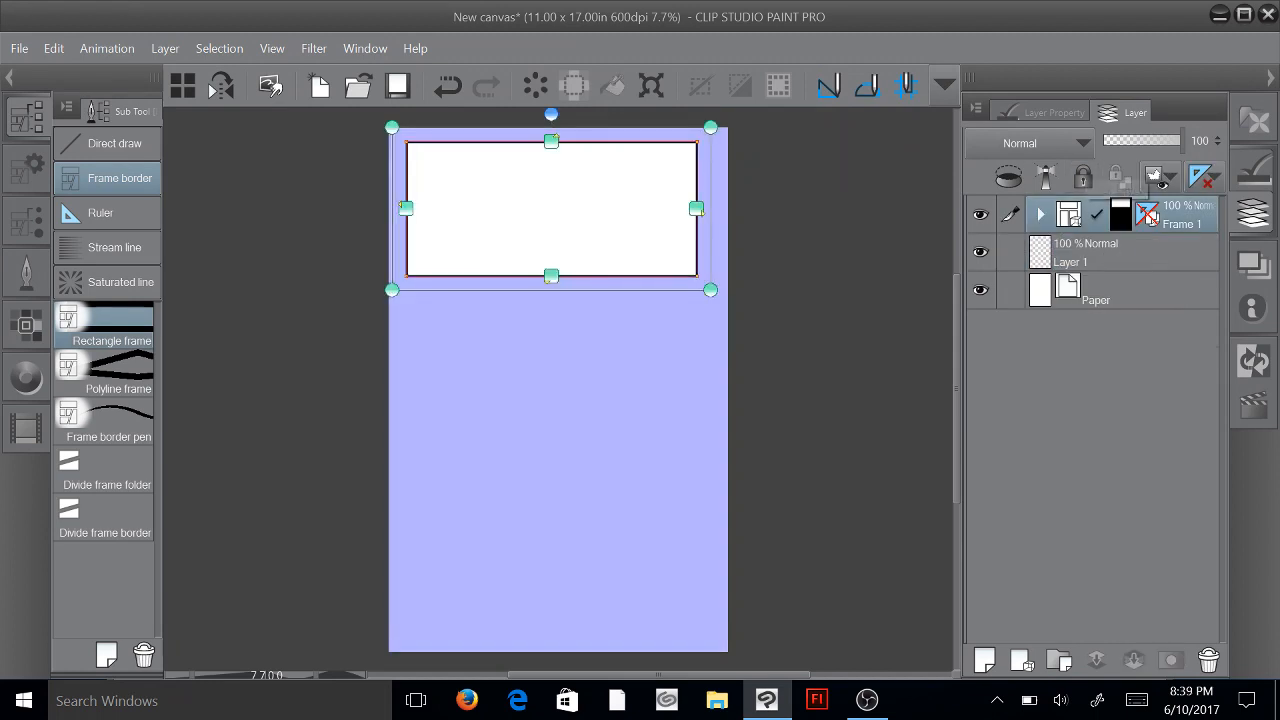
pyautogui.hotkey('ctrl', 'z')
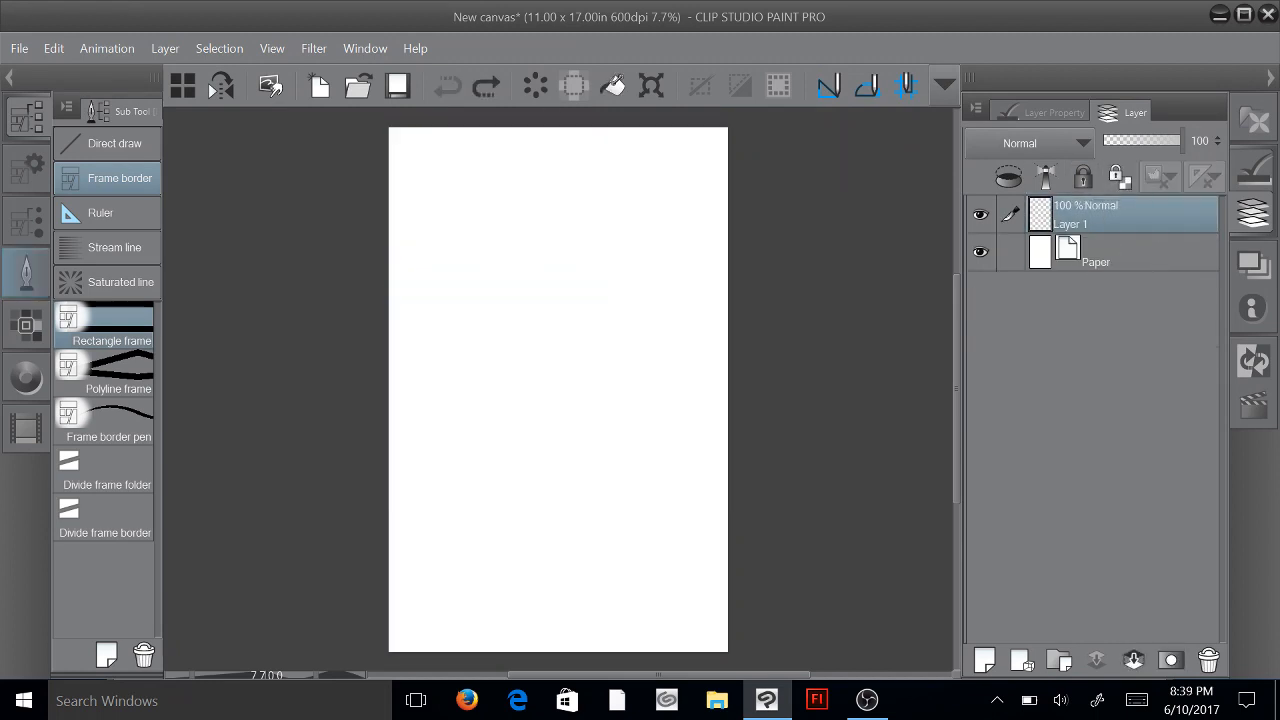
# Step: Make a rectangular marquee selection for a wide panel across the upper part of the page, inside the margins
pyautogui.click(26, 220)
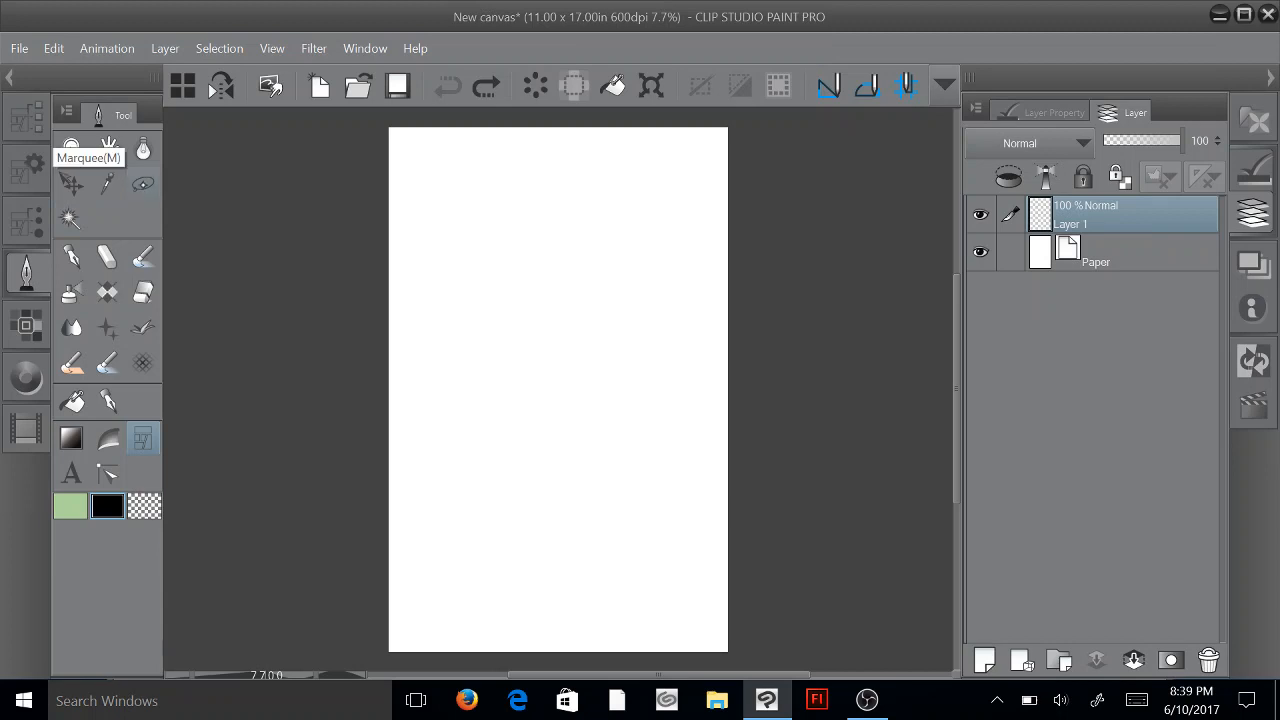
pyautogui.click(143, 183)
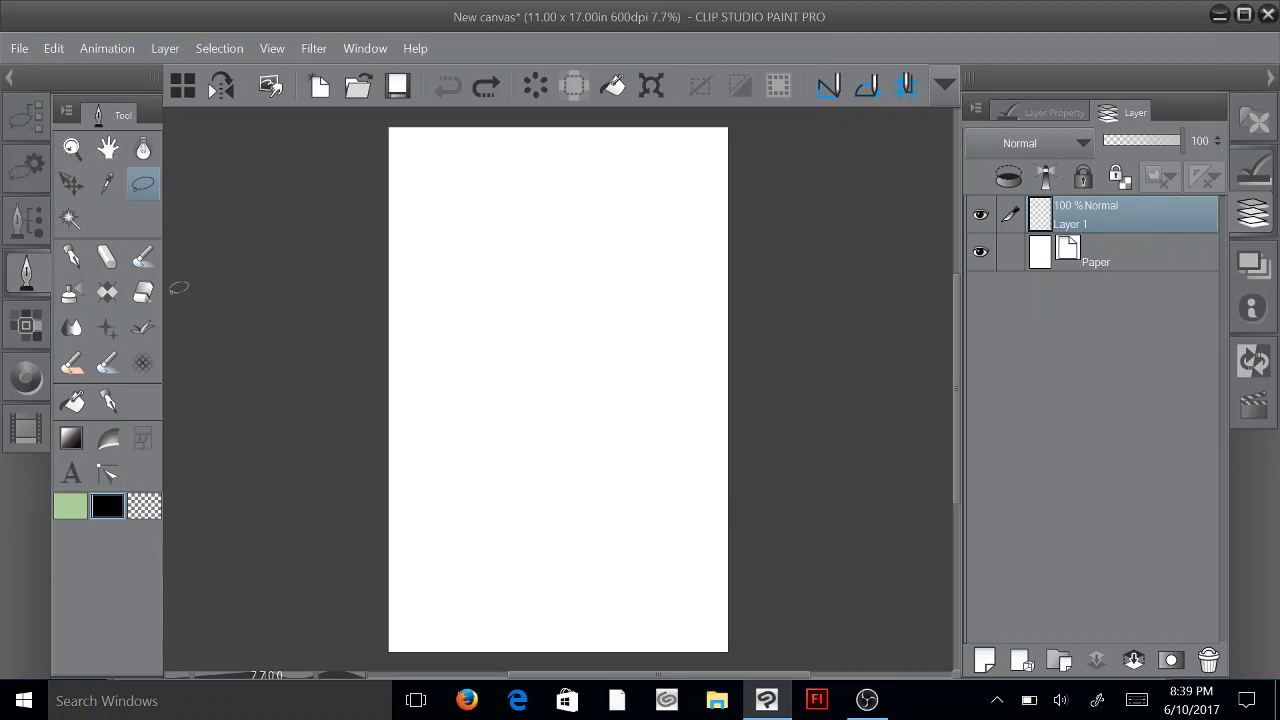
pyautogui.click(26, 115)
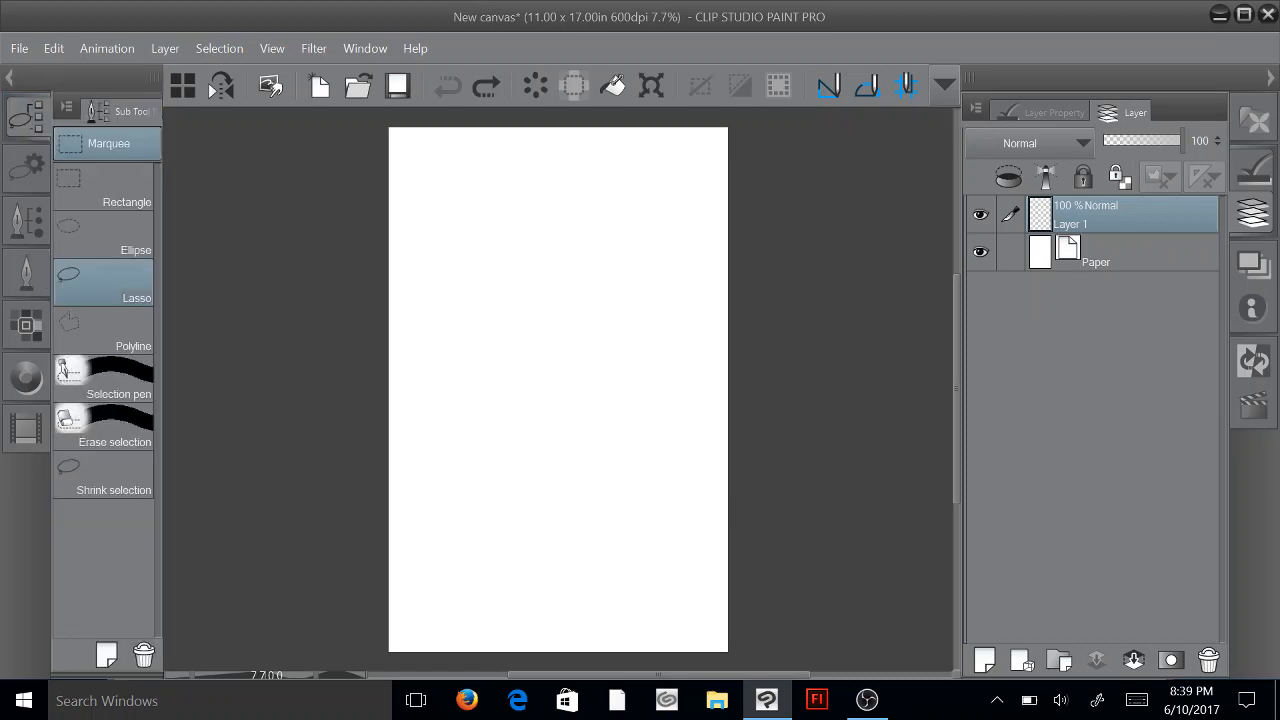
pyautogui.click(104, 187)
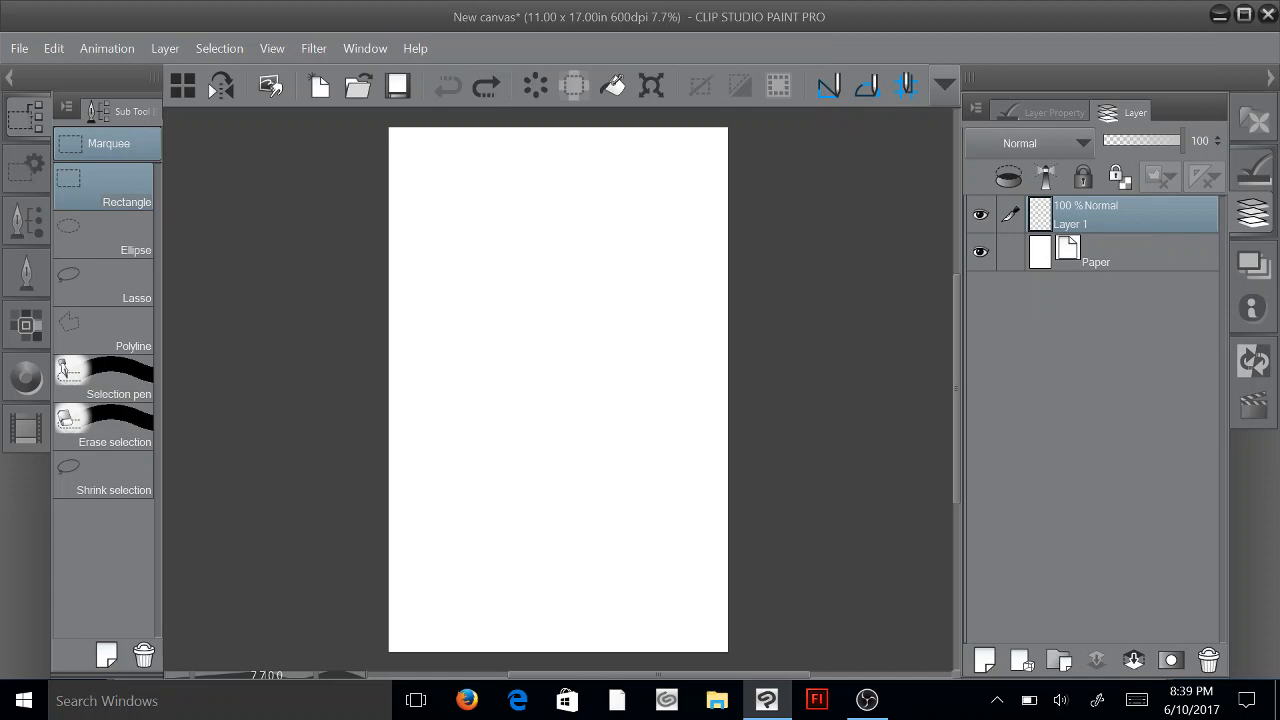
pyautogui.moveTo(401, 139); pyautogui.dragTo(716, 291)
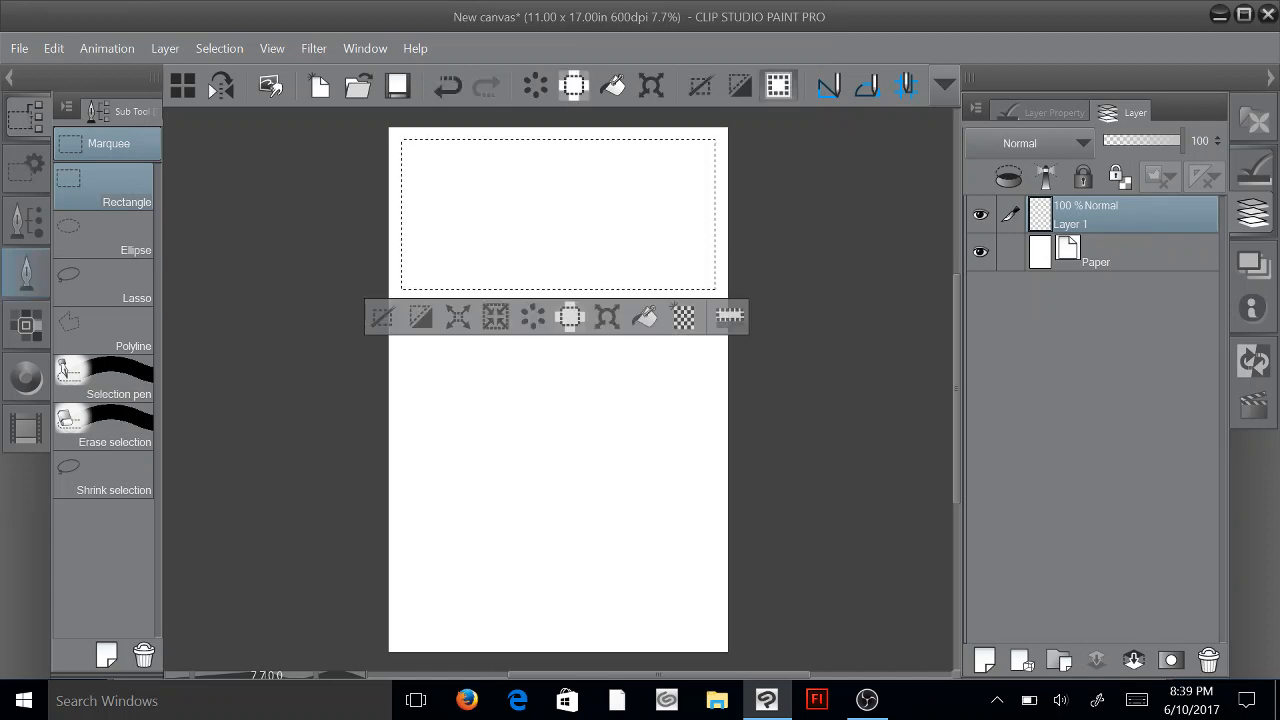
# Step: Fill the selected panel area with the light green colour and deselect it
pyautogui.click(26, 270)
pyautogui.click(68, 512)
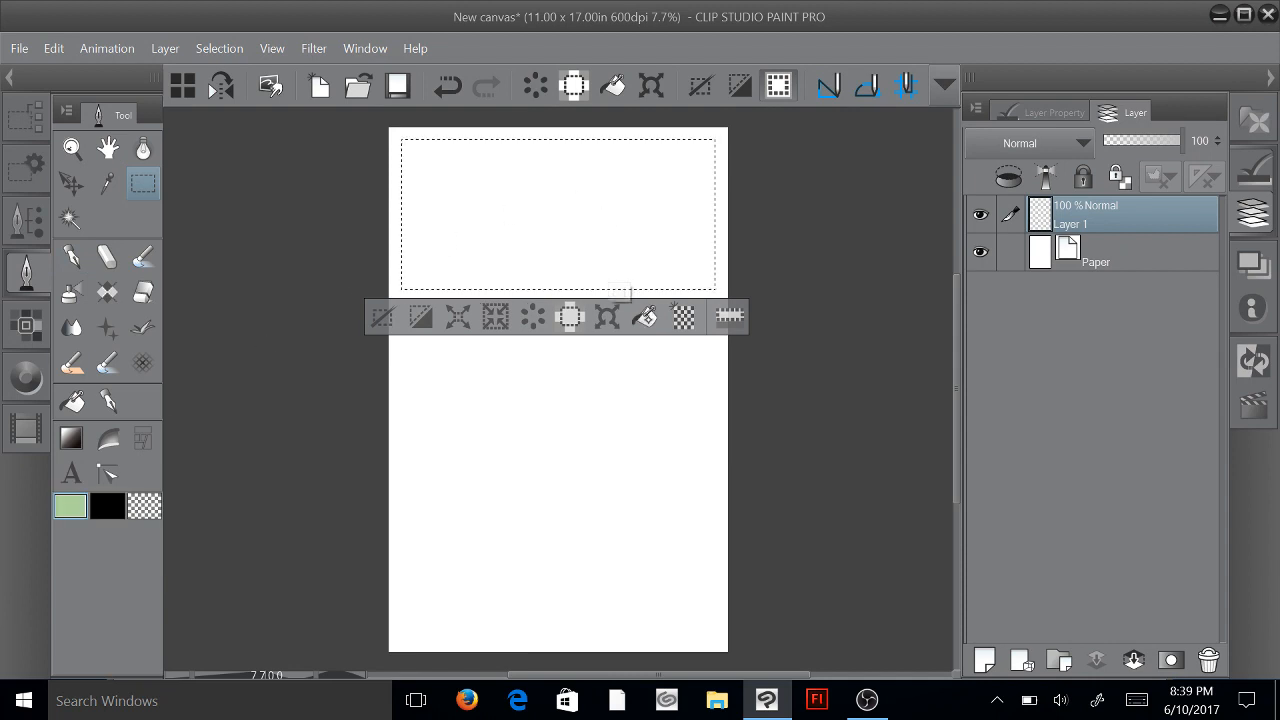
pyautogui.click(644, 316)
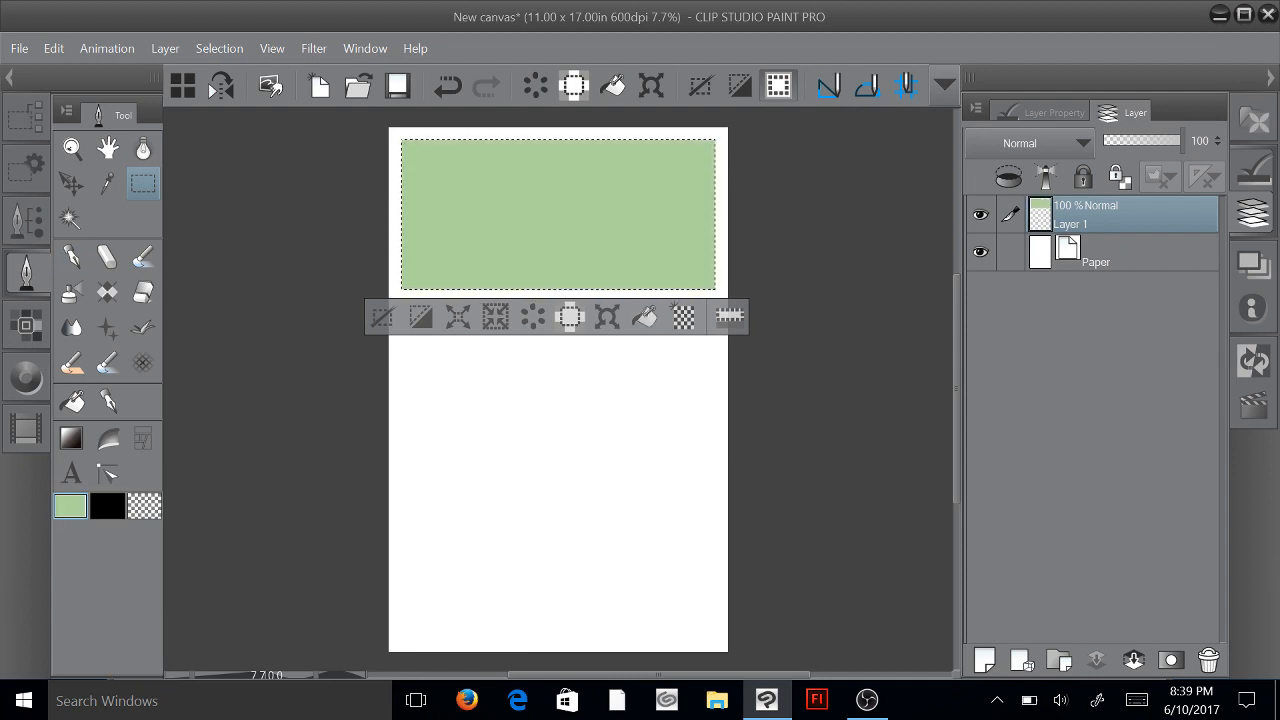
pyautogui.click(381, 316)
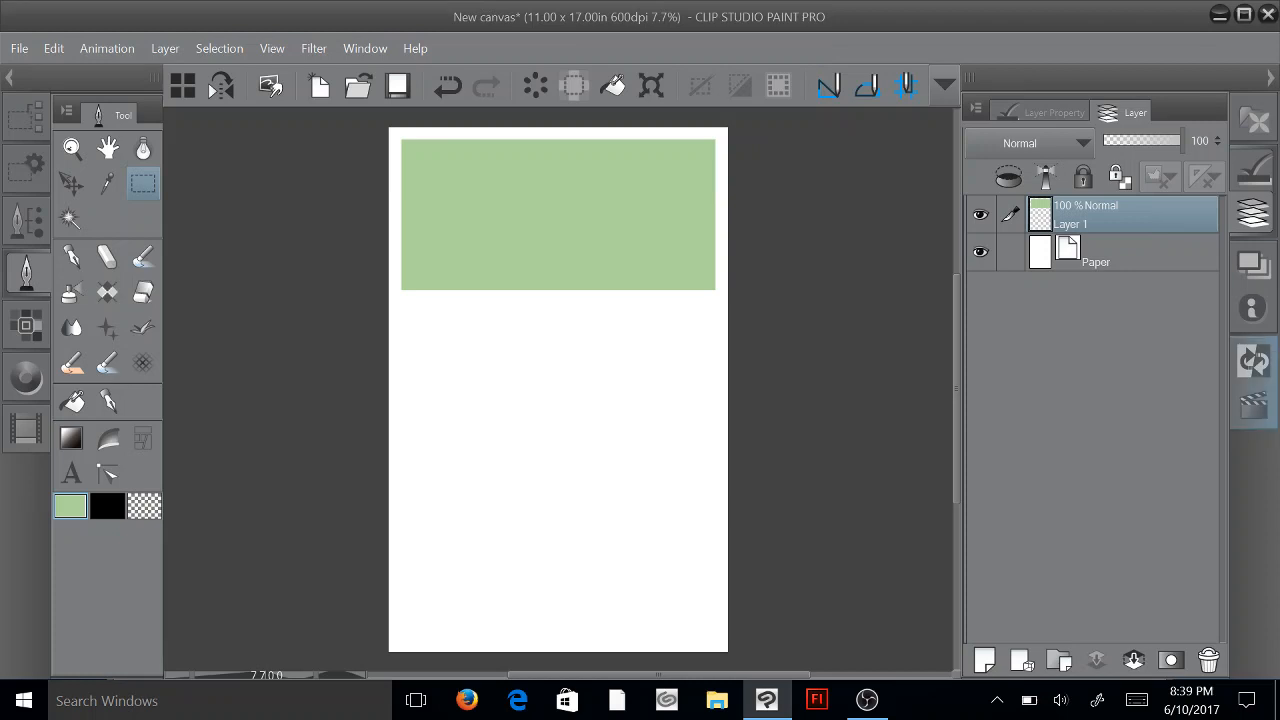
# Step: Create an auto action set with the default name and name its auto action "layers"
pyautogui.click(1253, 361)
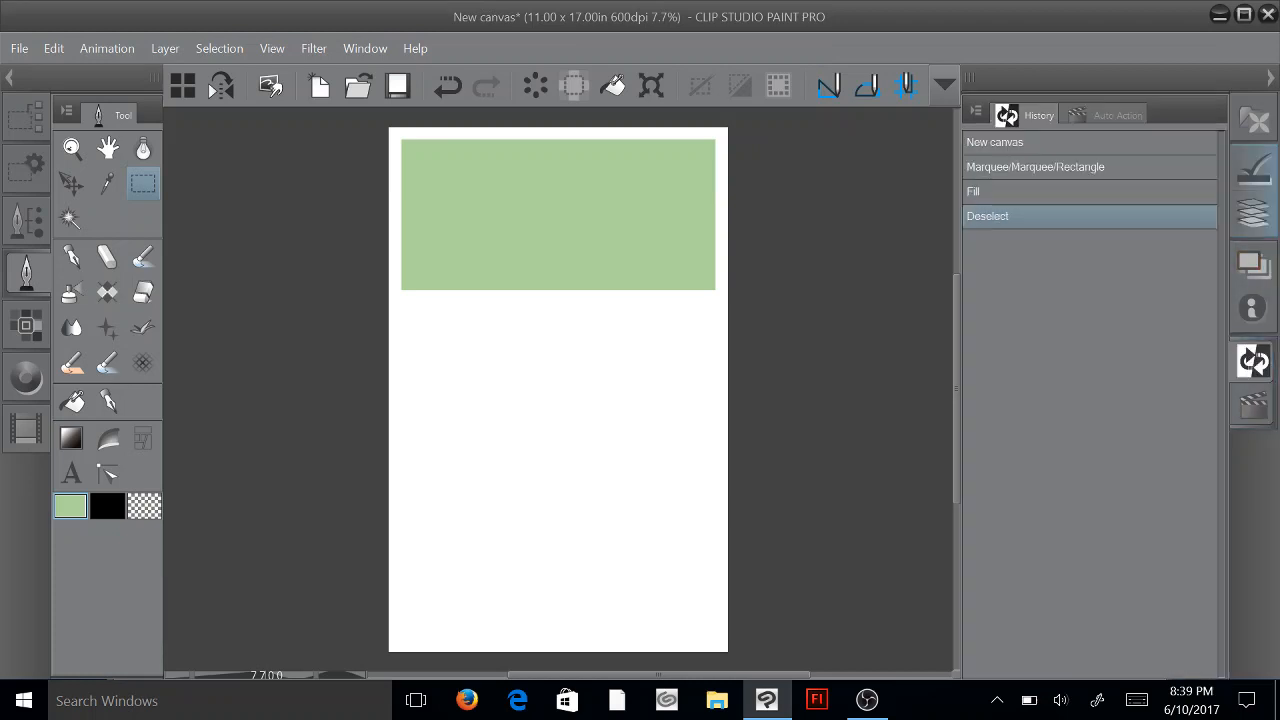
pyautogui.click(1253, 403)
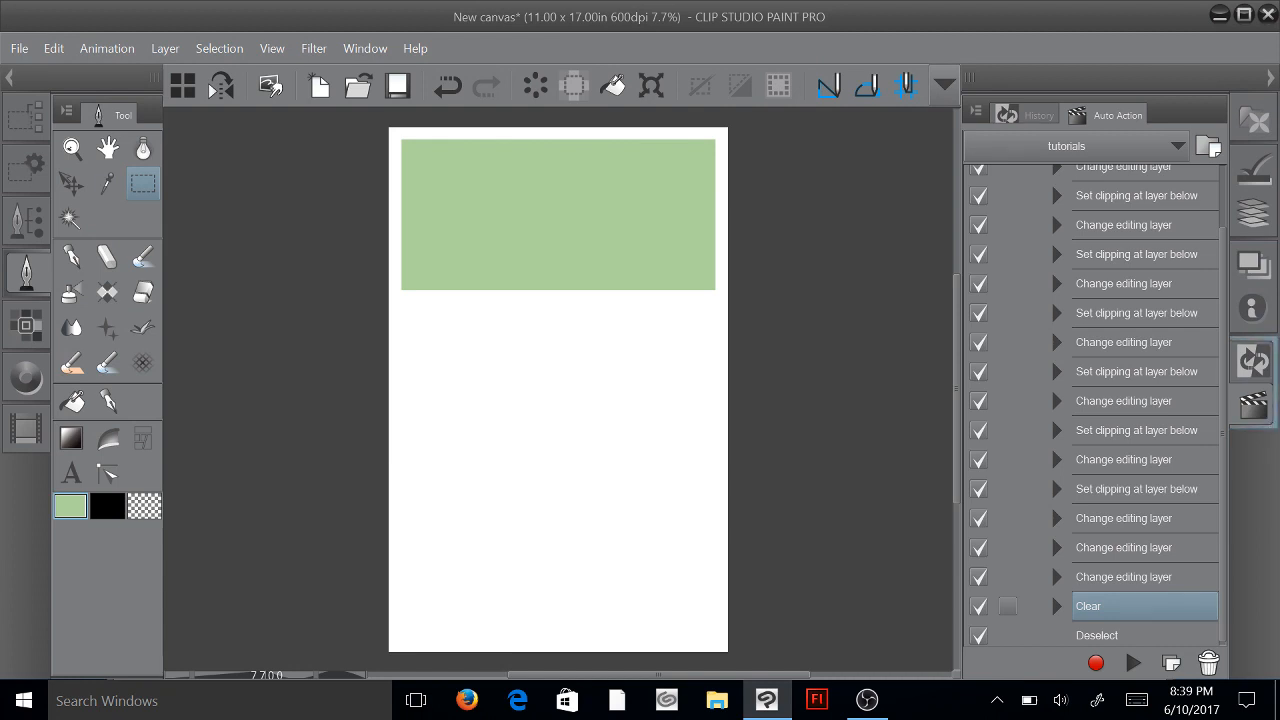
pyautogui.click(1176, 146)
pyautogui.click(1176, 146)
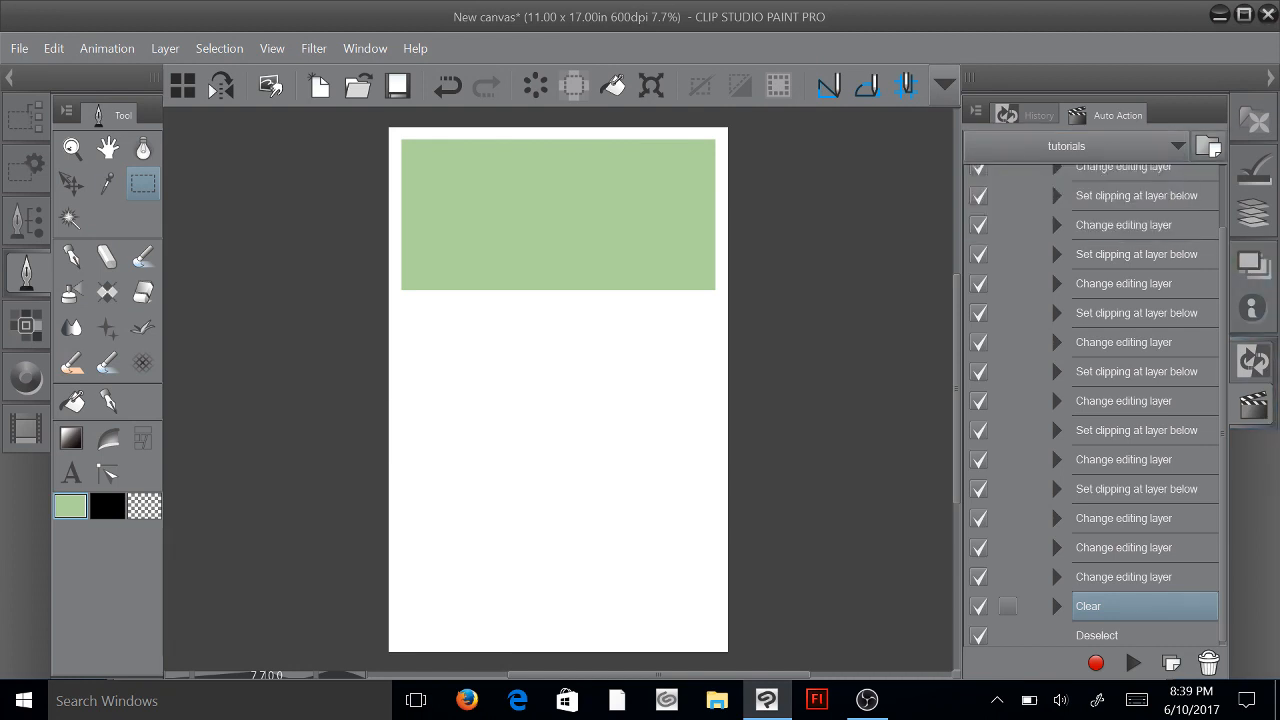
pyautogui.click(1208, 146)
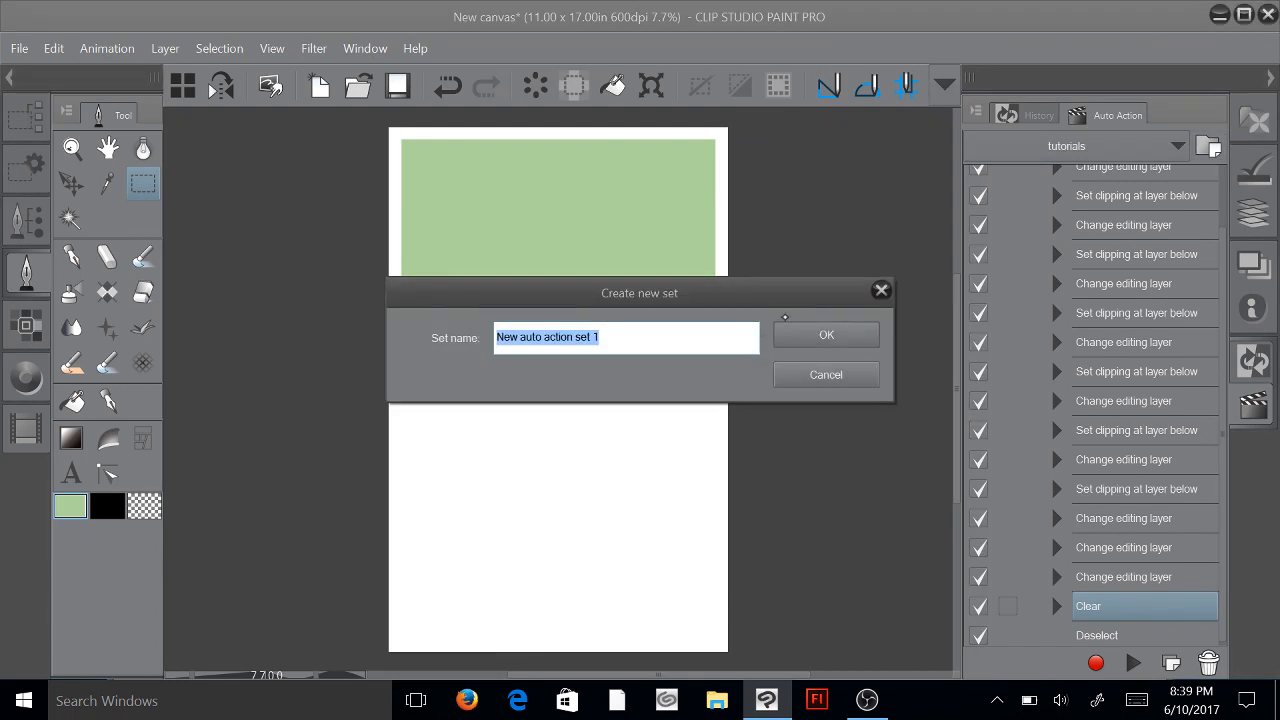
pyautogui.click(835, 332)
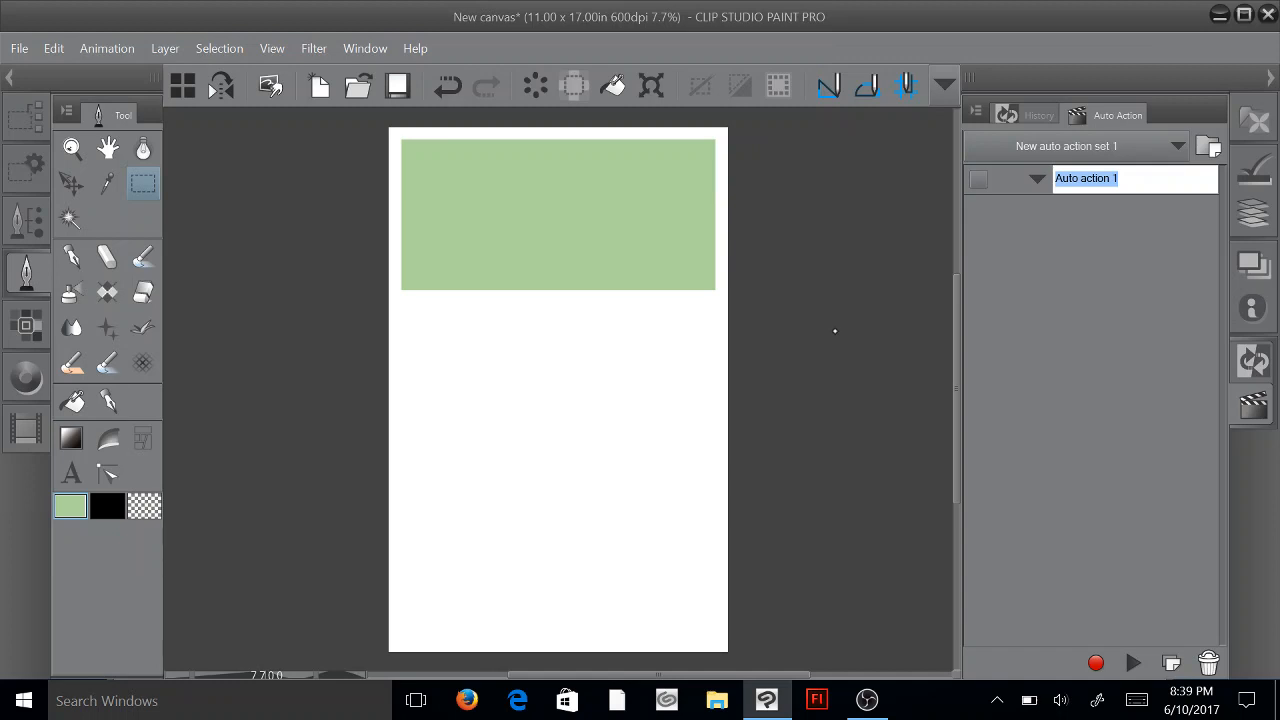
pyautogui.write('layers')
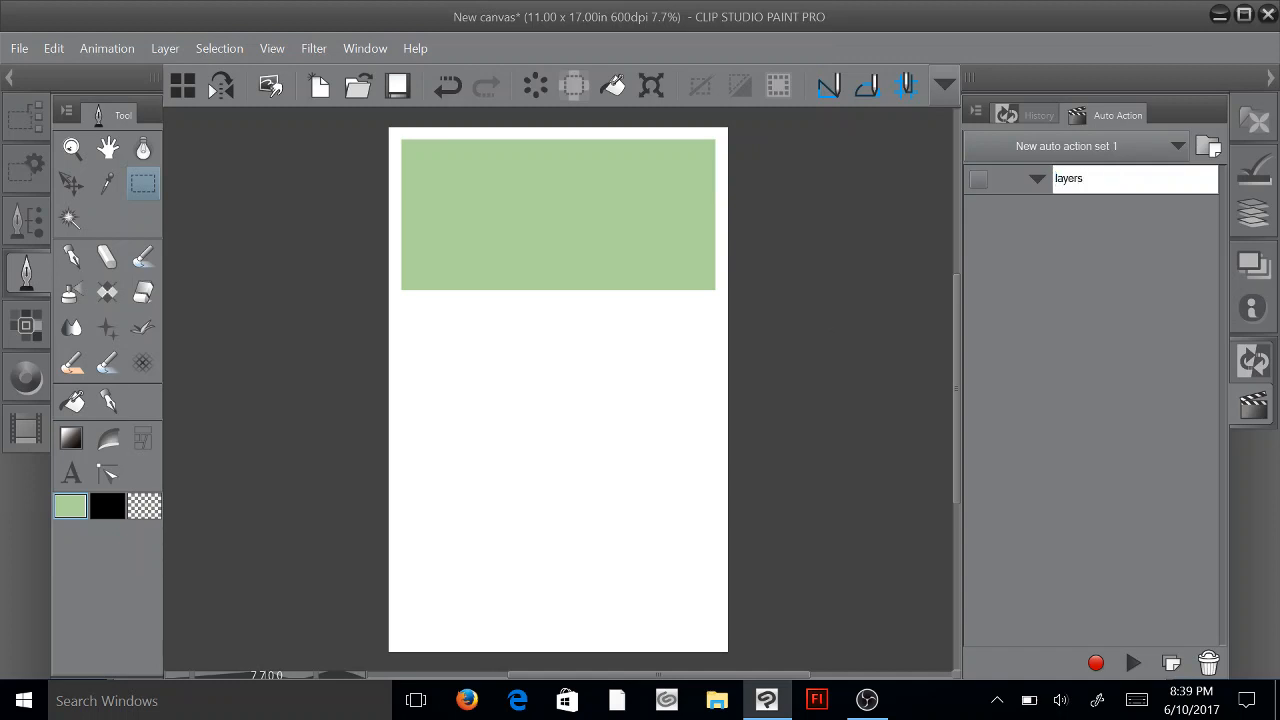
pyautogui.press('Return')
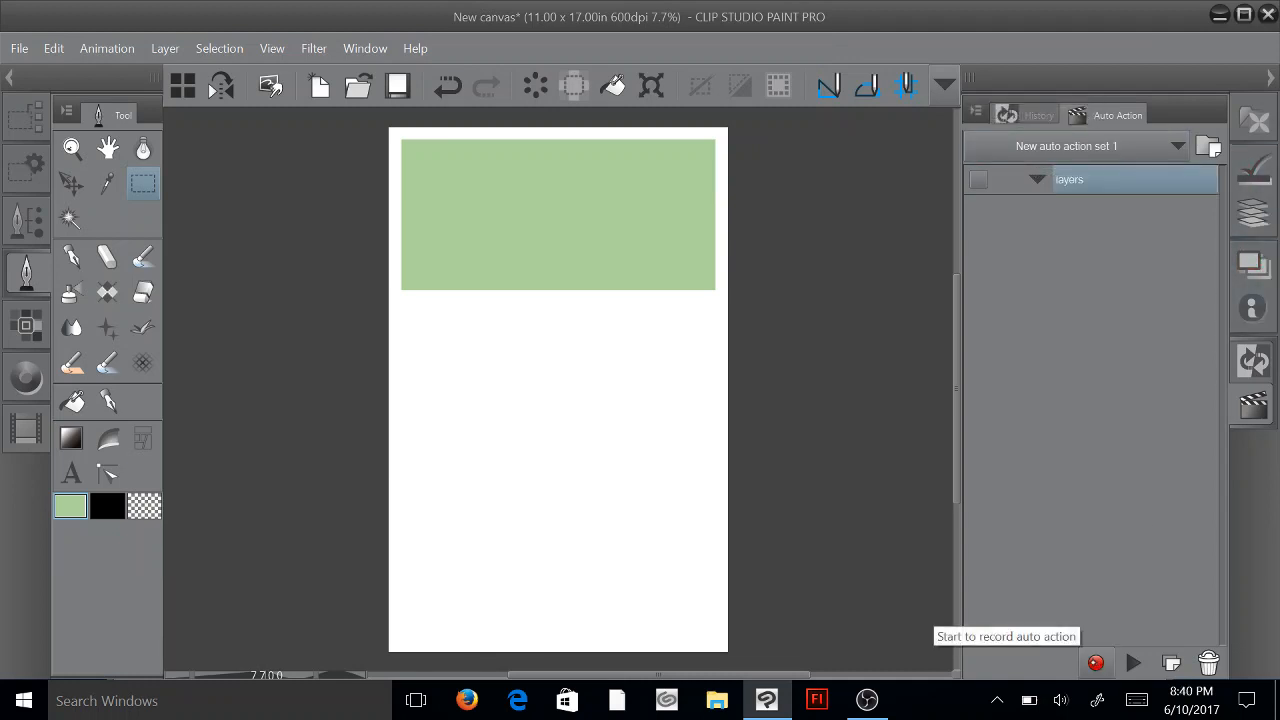
# Step: Start recording the "layers" auto action and rename the layer with the green panel to "layout"
pyautogui.click(1095, 662)
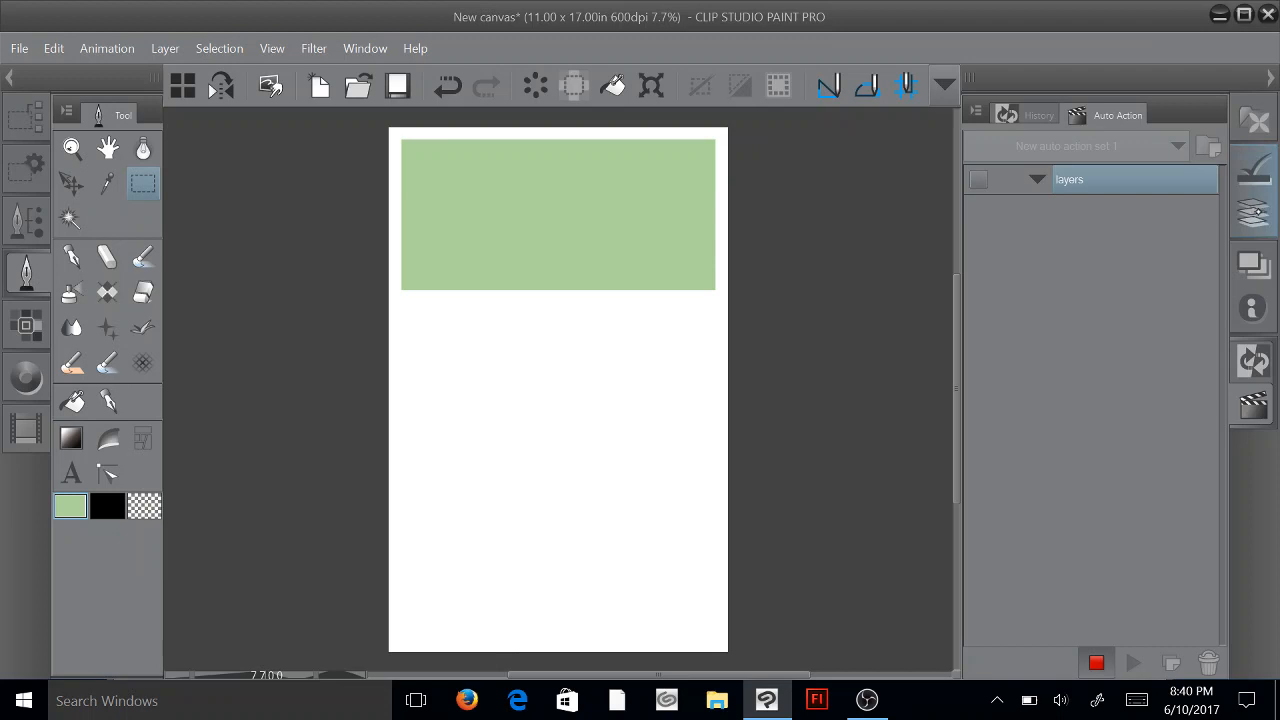
pyautogui.click(1254, 212)
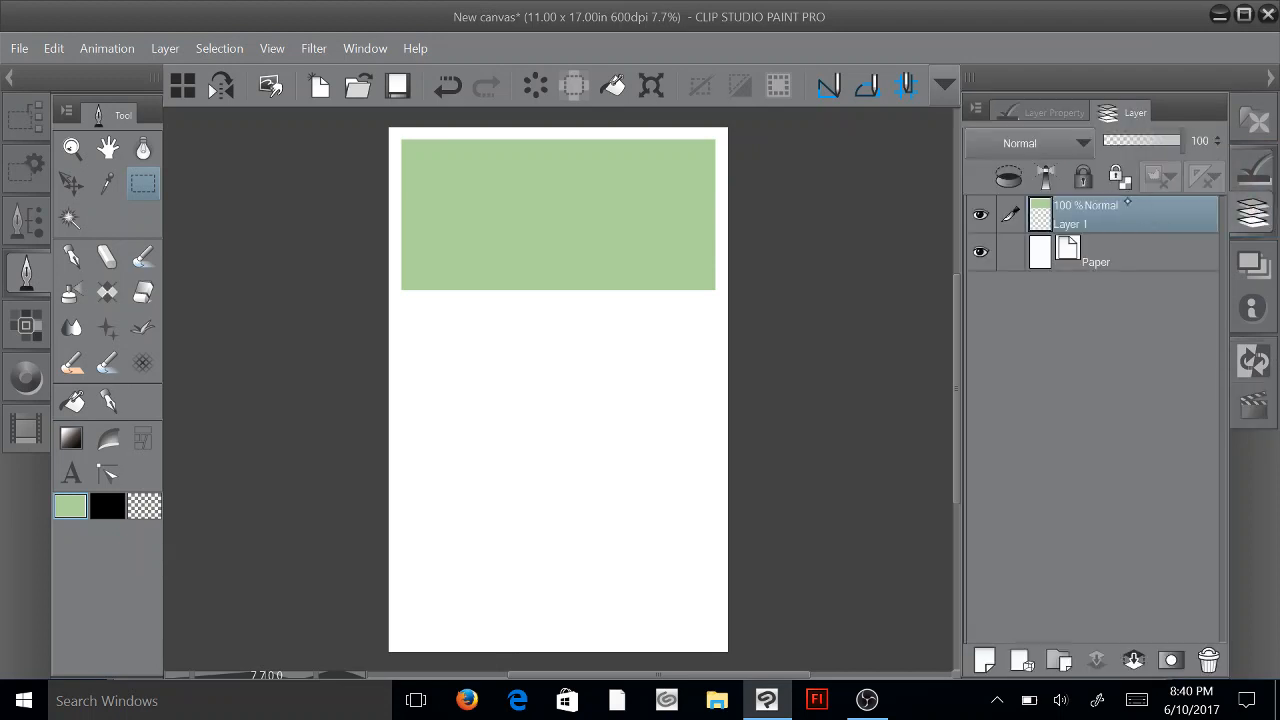
pyautogui.doubleClick(1084, 218)
pyautogui.write('lay')
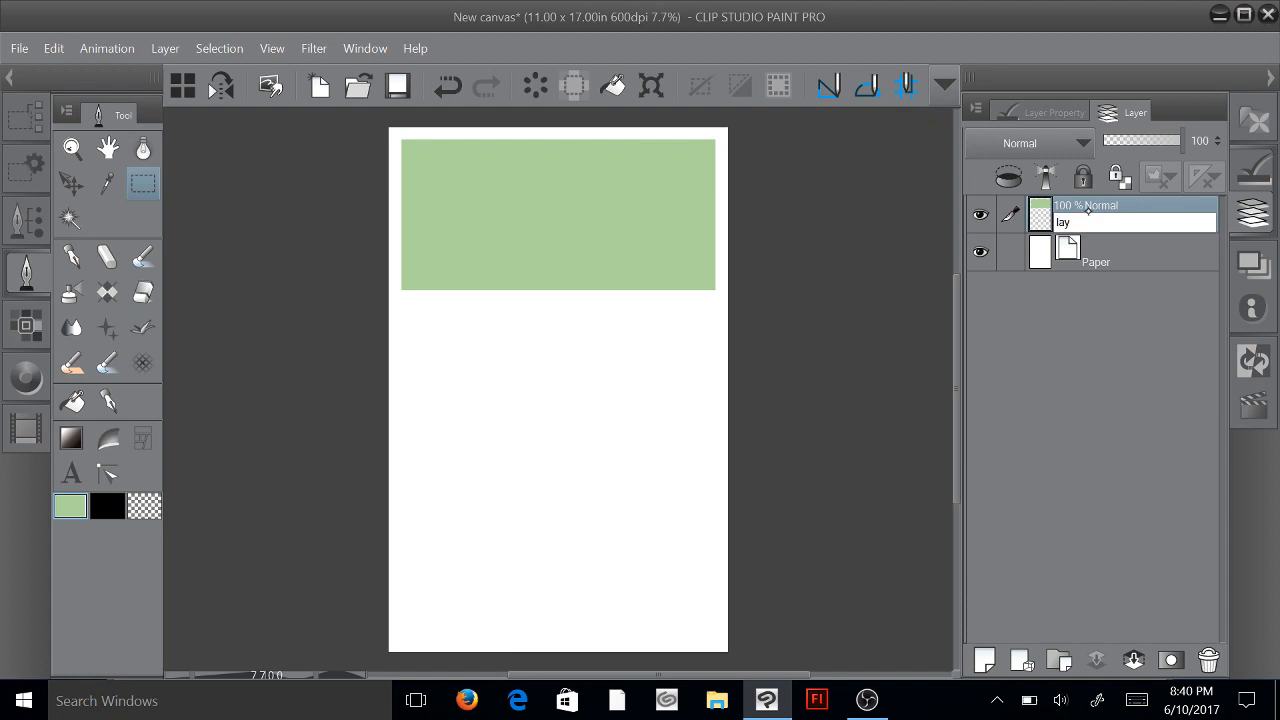
pyautogui.write('out')
pyautogui.press('Return')
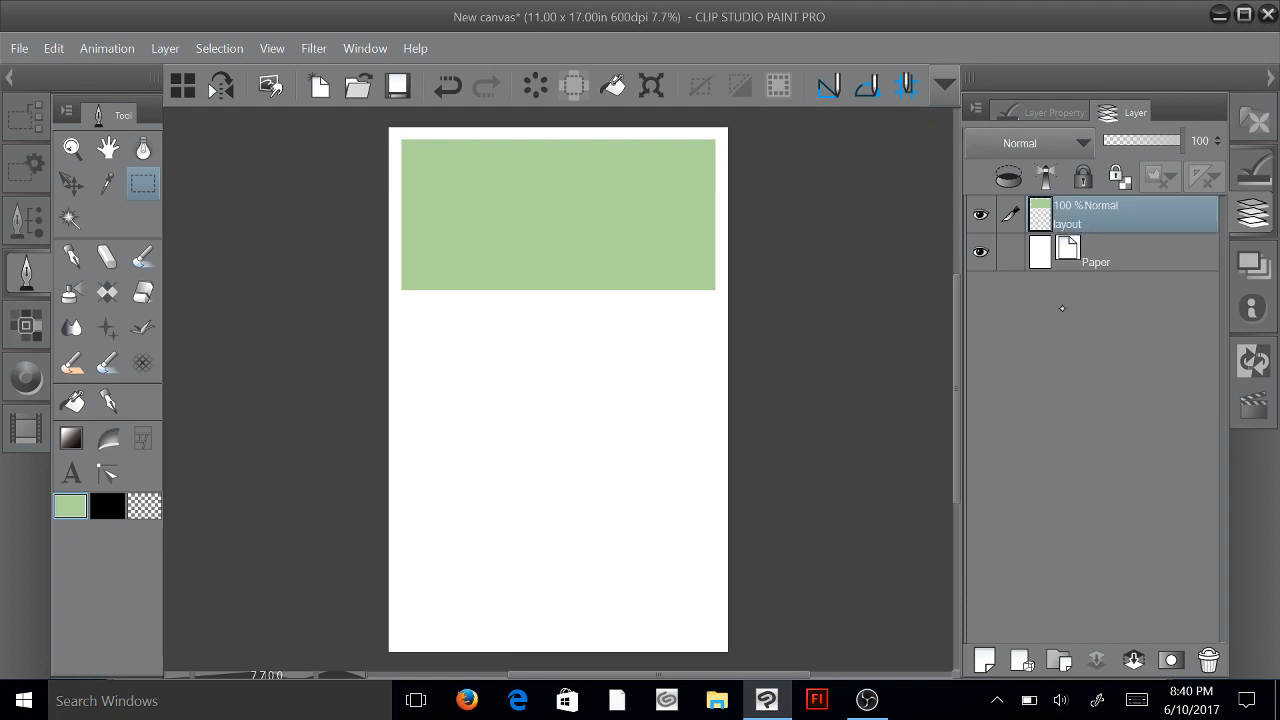
# Step: Add a new layer above "layout", name it "sketch" and set its opacity to 26%
pyautogui.hotkey('ctrl', 'shift', 'n')
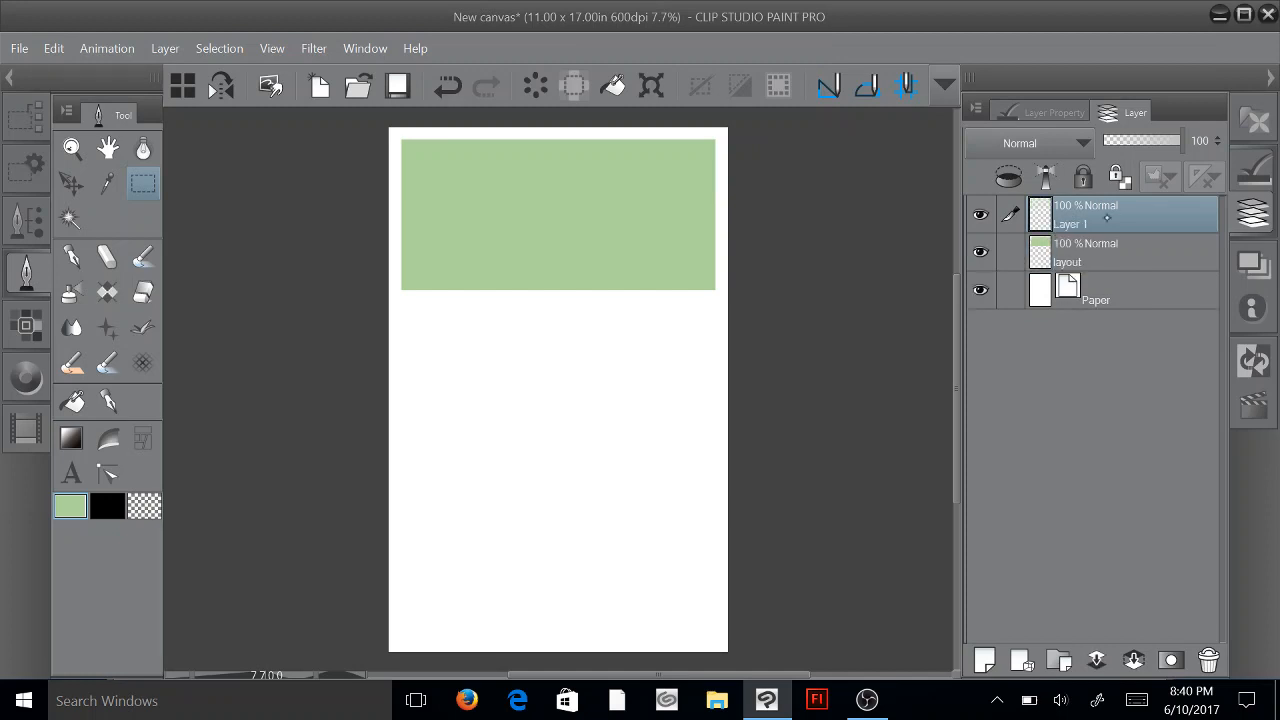
pyautogui.doubleClick(1082, 224)
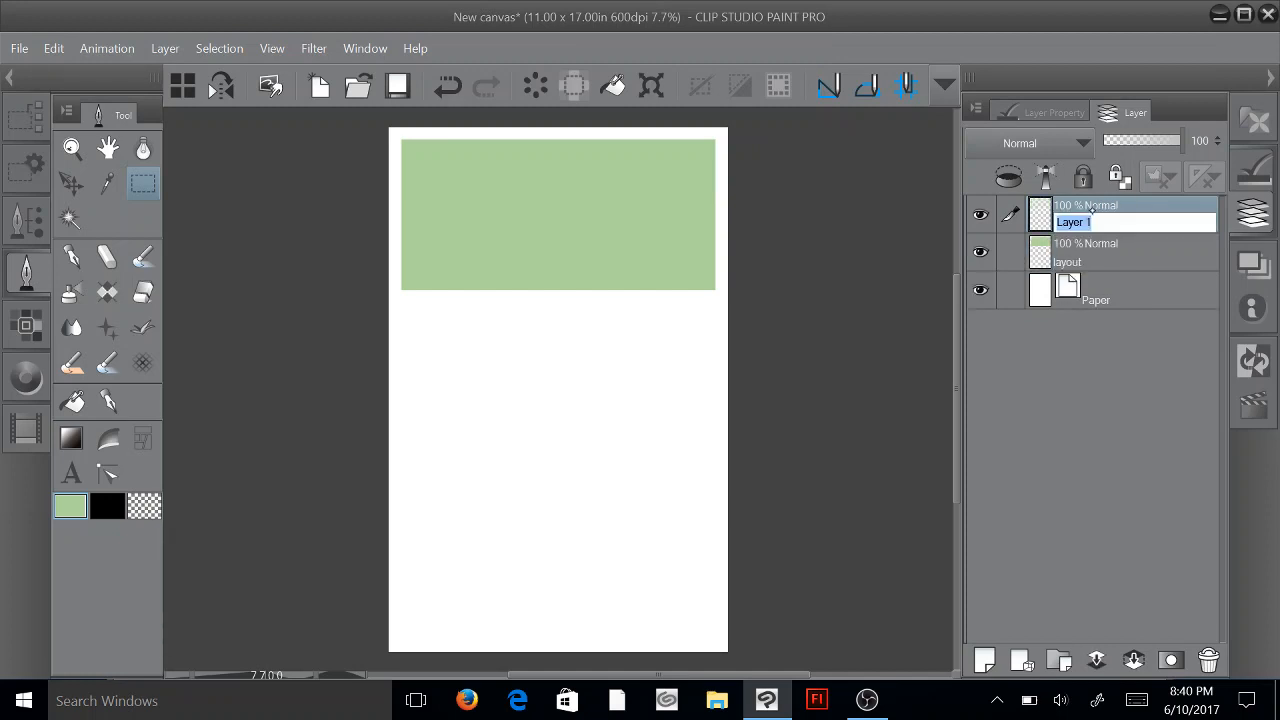
pyautogui.write('sketch')
pyautogui.press('Return')
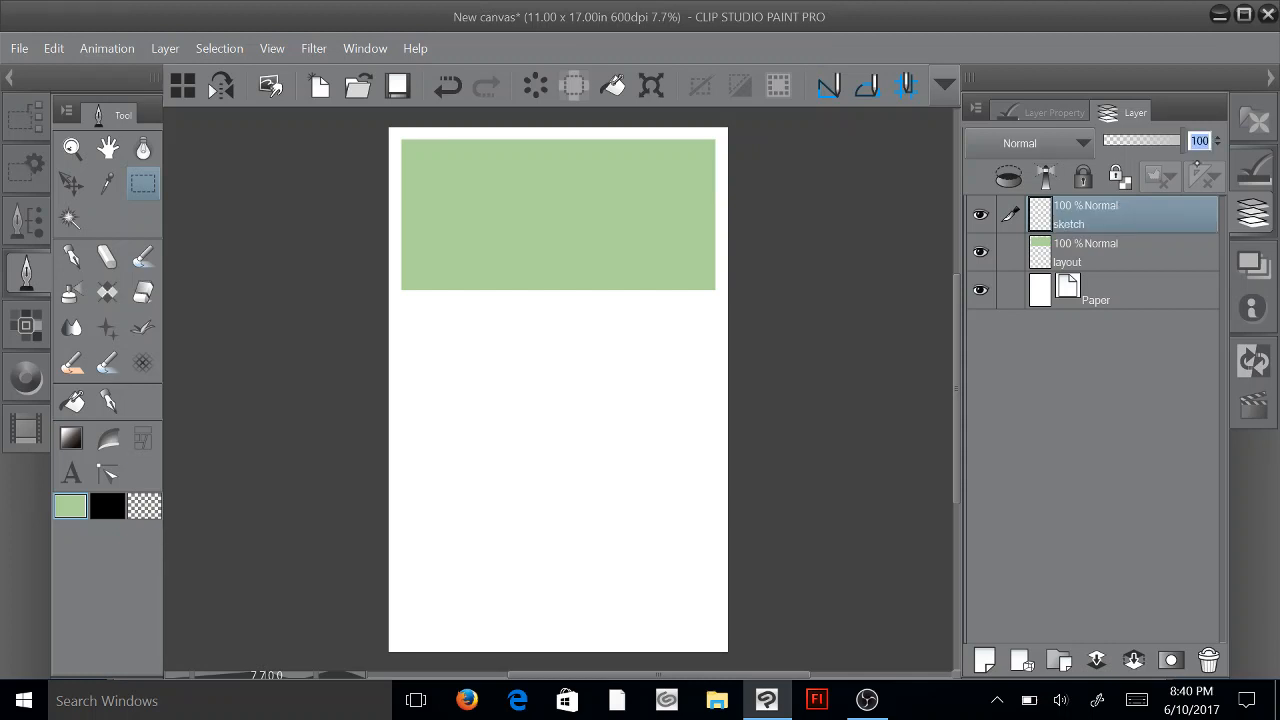
pyautogui.write('26')
pyautogui.press('Return')
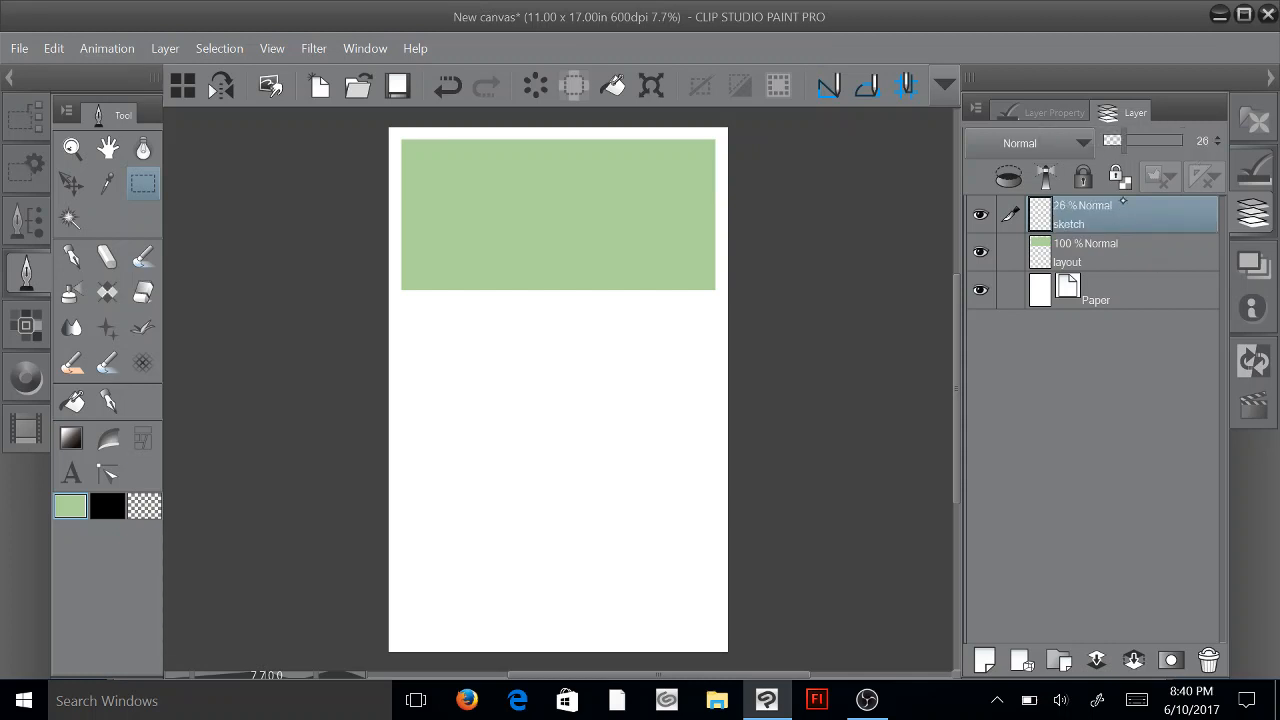
# Step: Add a new layer above "sketch", name it "pencils" and set its opacity to 60%
pyautogui.click(984, 660)
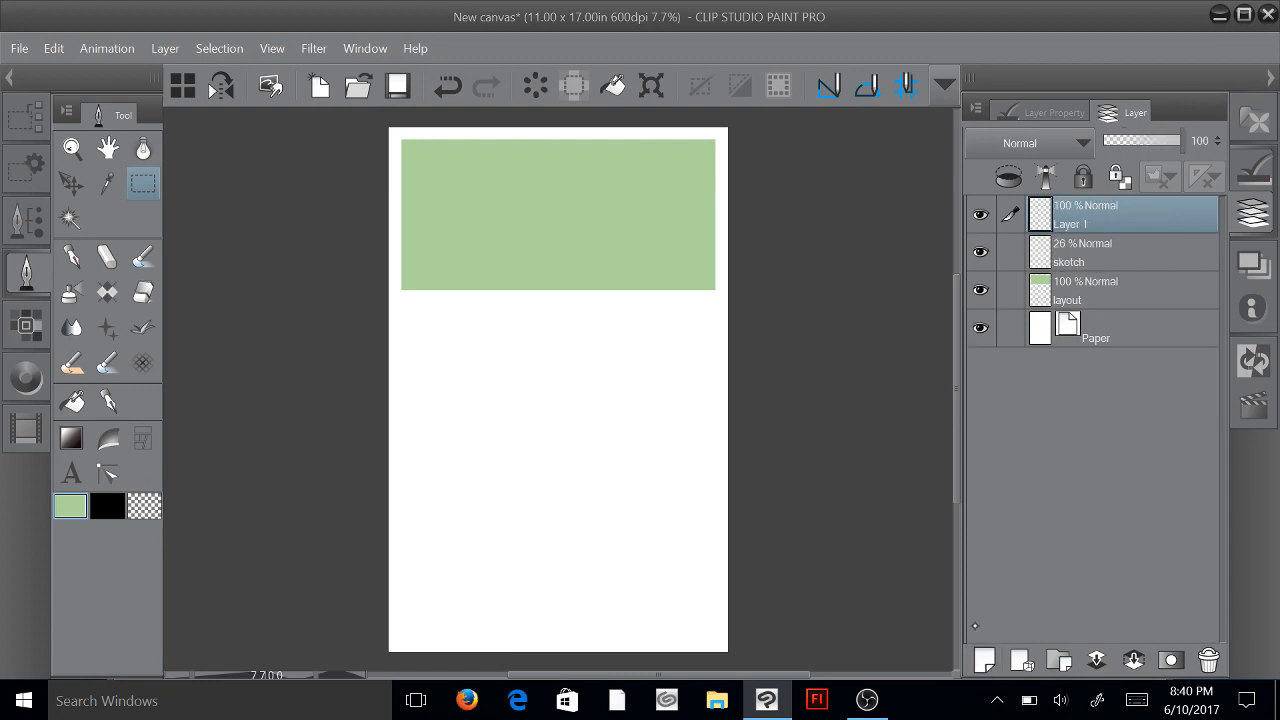
pyautogui.doubleClick(1082, 222)
pyautogui.write('P')
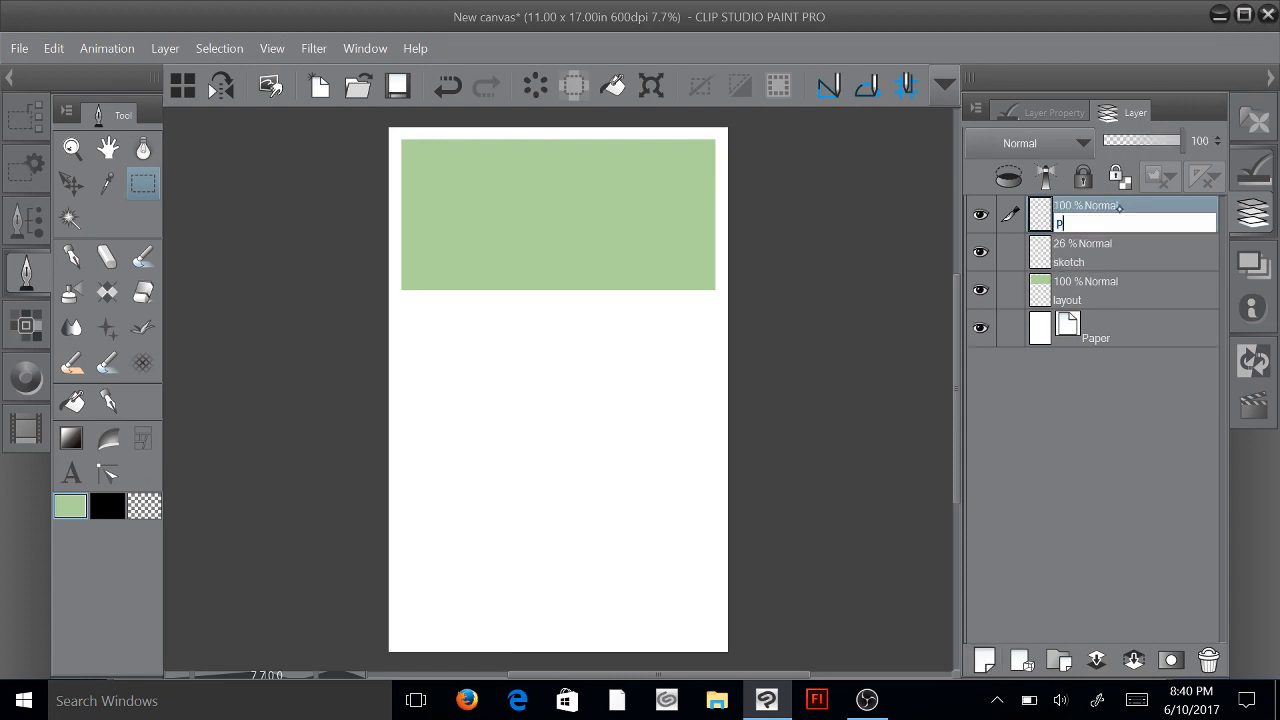
pyautogui.write('encils')
pyautogui.press('Return')
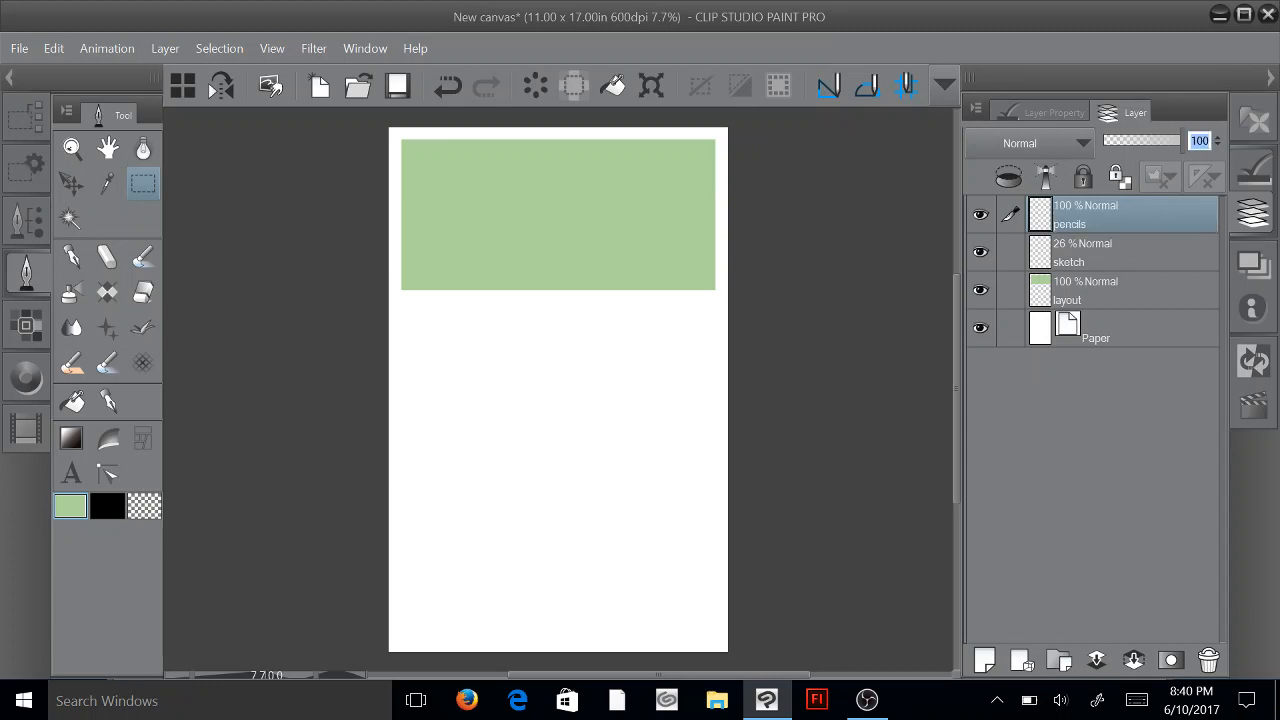
pyautogui.write('60')
pyautogui.press('Return')
# Step: Add a new layer above "pencils" and name it "flat"
pyautogui.click(985, 661)
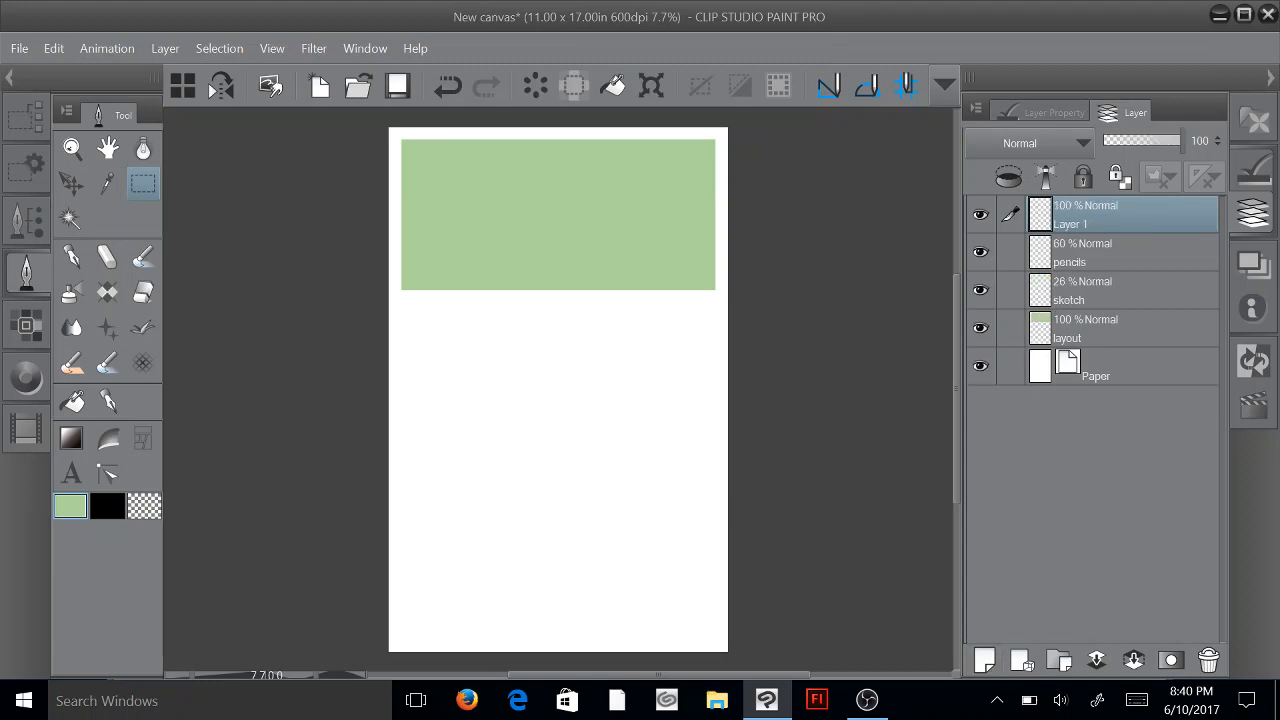
pyautogui.doubleClick(1109, 212)
pyautogui.write('flk')
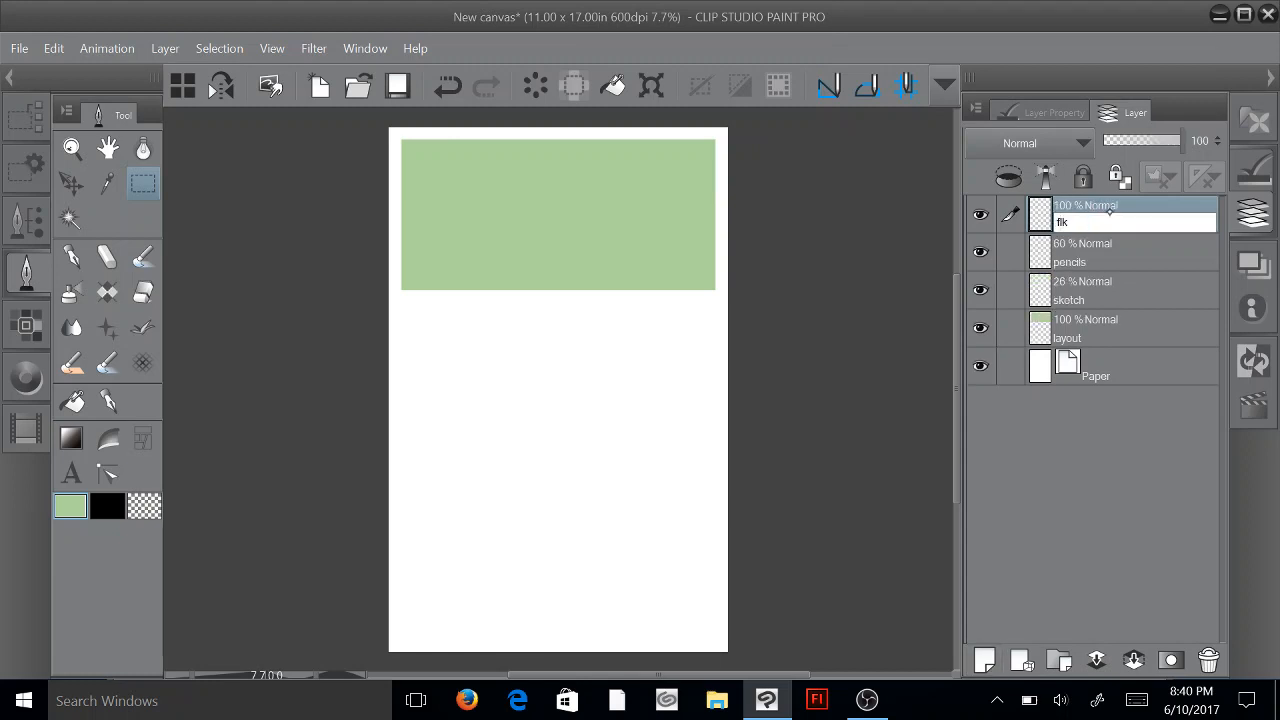
pyautogui.write('a')
pyautogui.press('BackSpace')
pyautogui.press('BackSpace')
pyautogui.write('at')
pyautogui.press('Return')
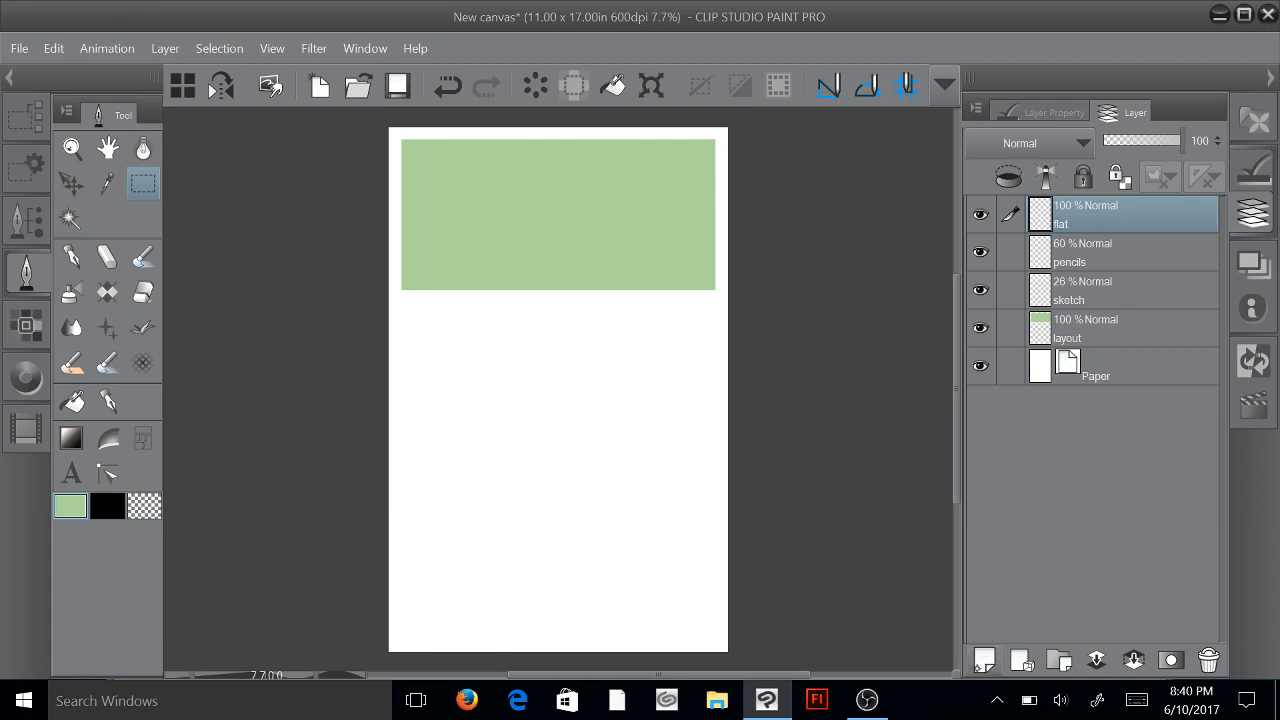
# Step: Add a new raster layer above "flat", name it "shadow" and set its opacity to 26%
pyautogui.click(984, 660)
pyautogui.doubleClick(1085, 223)
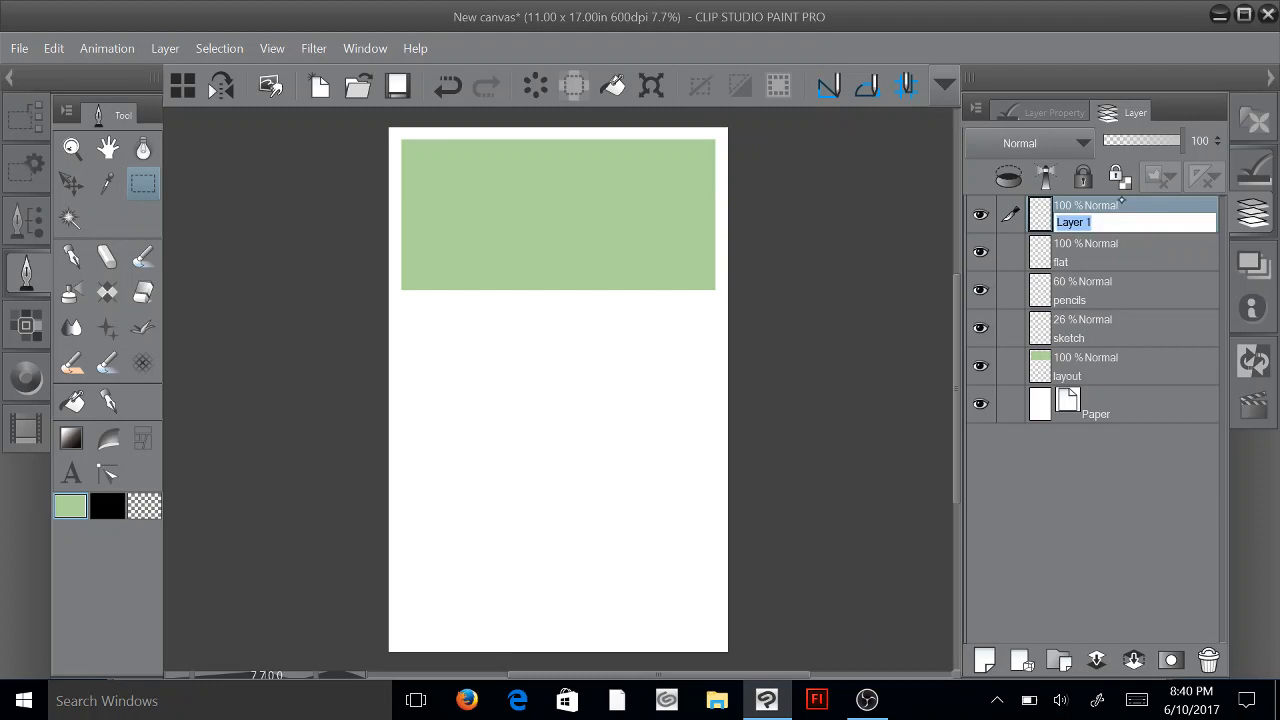
pyautogui.write('shadow')
pyautogui.press('Return')
pyautogui.click(1200, 140)
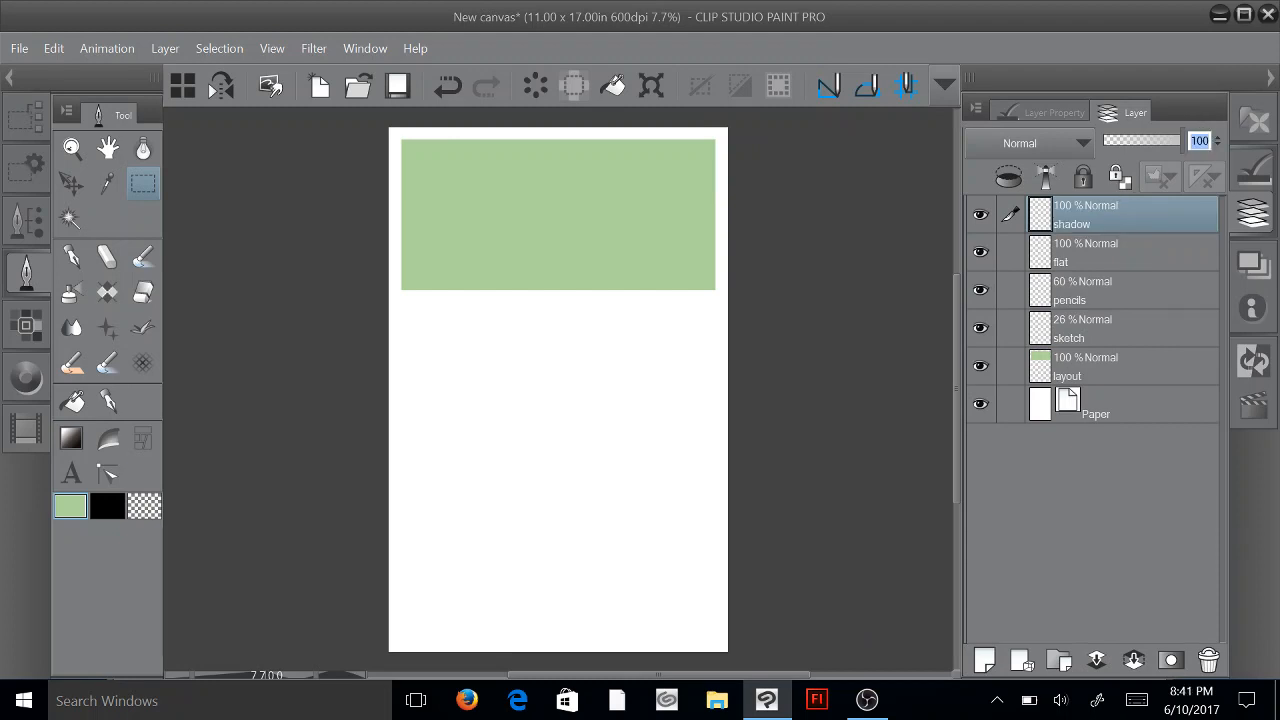
pyautogui.write('26')
pyautogui.press('Return')
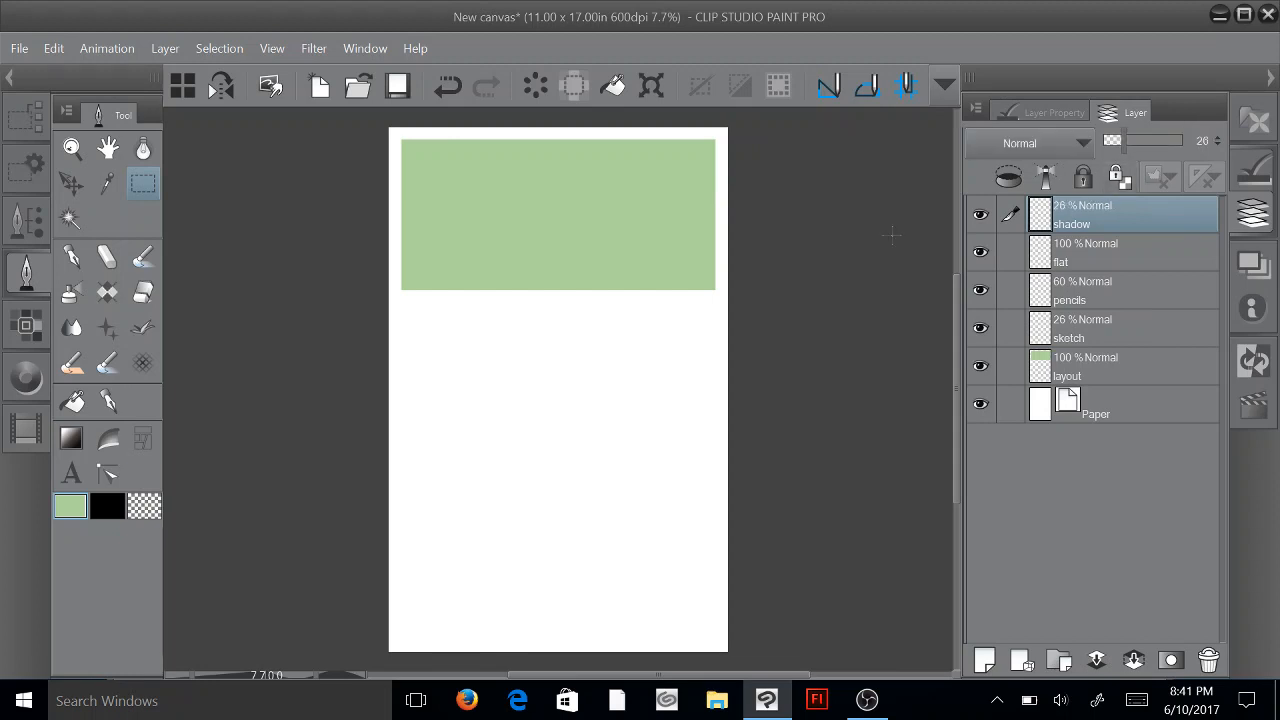
# Step: Scribble a black test stroke over the green panel on the "shadow" layer, and undo it
pyautogui.press('x')
pyautogui.click(108, 401)
pyautogui.moveTo(544, 207)
pyautogui.mouseDown()
pyautogui.moveTo(577, 200)
pyautogui.moveTo(666, 206)
pyautogui.moveTo(716, 199)
pyautogui.mouseUp()
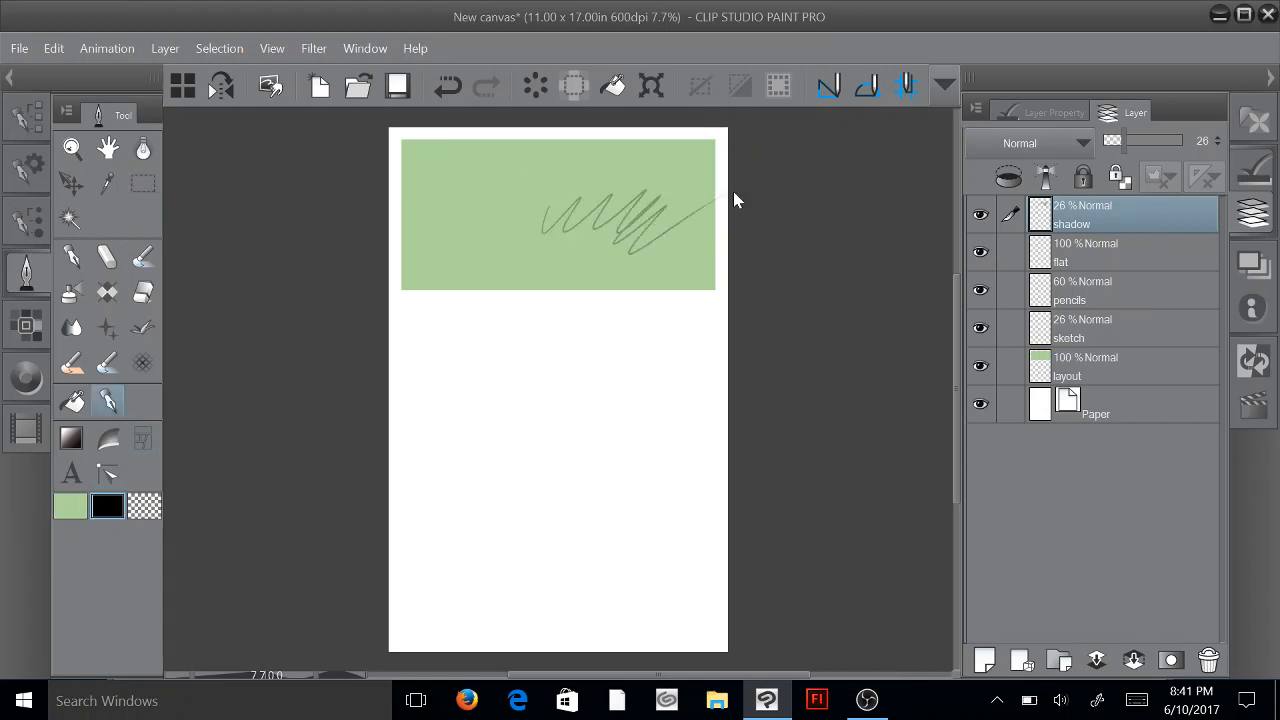
pyautogui.hotkey('ctrl', 'z')
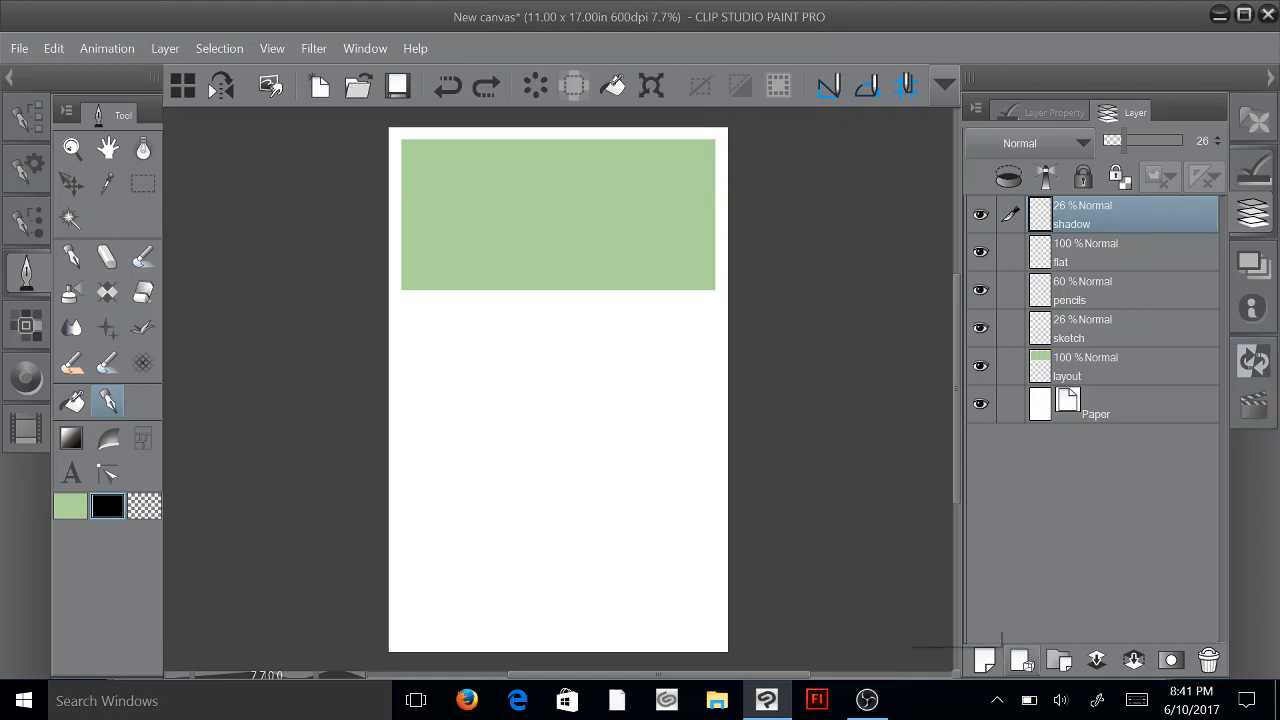
# Step: Add a new vector layer above "shadow" and name it "inks"
pyautogui.click(1021, 660)
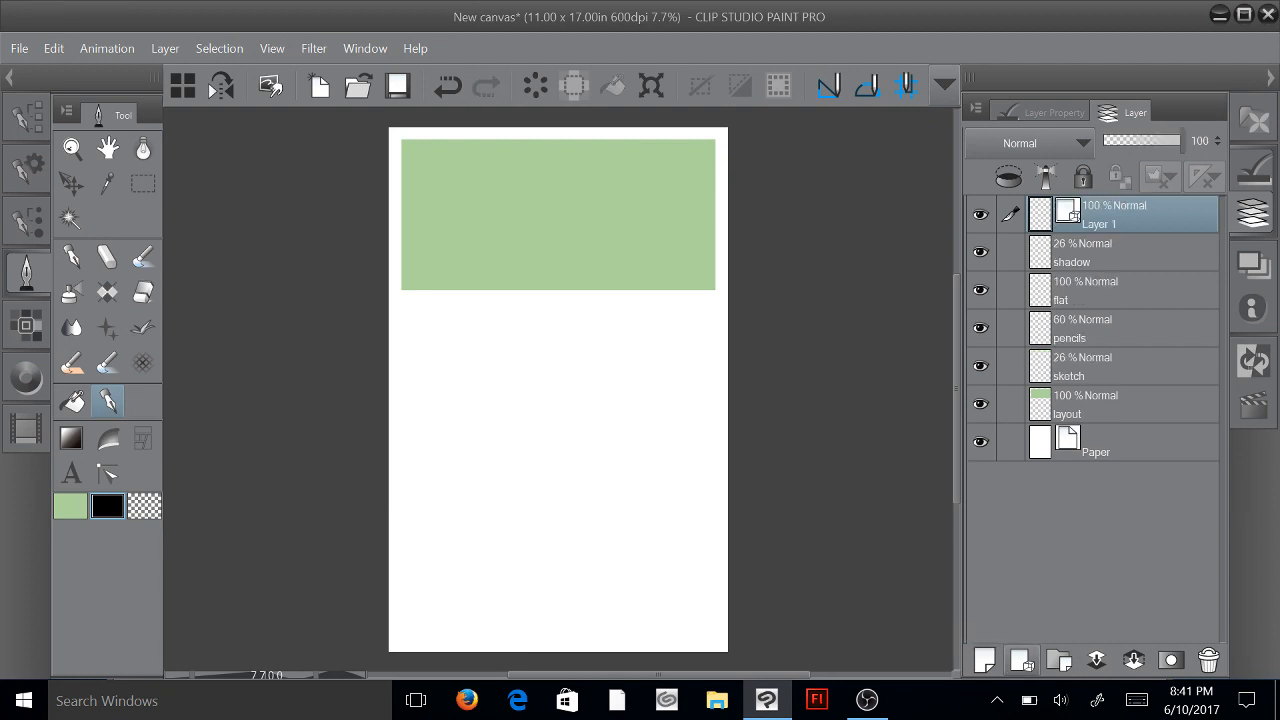
pyautogui.doubleClick(1101, 224)
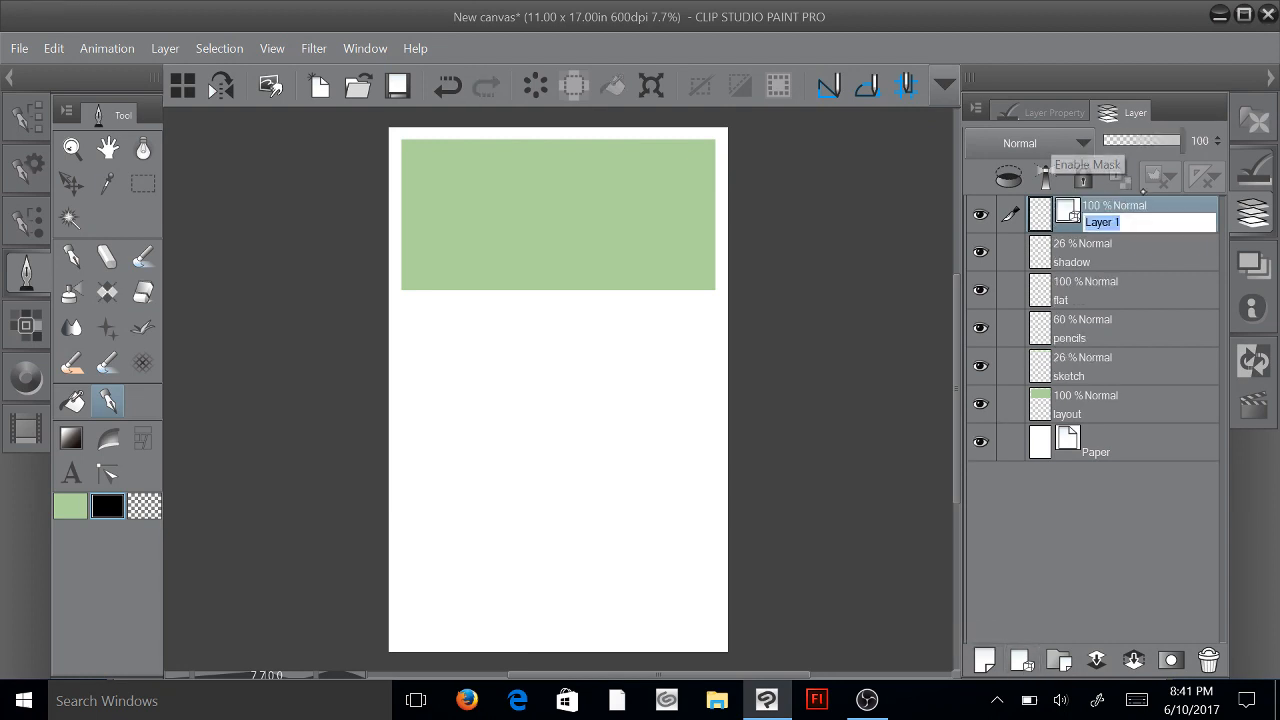
pyautogui.write('inks')
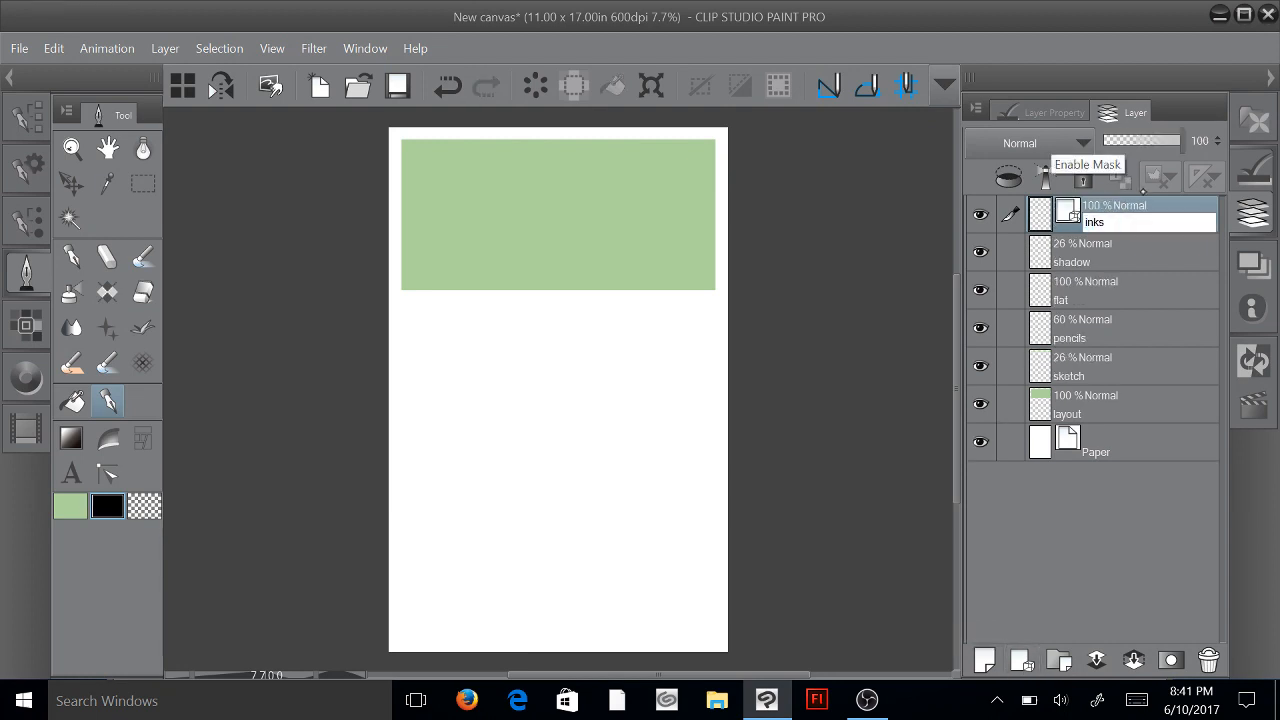
pyautogui.press('Return')
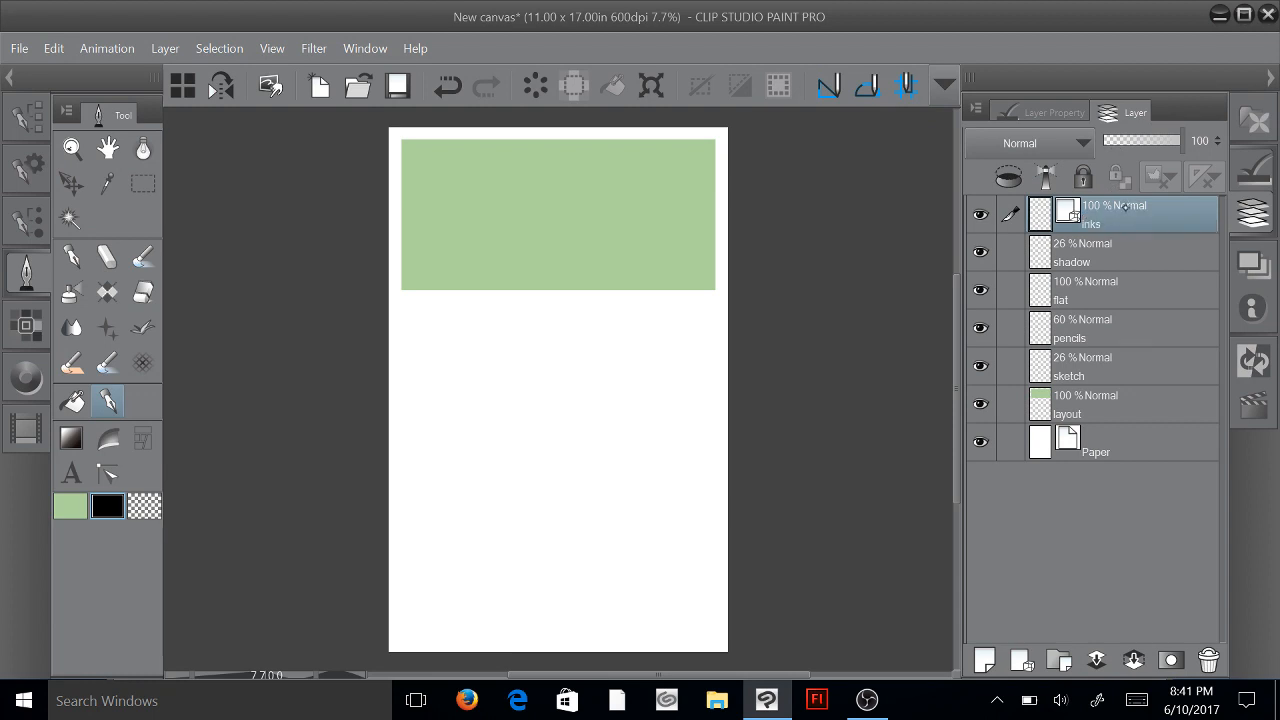
# Step: Add a new raster layer above "inks" and name it "bubbles"
pyautogui.click(984, 660)
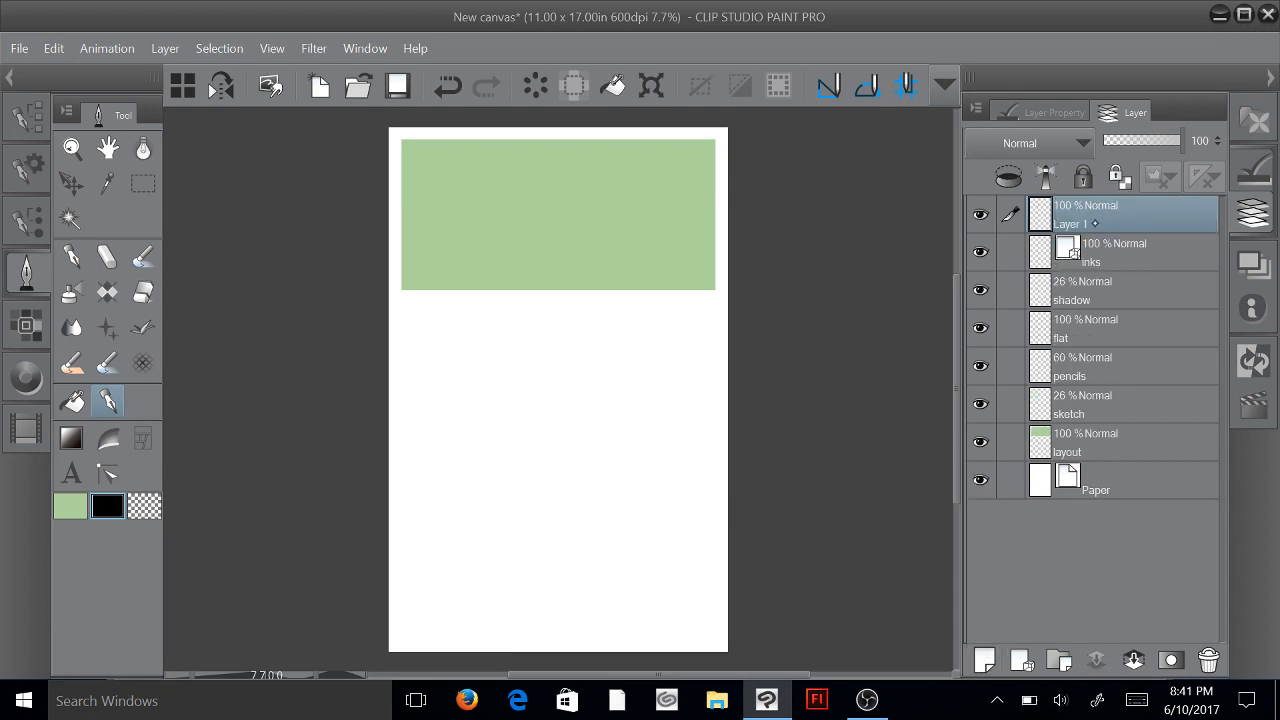
pyautogui.doubleClick(1100, 216)
pyautogui.write('bu')
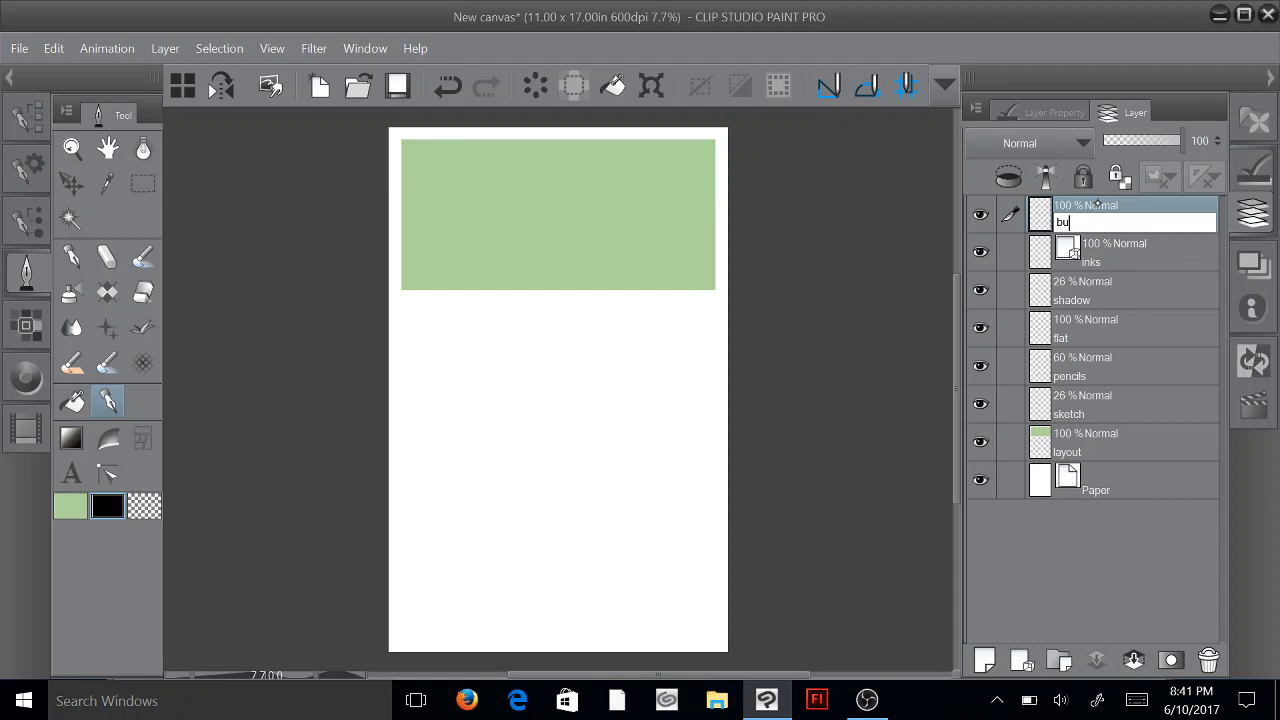
pyautogui.write('bbles')
pyautogui.press('Return')
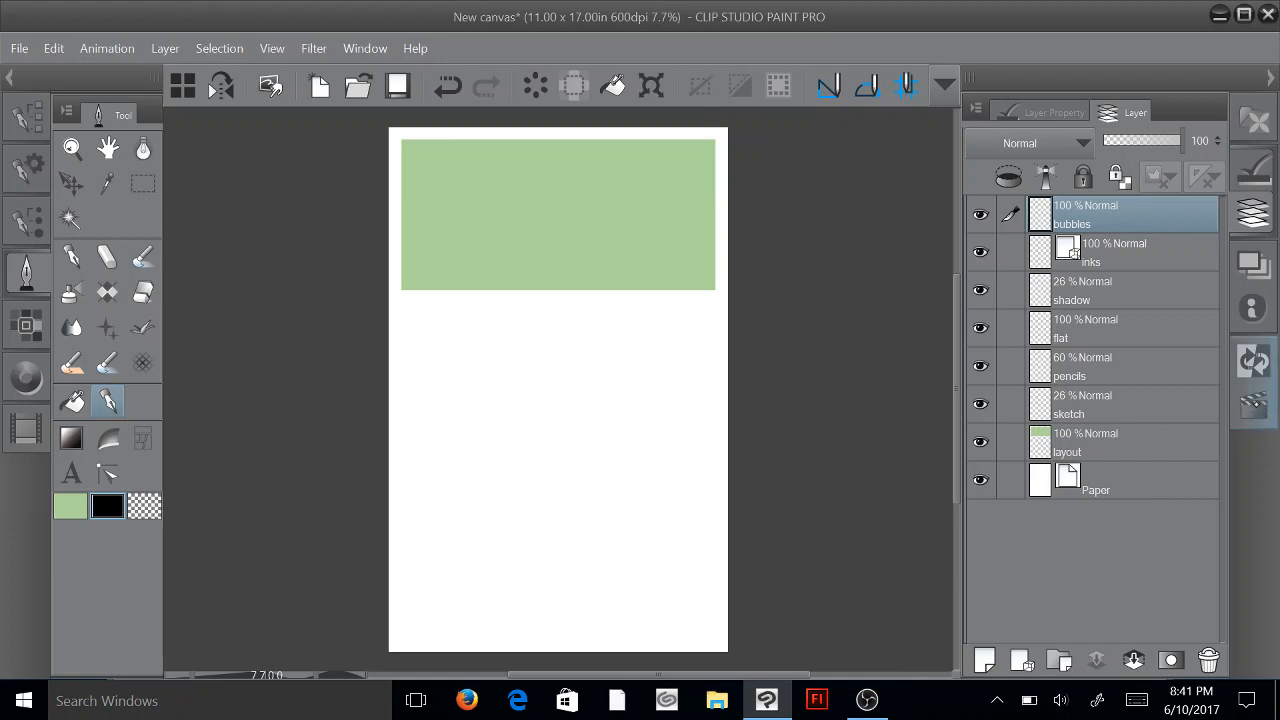
# Step: Stop recording the "layers" auto action and collapse its list of recorded commands
pyautogui.click(1255, 404)
pyautogui.click(1096, 663)
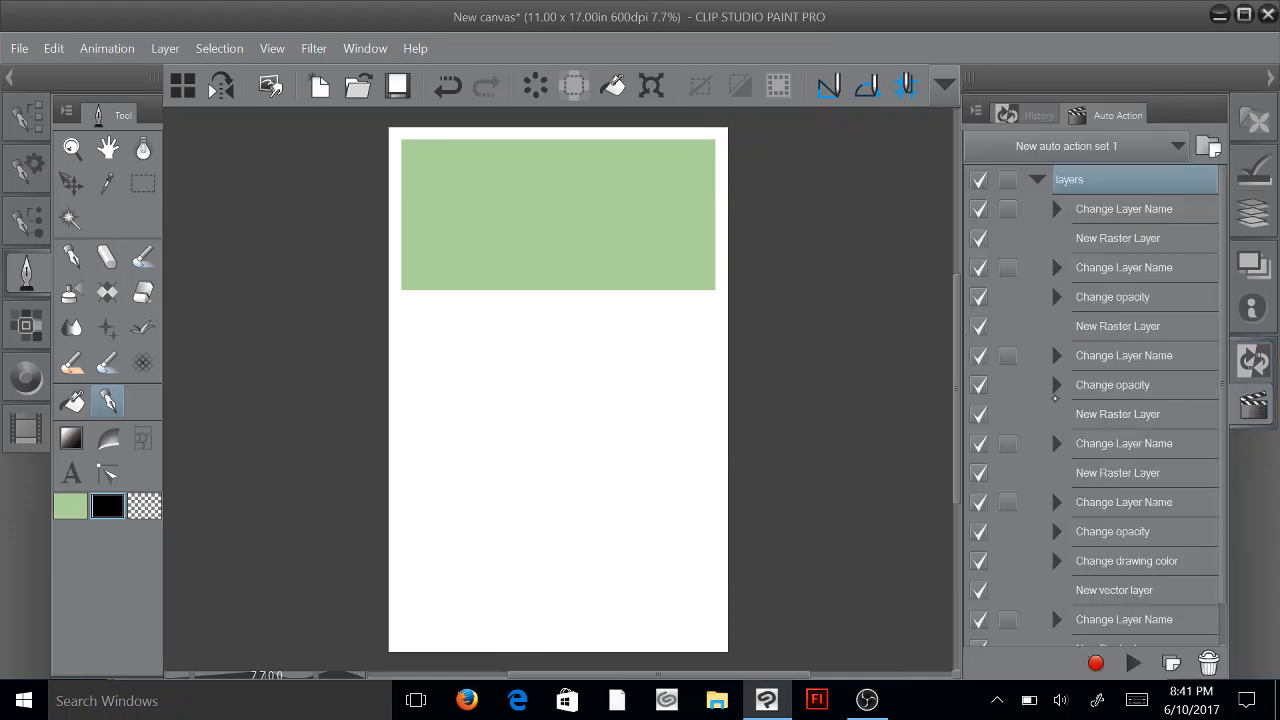
pyautogui.click(1037, 180)
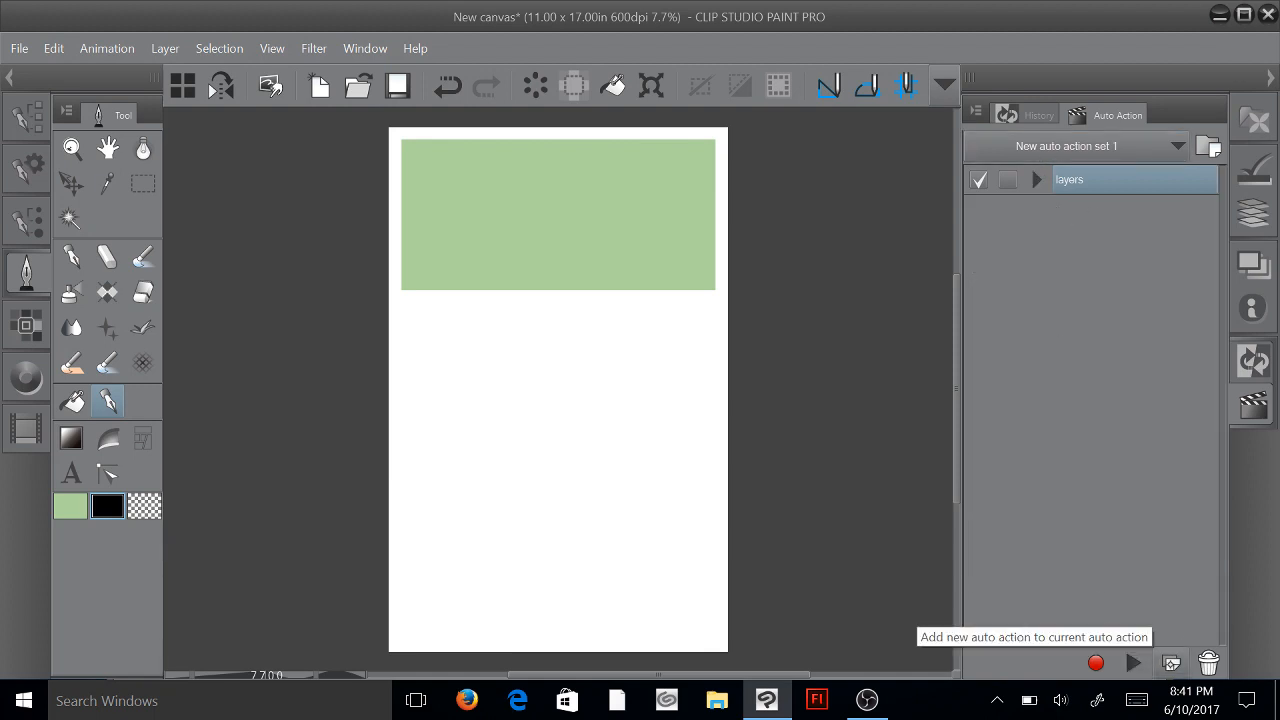
# Step: Add a new auto action named "clipping" to the current auto action set
pyautogui.click(1171, 663)
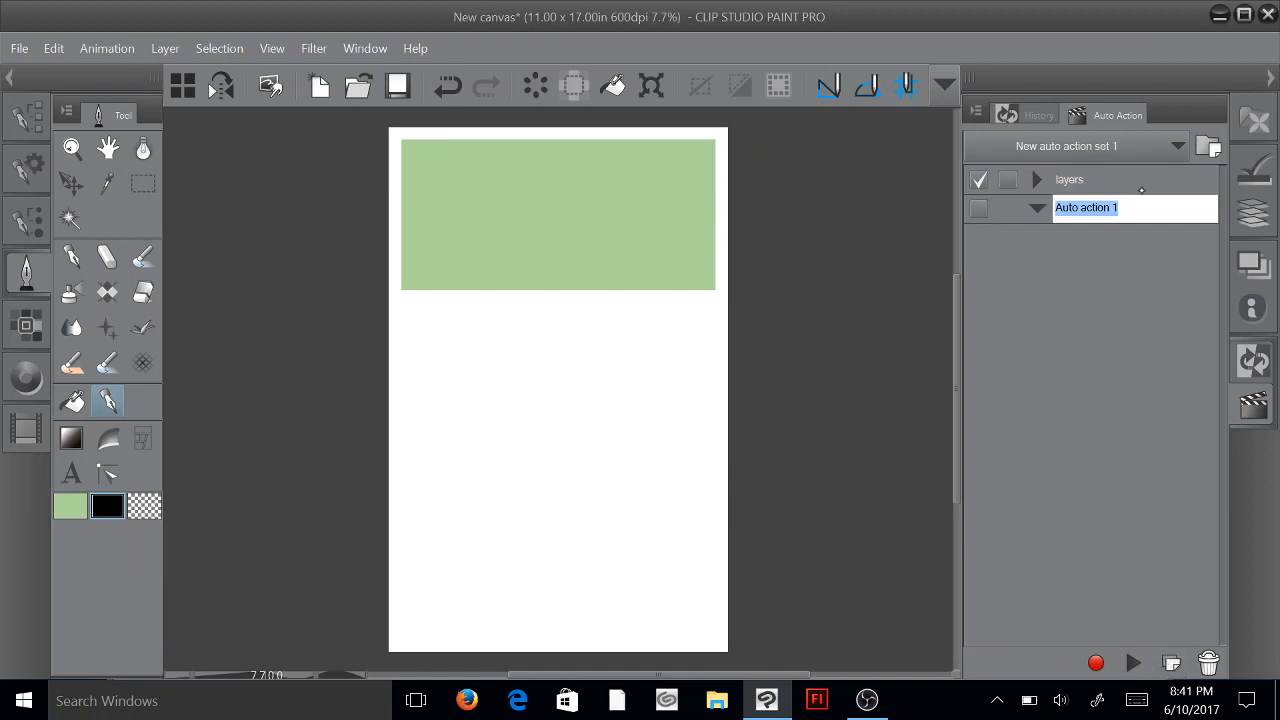
pyautogui.write('cl')
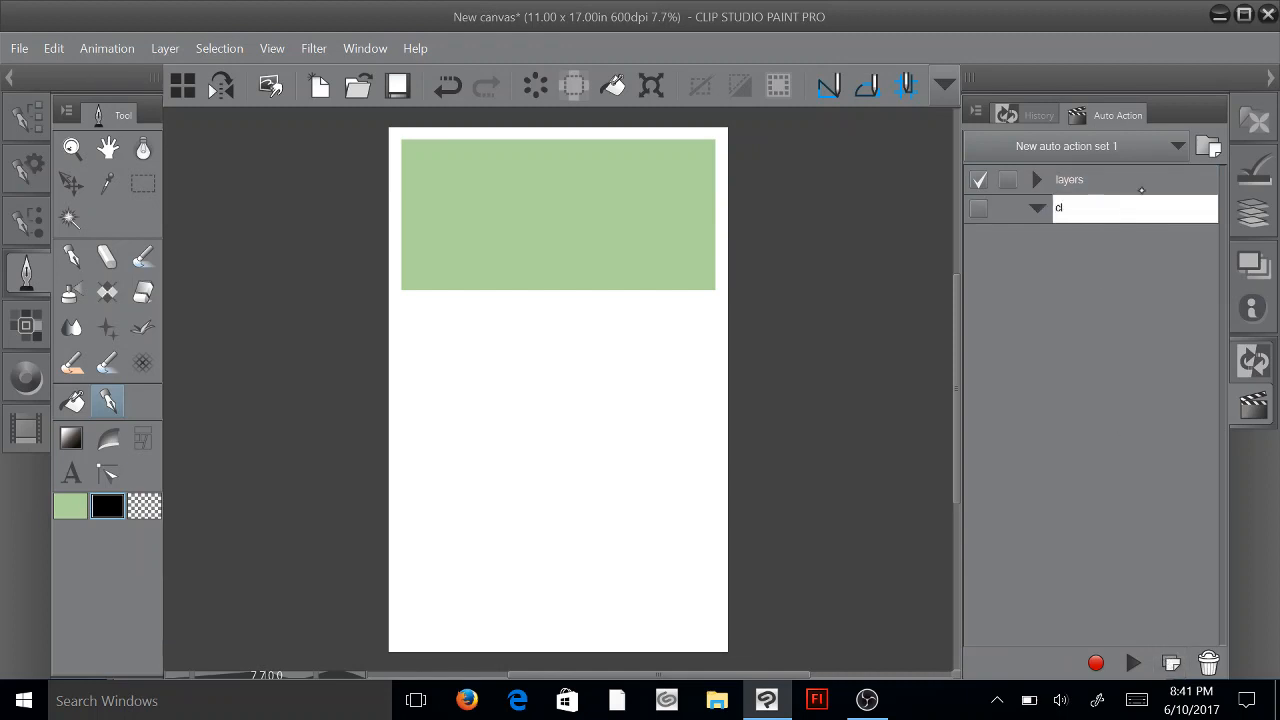
pyautogui.write('ipping')
pyautogui.press('Return')
# Step: Clip the "sketch", "pencils" and "flat" layers to the layer below
pyautogui.click(1253, 213)
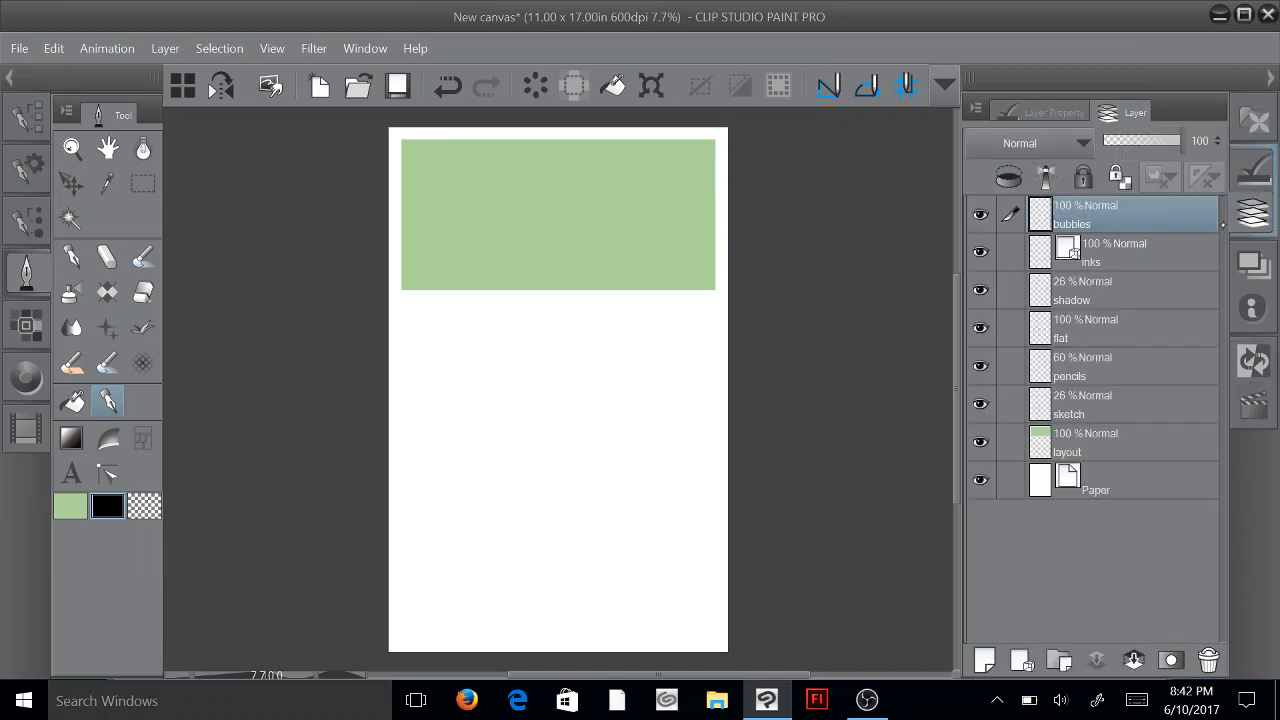
pyautogui.click(1085, 444)
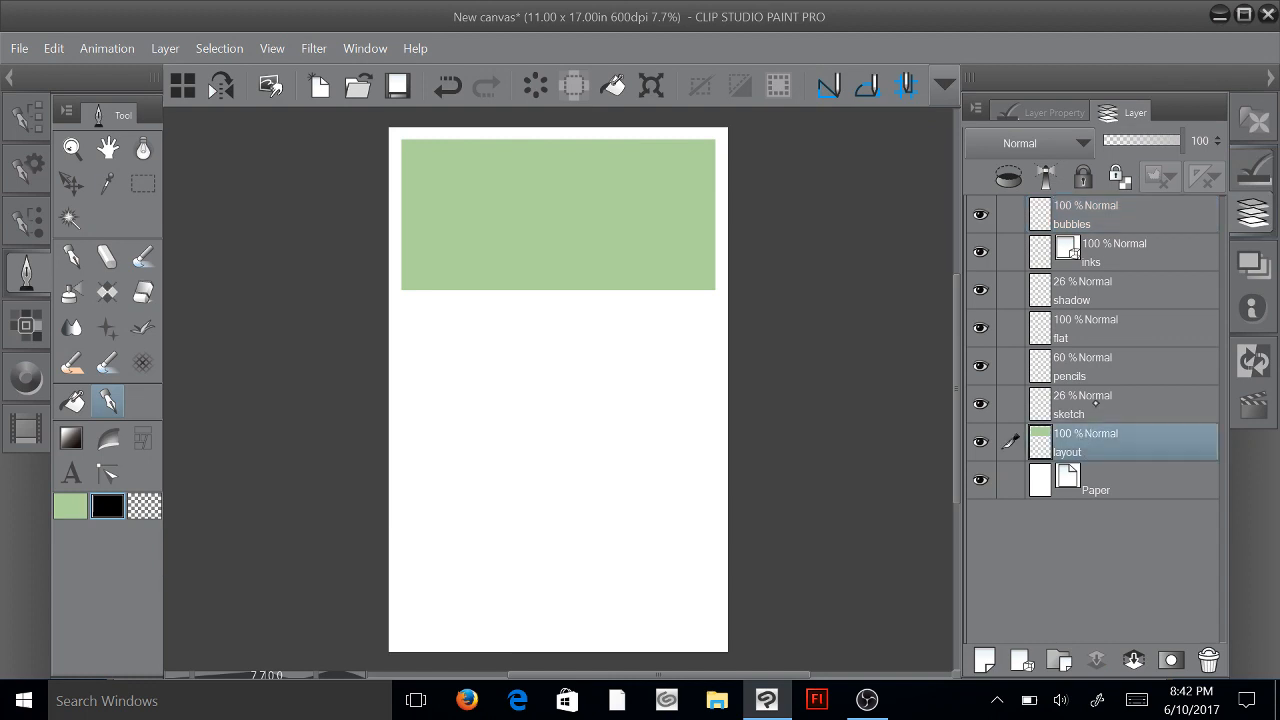
pyautogui.click(1096, 403)
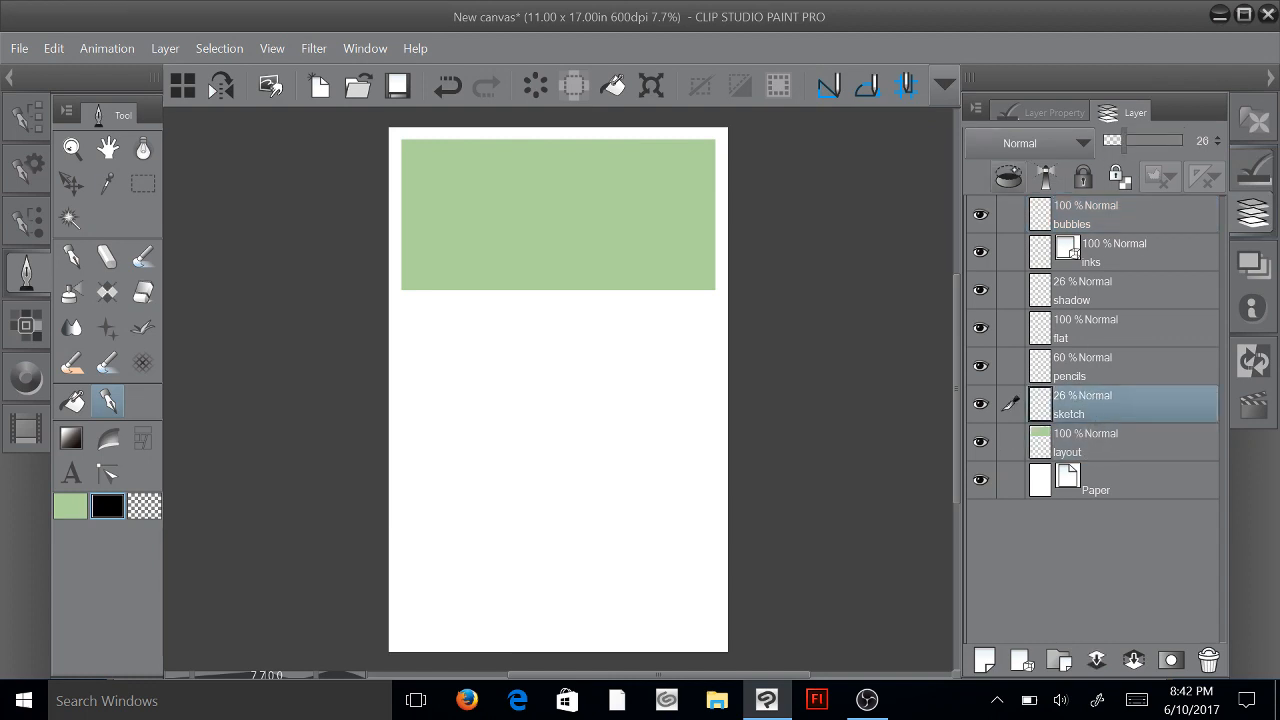
pyautogui.click(1008, 176)
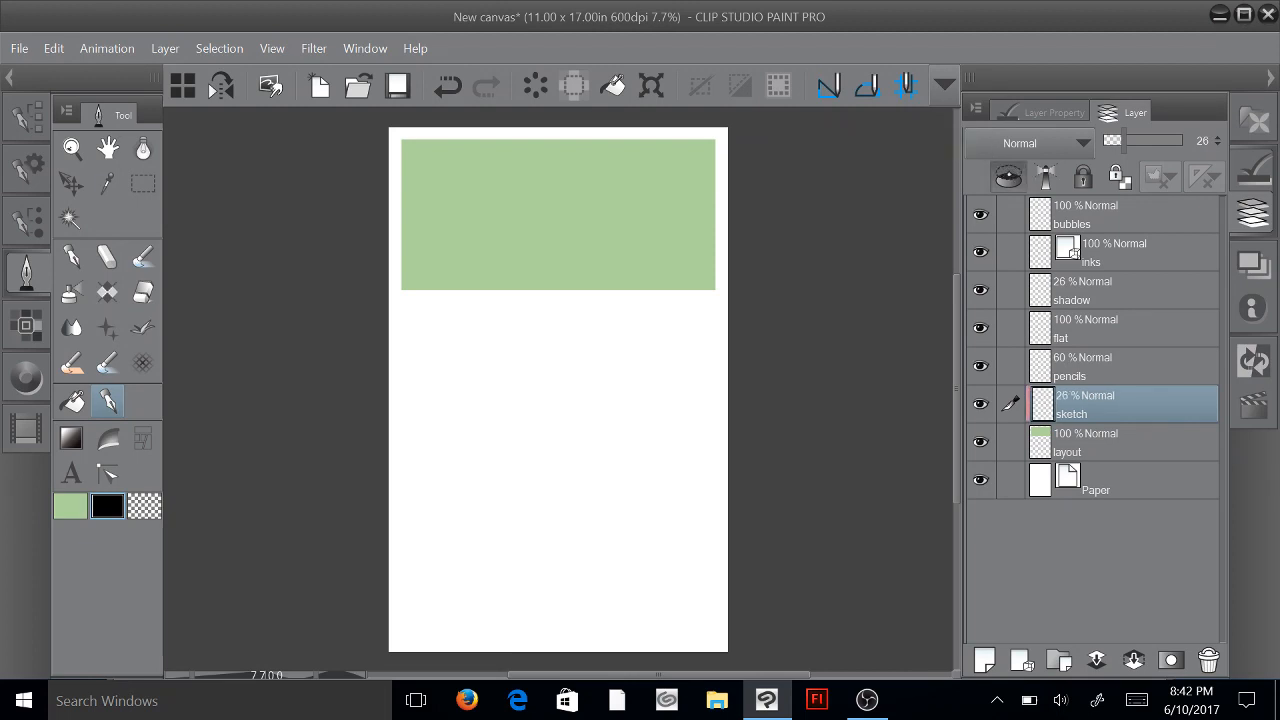
pyautogui.click(1088, 367)
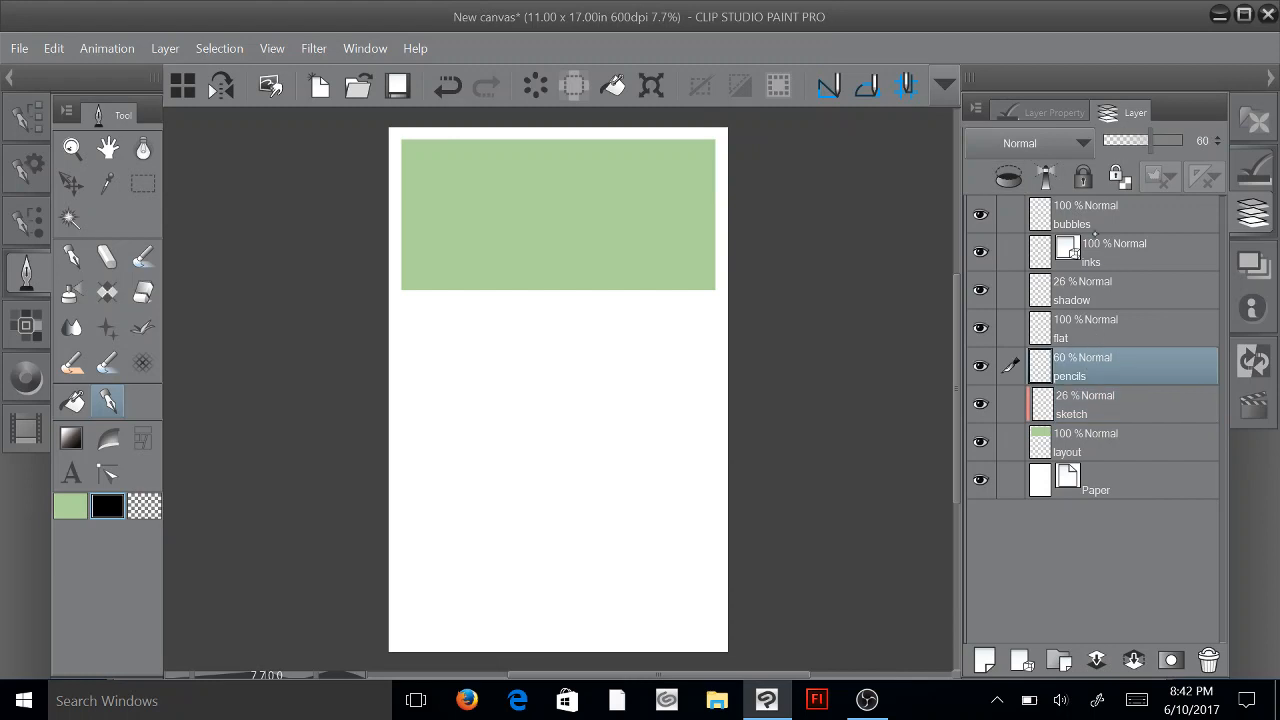
pyautogui.click(1008, 176)
pyautogui.click(1079, 338)
pyautogui.click(1008, 176)
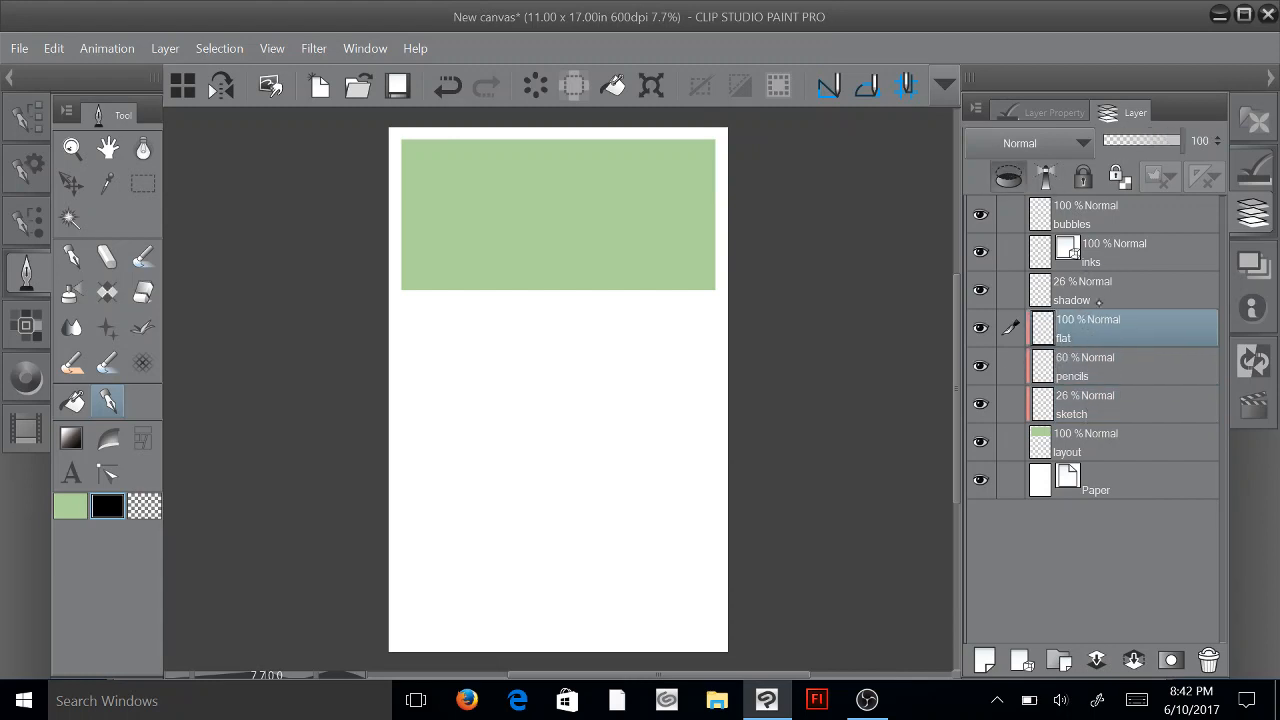
# Step: Clip the "shadow", "inks" and "bubbles" layers to the layer below
pyautogui.click(1096, 300)
pyautogui.click(1008, 176)
pyautogui.click(1095, 260)
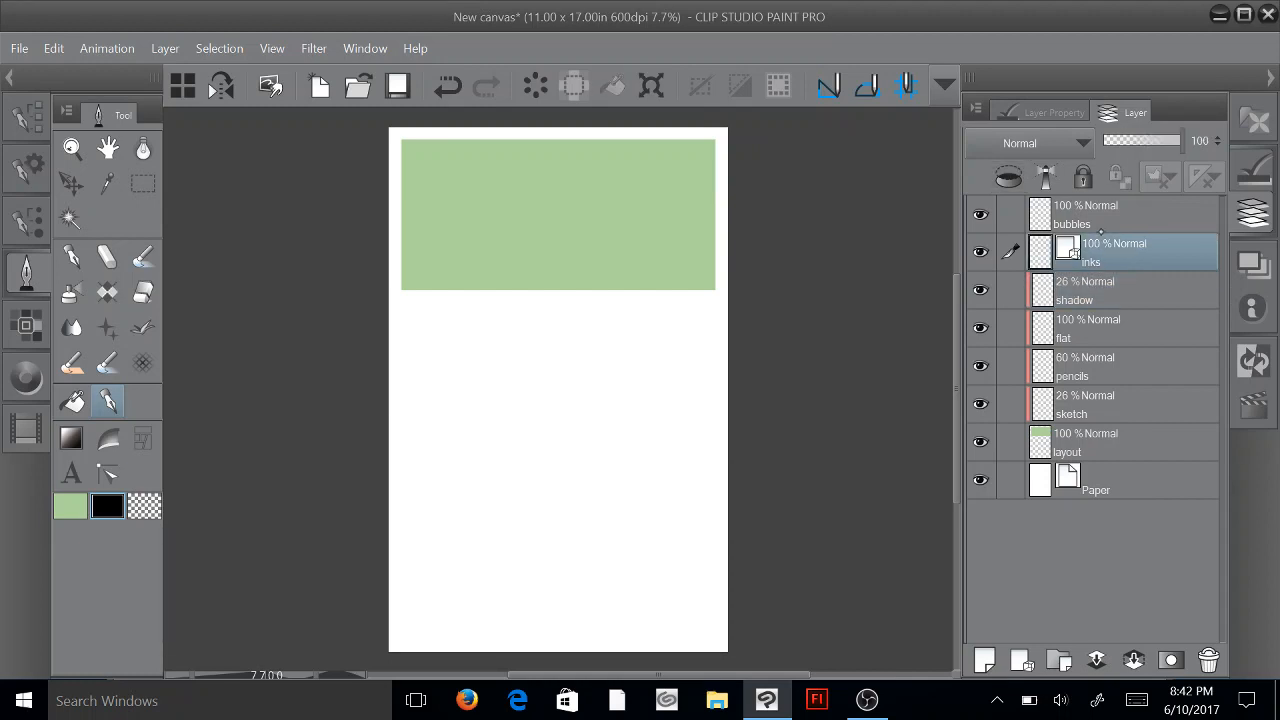
pyautogui.click(1008, 176)
pyautogui.click(1095, 214)
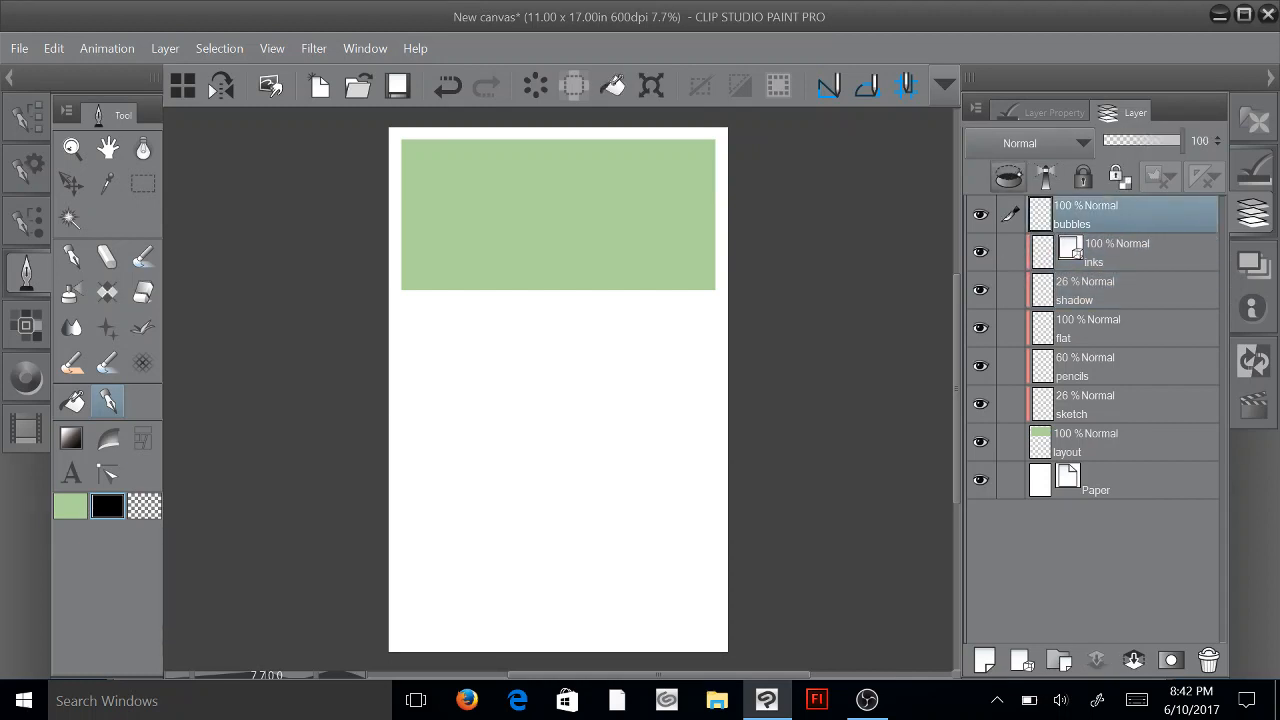
pyautogui.click(1008, 176)
# Step: Remove the clipping from the six layers "bubbles", "inks", "shadow", "flat", "pencils" and "sketch"
pyautogui.click(1253, 361)
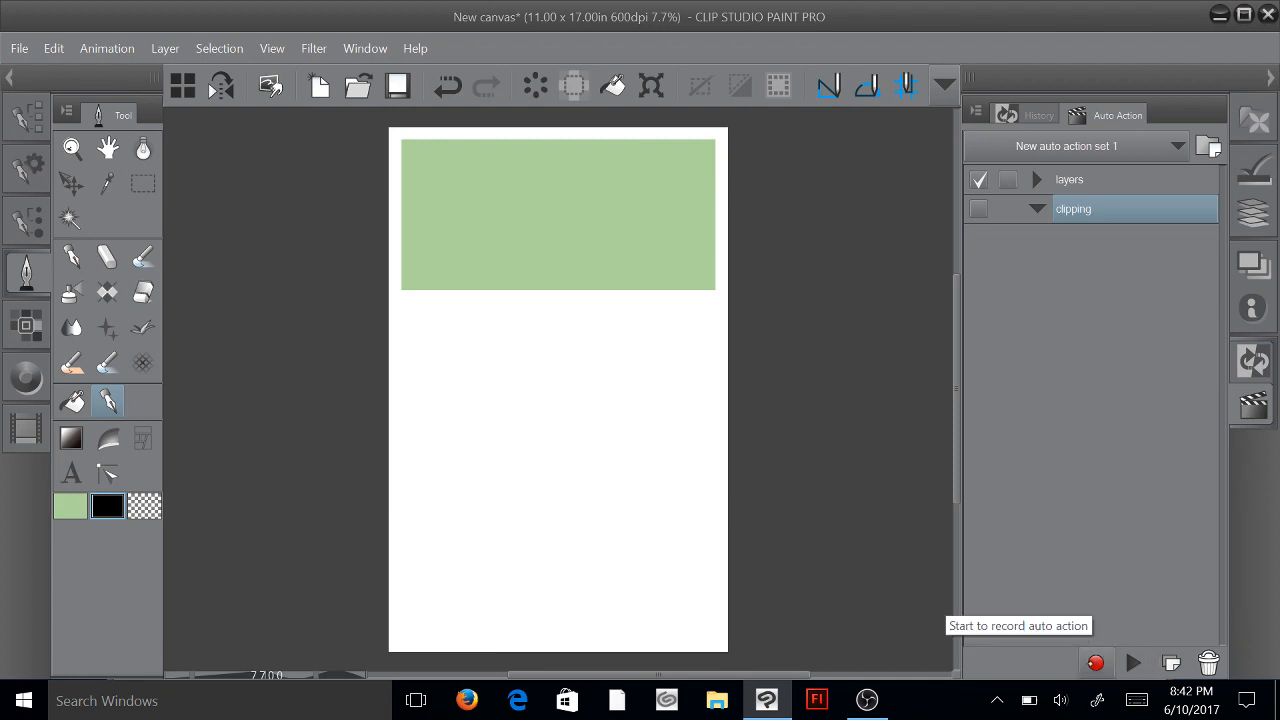
pyautogui.click(1253, 212)
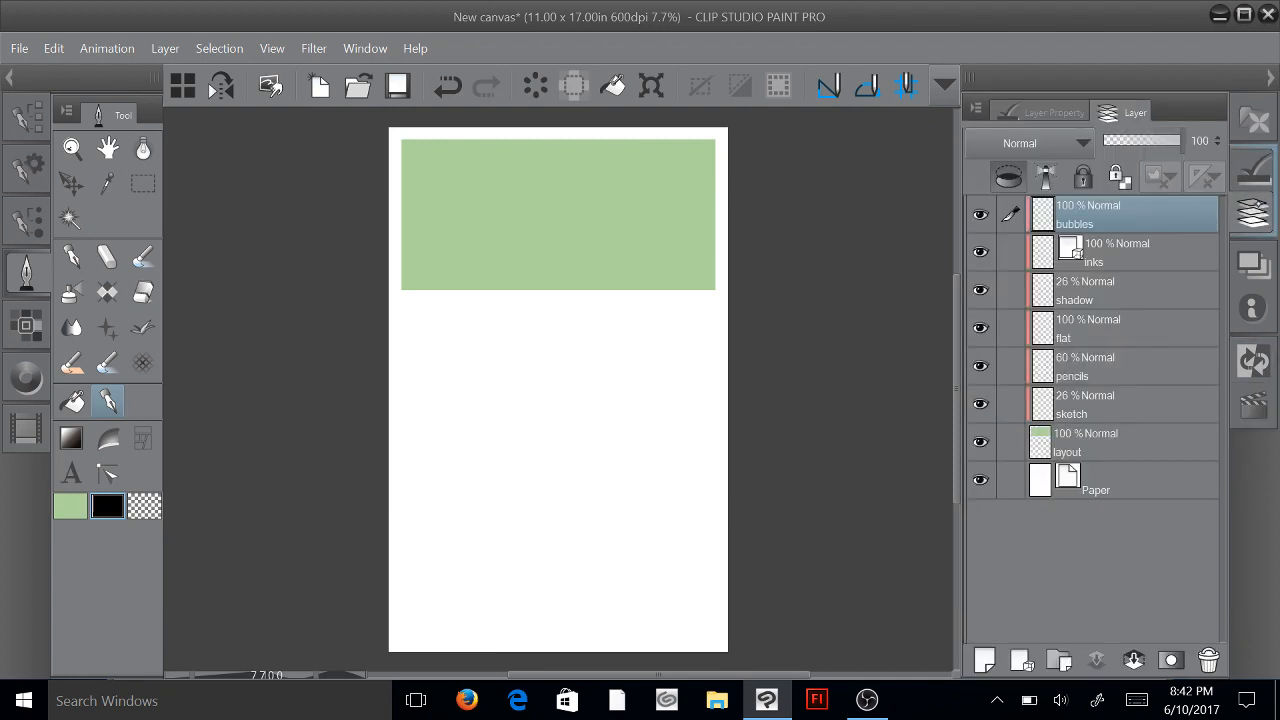
pyautogui.click(1111, 247)
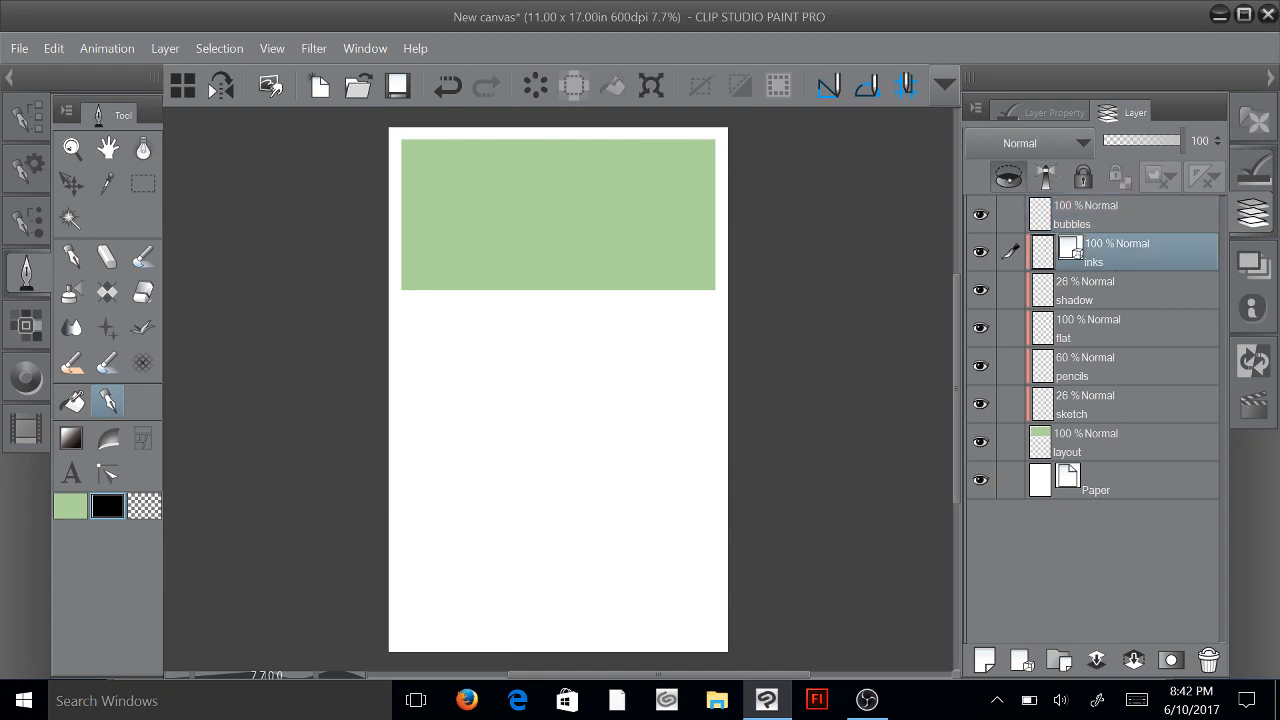
pyautogui.click(1110, 280)
pyautogui.hotkey('ctrl', 'alt', 'g')
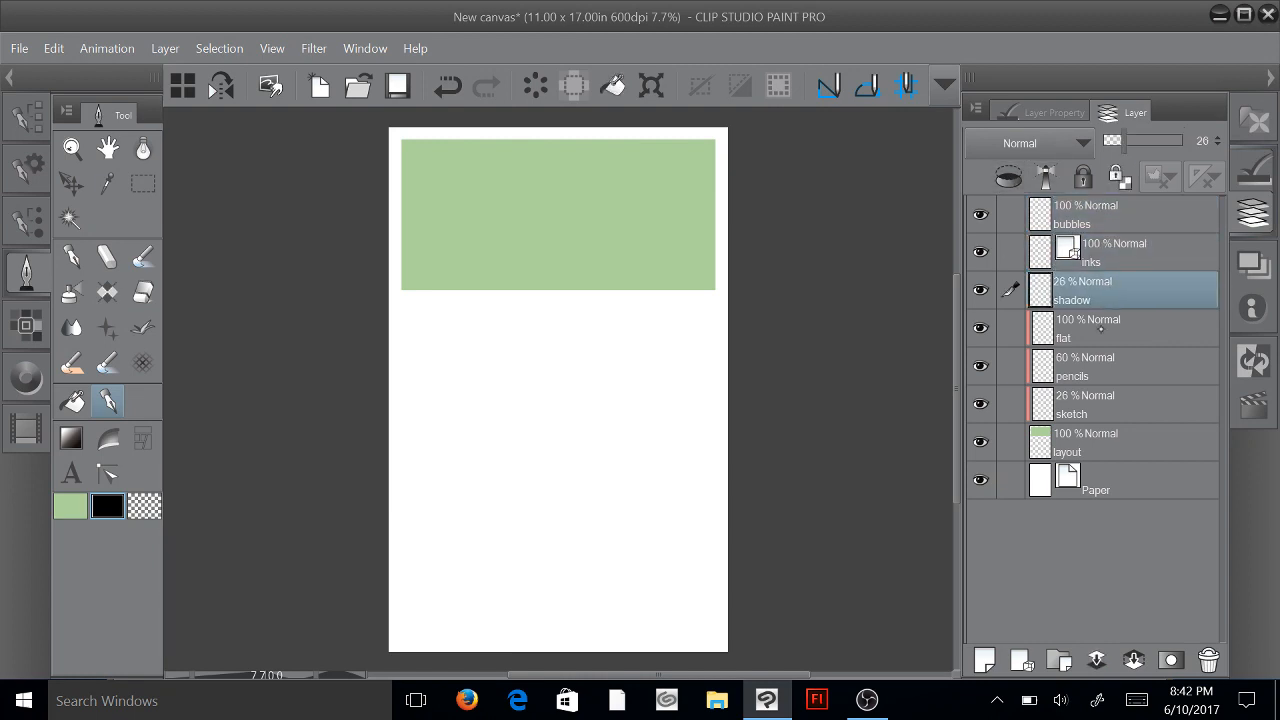
pyautogui.click(1100, 327)
pyautogui.click(1009, 178)
pyautogui.click(1095, 364)
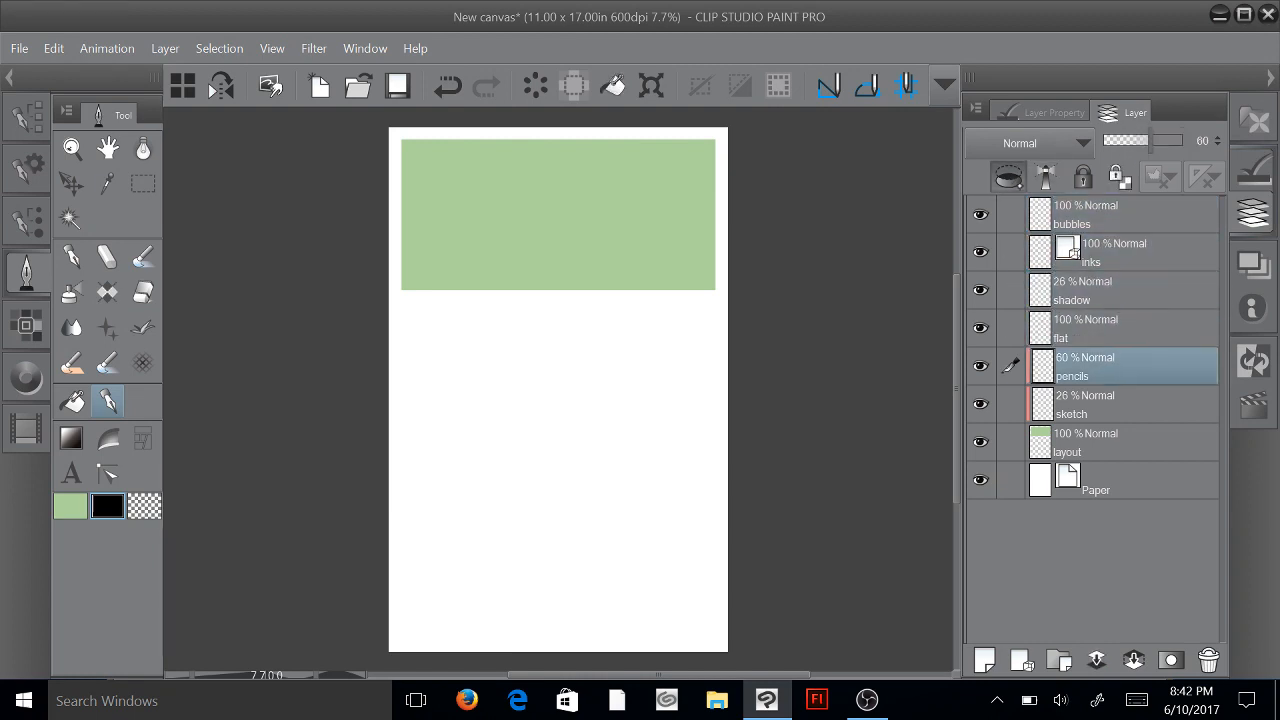
pyautogui.click(1009, 178)
pyautogui.click(1094, 404)
pyautogui.click(1009, 178)
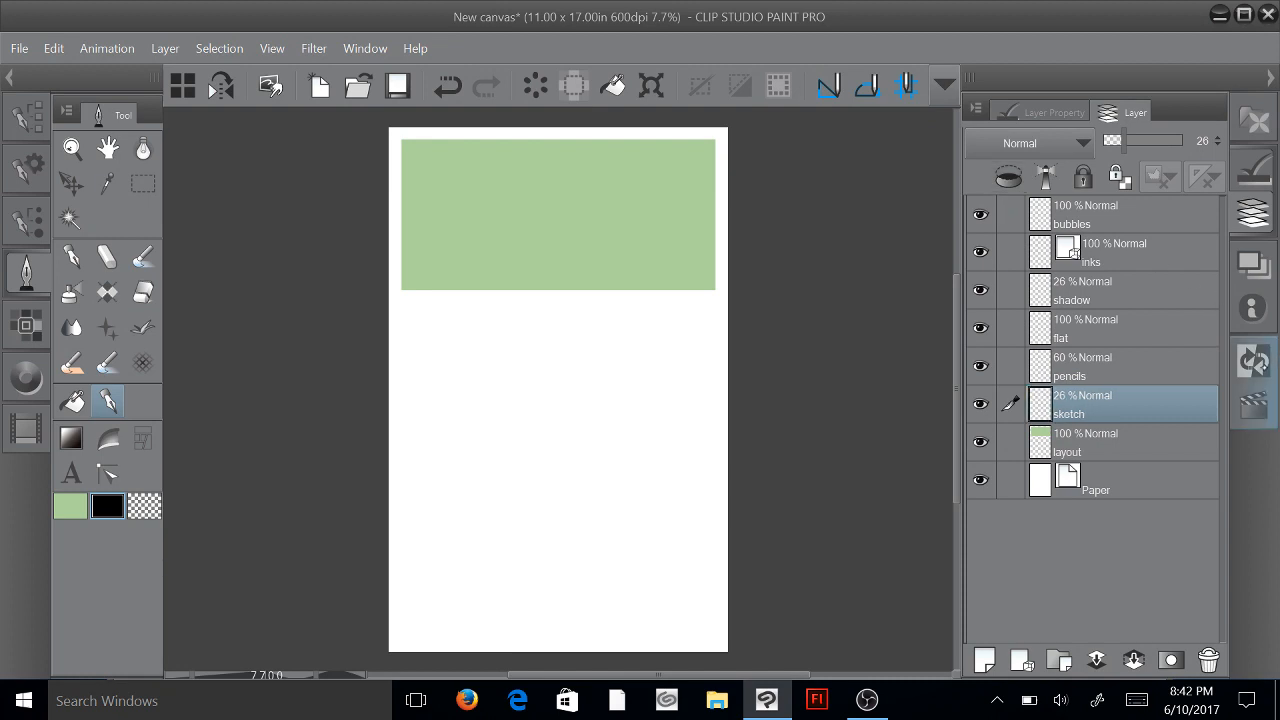
# Step: Start recording the "clipping" auto action and clip the "sketch" and "pencils" layers to the layer below
pyautogui.click(1253, 361)
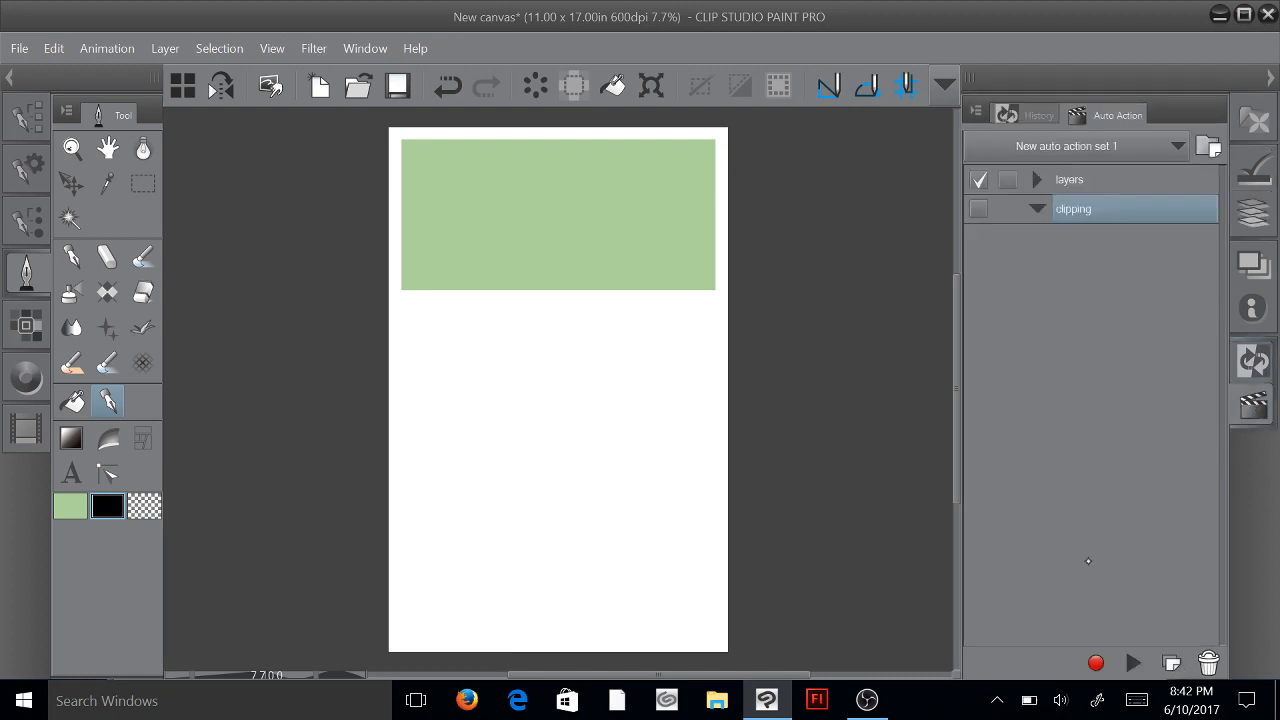
pyautogui.click(1096, 662)
pyautogui.click(1254, 212)
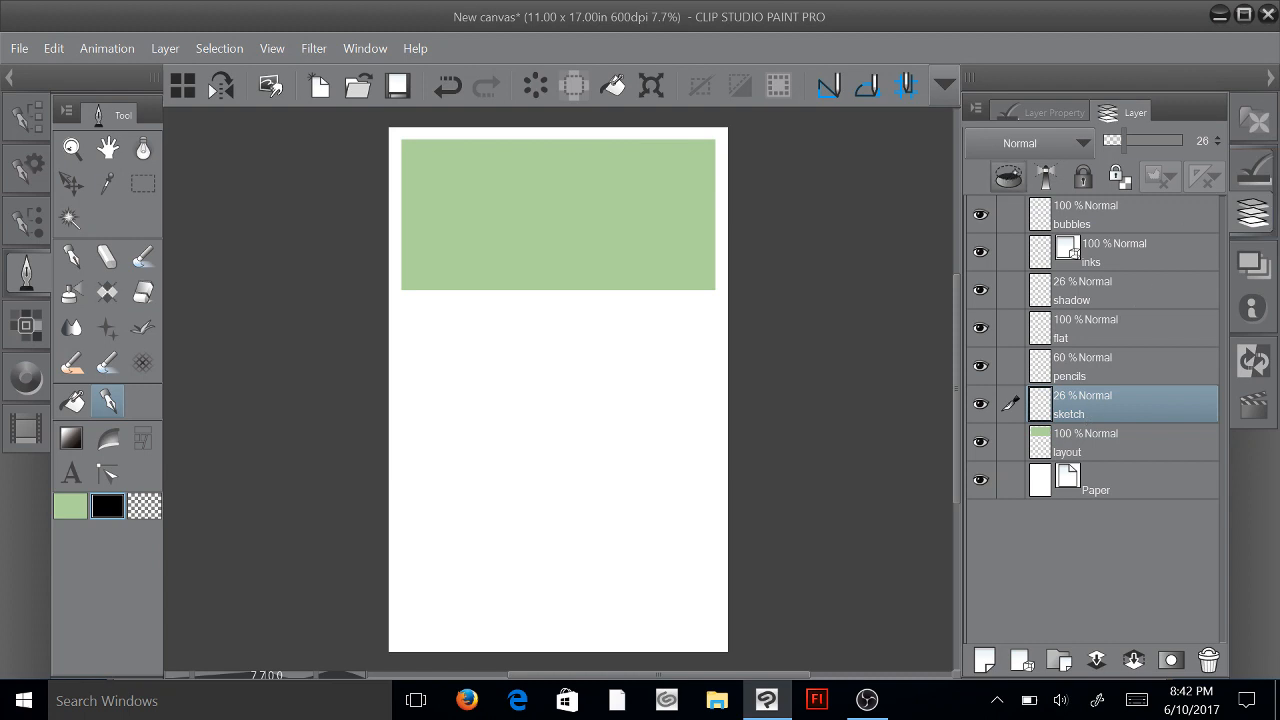
pyautogui.click(1007, 178)
pyautogui.click(1102, 364)
pyautogui.click(1007, 177)
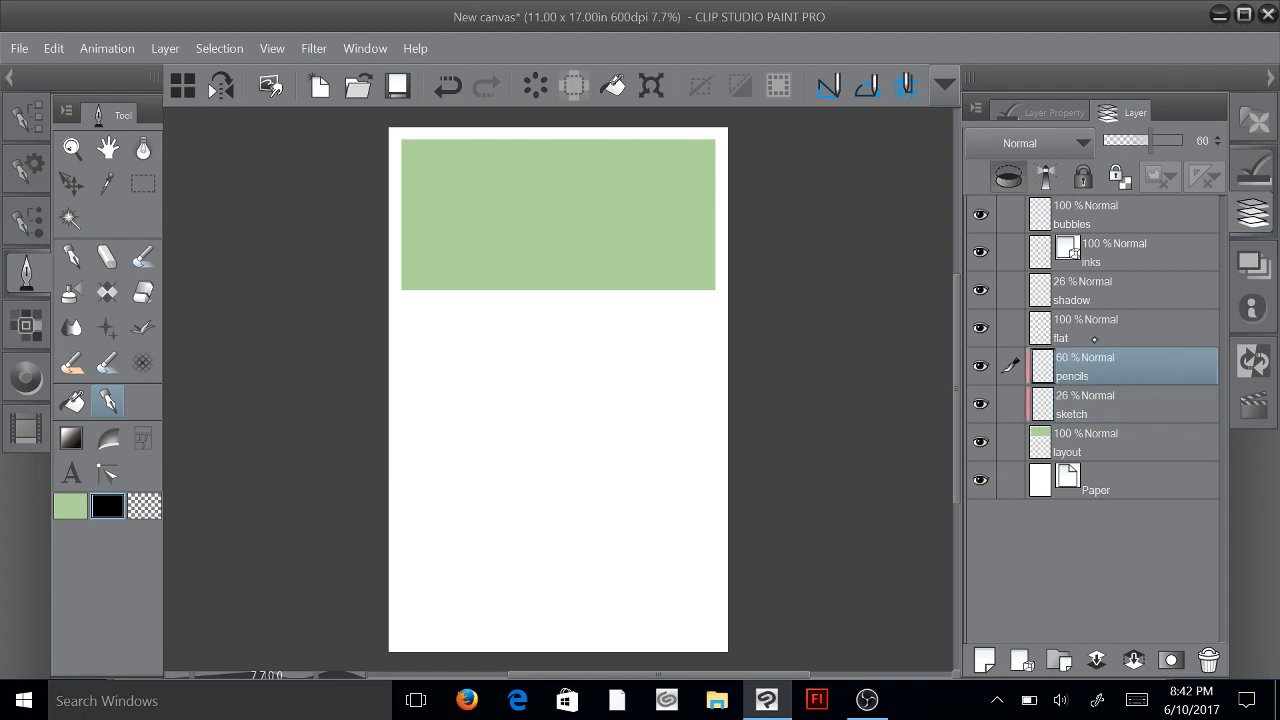
# Step: Clip the "flat", "shadow" and "inks" layers to the layer below
pyautogui.click(1100, 328)
pyautogui.click(1007, 177)
pyautogui.click(1110, 300)
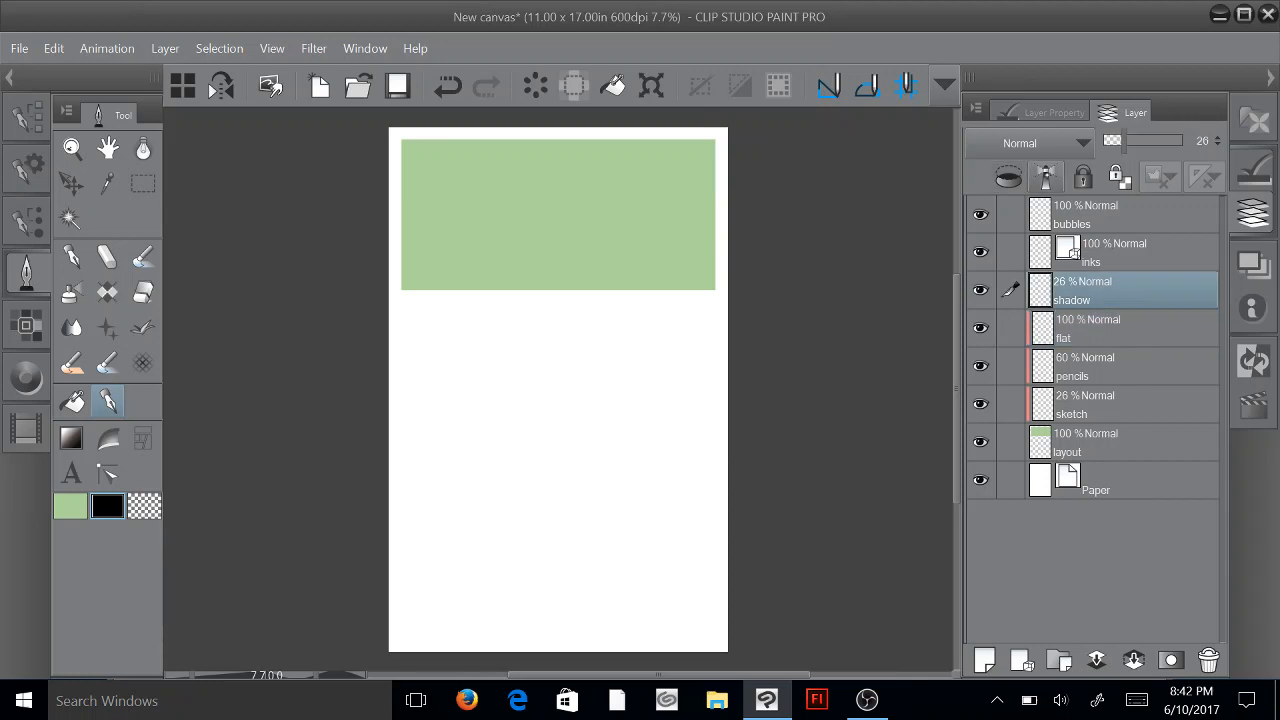
pyautogui.click(1007, 177)
pyautogui.click(1114, 258)
pyautogui.click(1007, 177)
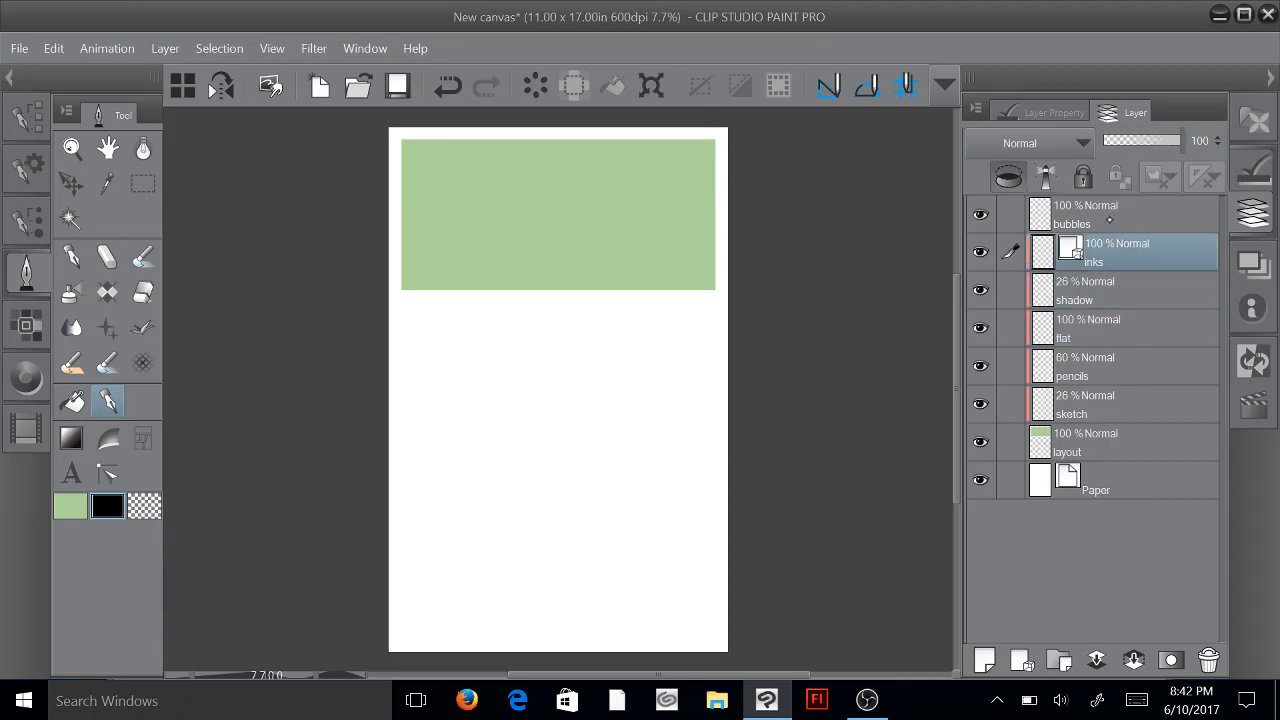
# Step: Clip the "bubbles" layer to the layer below, stop recording the "clipping" auto action and collapse its list of commands
pyautogui.click(1163, 206)
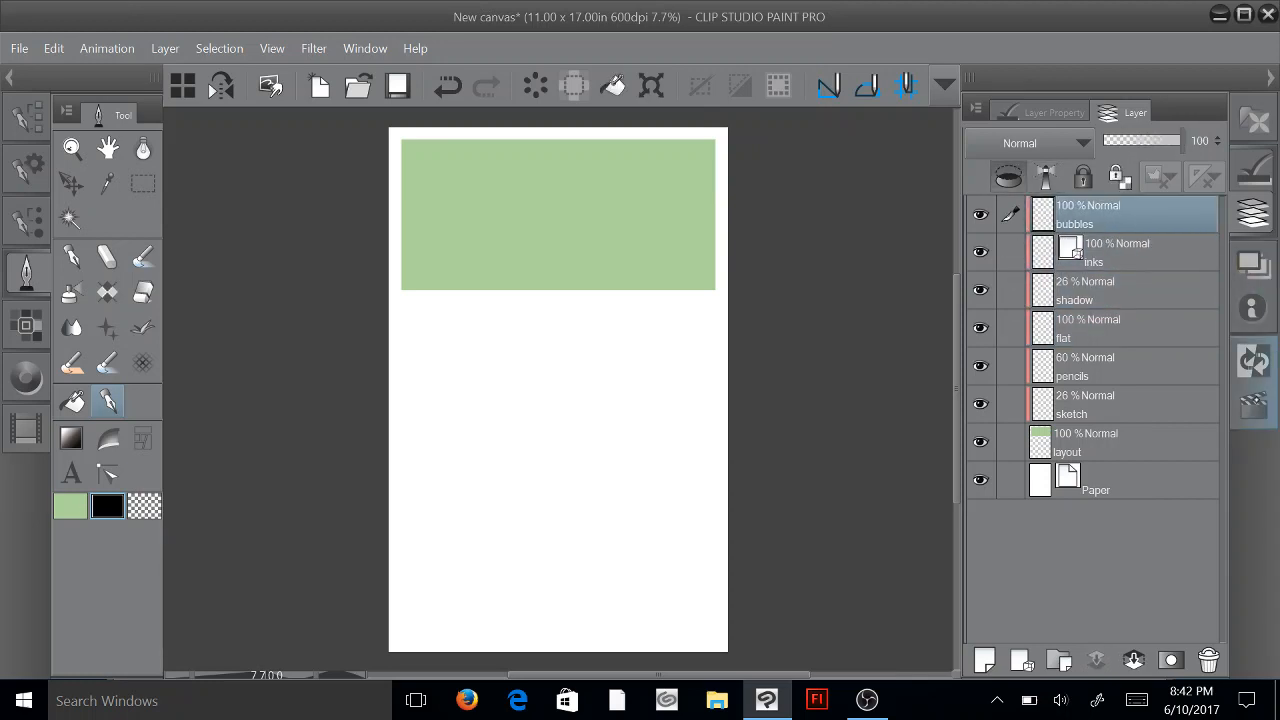
pyautogui.click(1253, 361)
pyautogui.click(1037, 208)
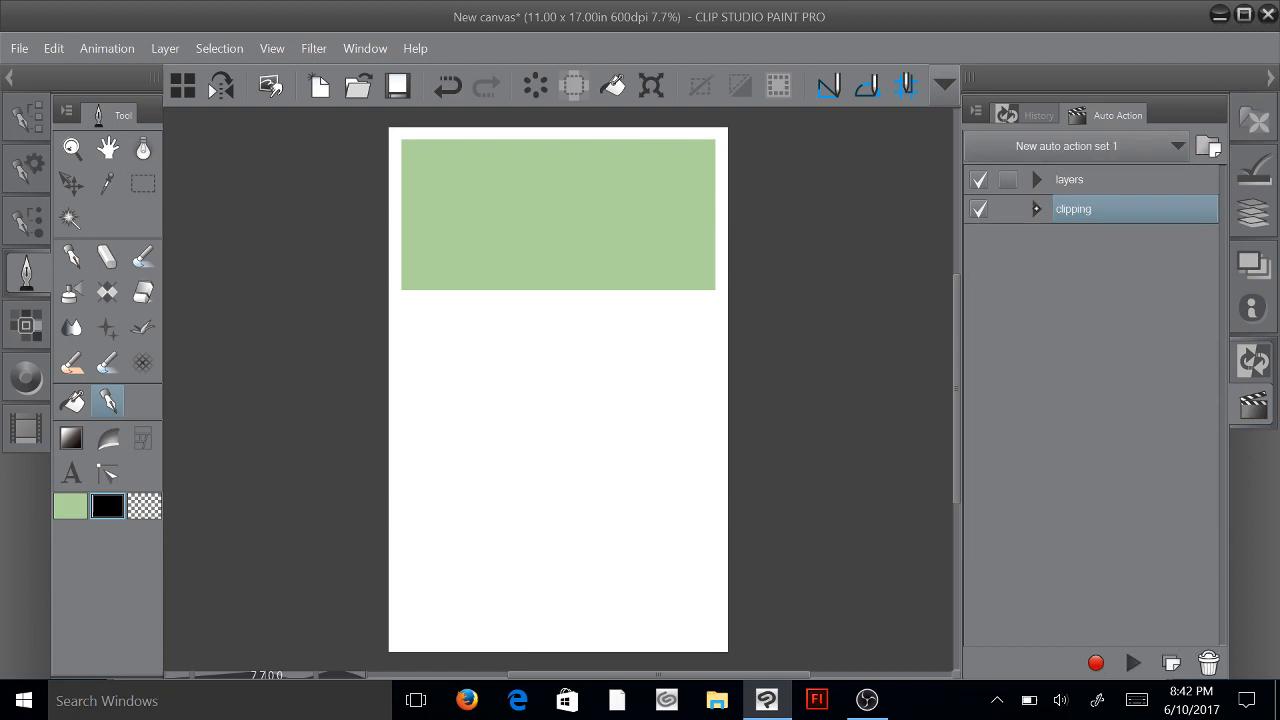
# Step: Scribble a test stroke within the green panel and past its edges on each of the "sketch", "pencils", "flat", "shadow" and "inks" layers
pyautogui.click(1258, 212)
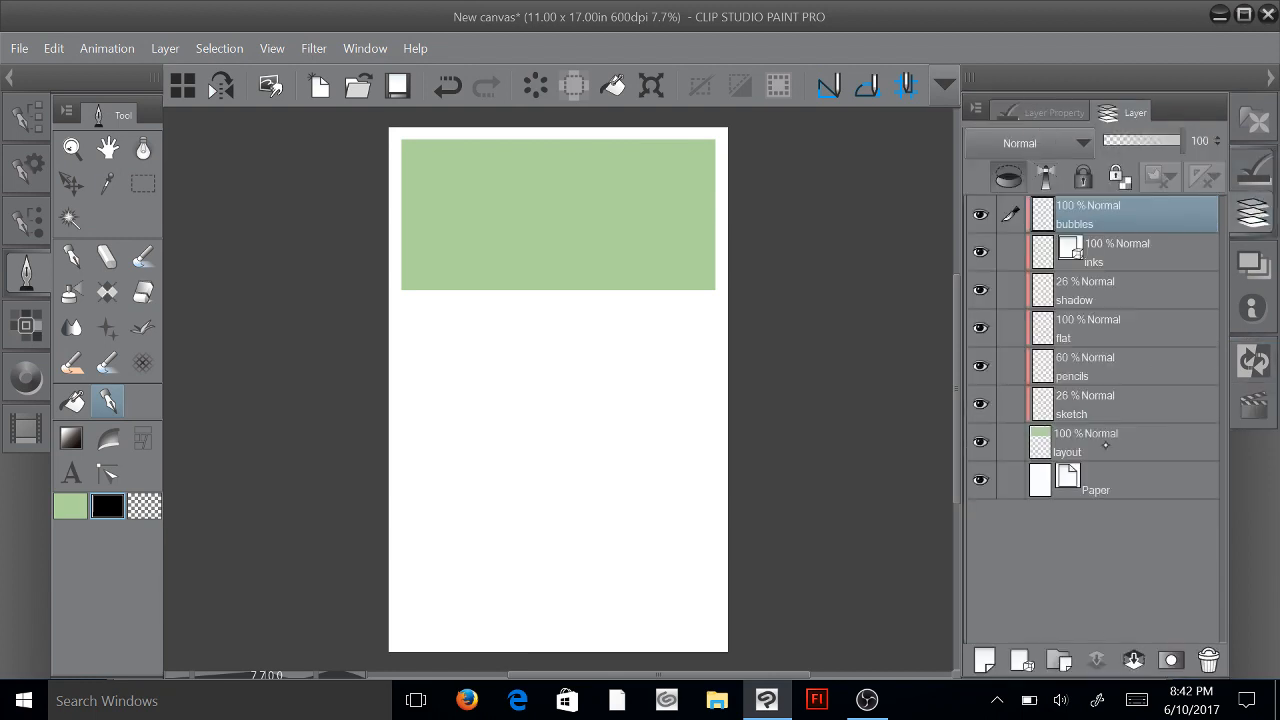
pyautogui.click(1110, 396)
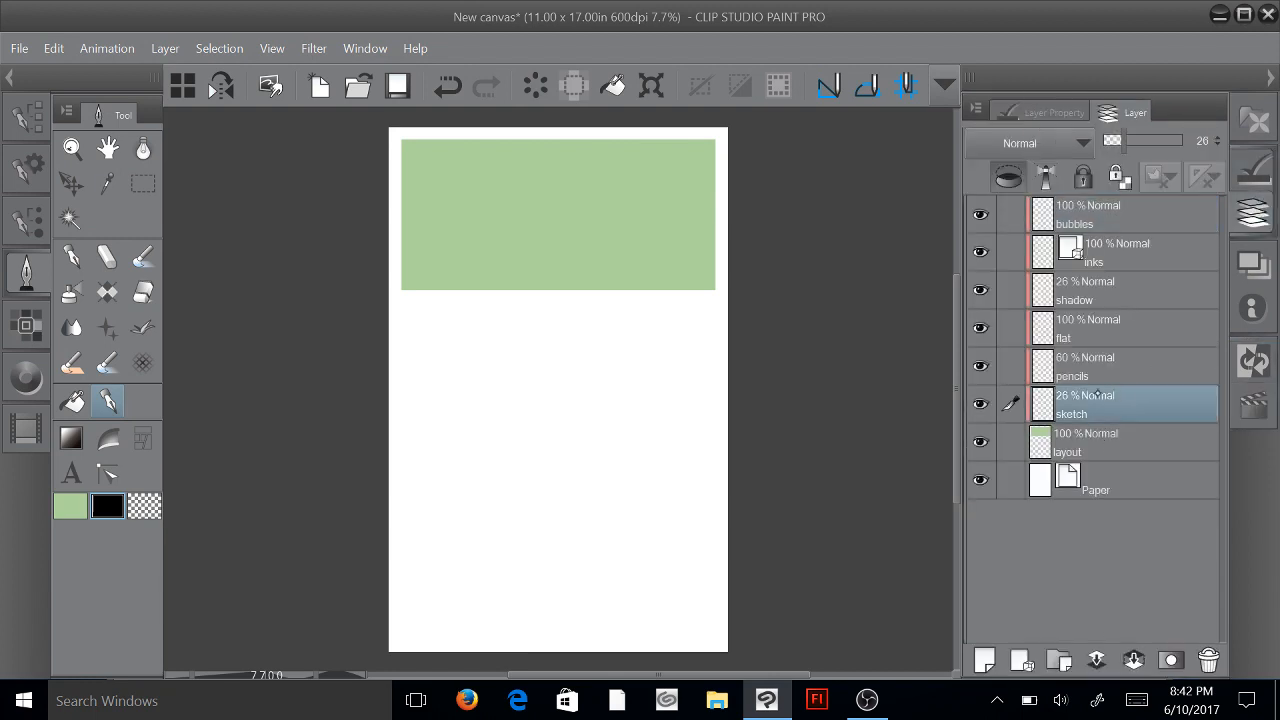
pyautogui.moveTo(535, 260)
pyautogui.mouseDown()
pyautogui.moveTo(563, 317)
pyautogui.moveTo(623, 337)
pyautogui.moveTo(670, 285)
pyautogui.mouseUp()
pyautogui.click(1110, 367)
pyautogui.moveTo(469, 257)
pyautogui.mouseDown()
pyautogui.moveTo(458, 291)
pyautogui.moveTo(572, 290)
pyautogui.moveTo(728, 237)
pyautogui.mouseUp()
pyautogui.click(1120, 329)
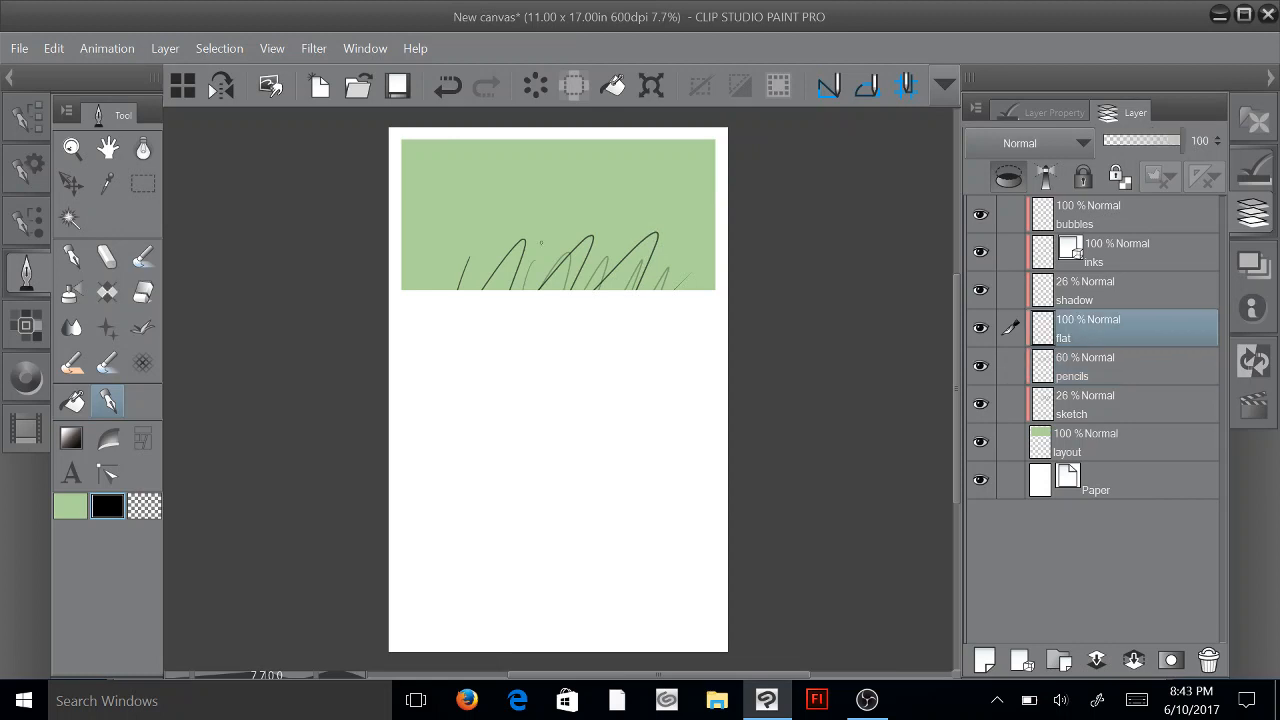
pyautogui.moveTo(534, 234)
pyautogui.mouseDown()
pyautogui.moveTo(540, 306)
pyautogui.moveTo(629, 322)
pyautogui.moveTo(692, 257)
pyautogui.mouseUp()
pyautogui.click(1120, 290)
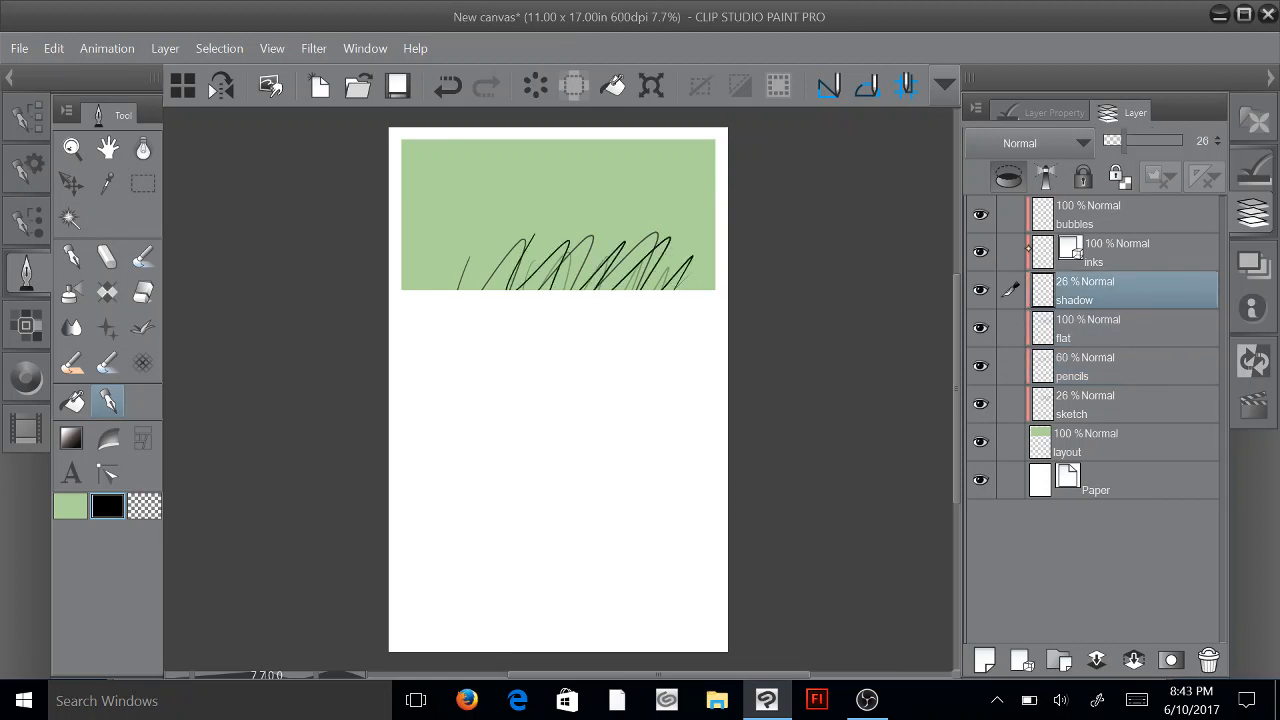
pyautogui.moveTo(535, 208)
pyautogui.mouseDown()
pyautogui.moveTo(530, 262)
pyautogui.moveTo(640, 230)
pyautogui.moveTo(714, 242)
pyautogui.mouseUp()
pyautogui.click(1088, 248)
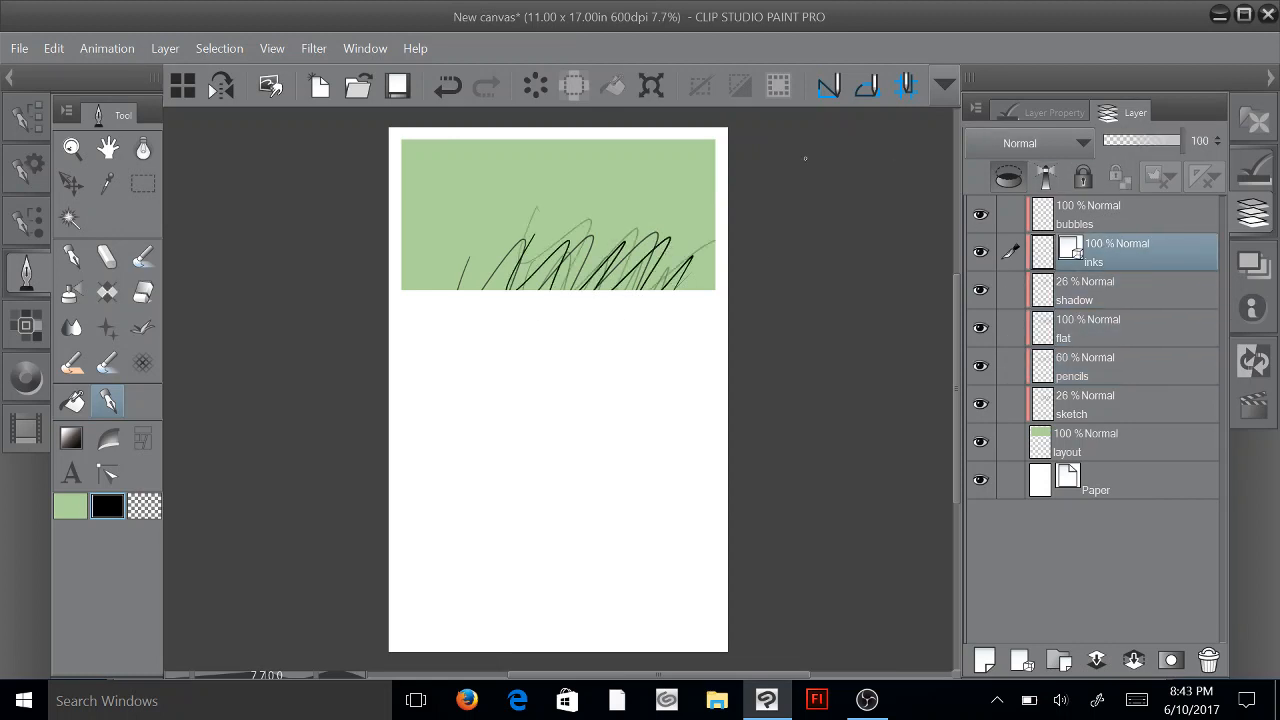
pyautogui.moveTo(481, 203)
pyautogui.mouseDown()
pyautogui.moveTo(607, 204)
pyautogui.moveTo(714, 268)
pyautogui.mouseUp()
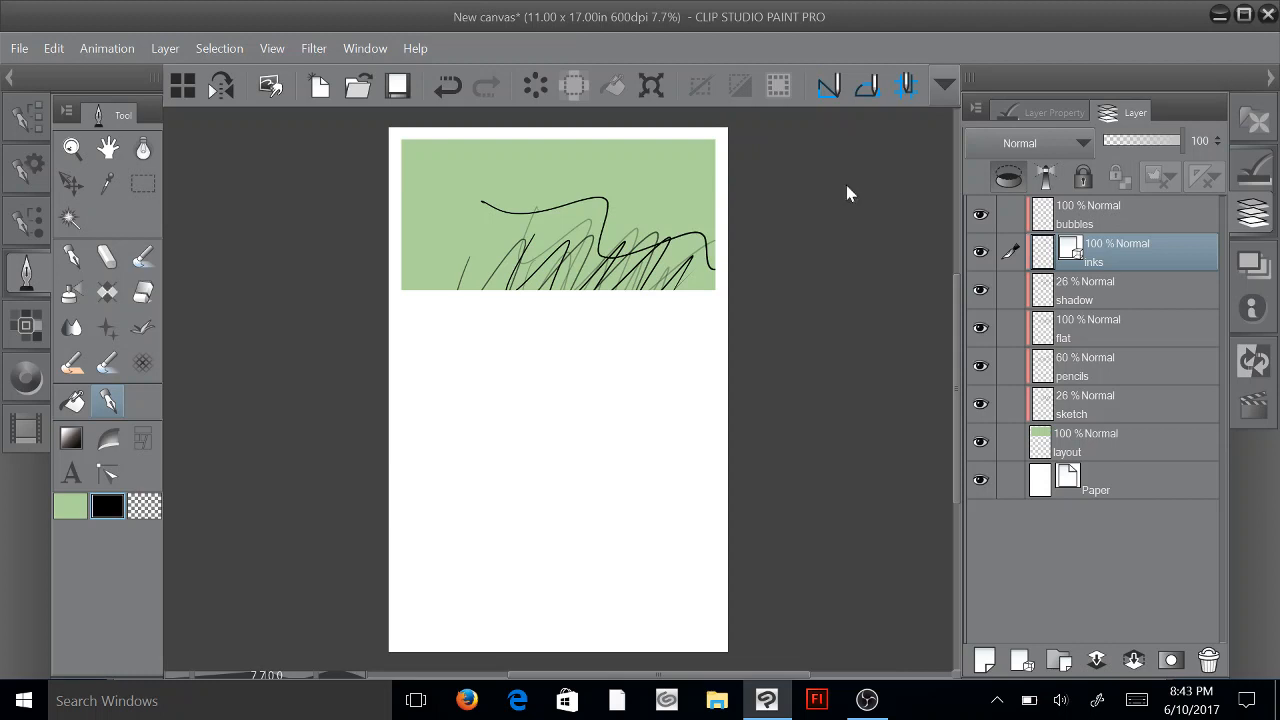
# Step: Undo the test strokes on the clipped layers, including one extra stroke tried on the "inks" layer
pyautogui.hotkey('ctrl', 'z')
pyautogui.hotkey('ctrl', 'z')
pyautogui.hotkey('ctrl', 'z')
pyautogui.hotkey('ctrl', 'z')
pyautogui.hotkey('ctrl', 'z')
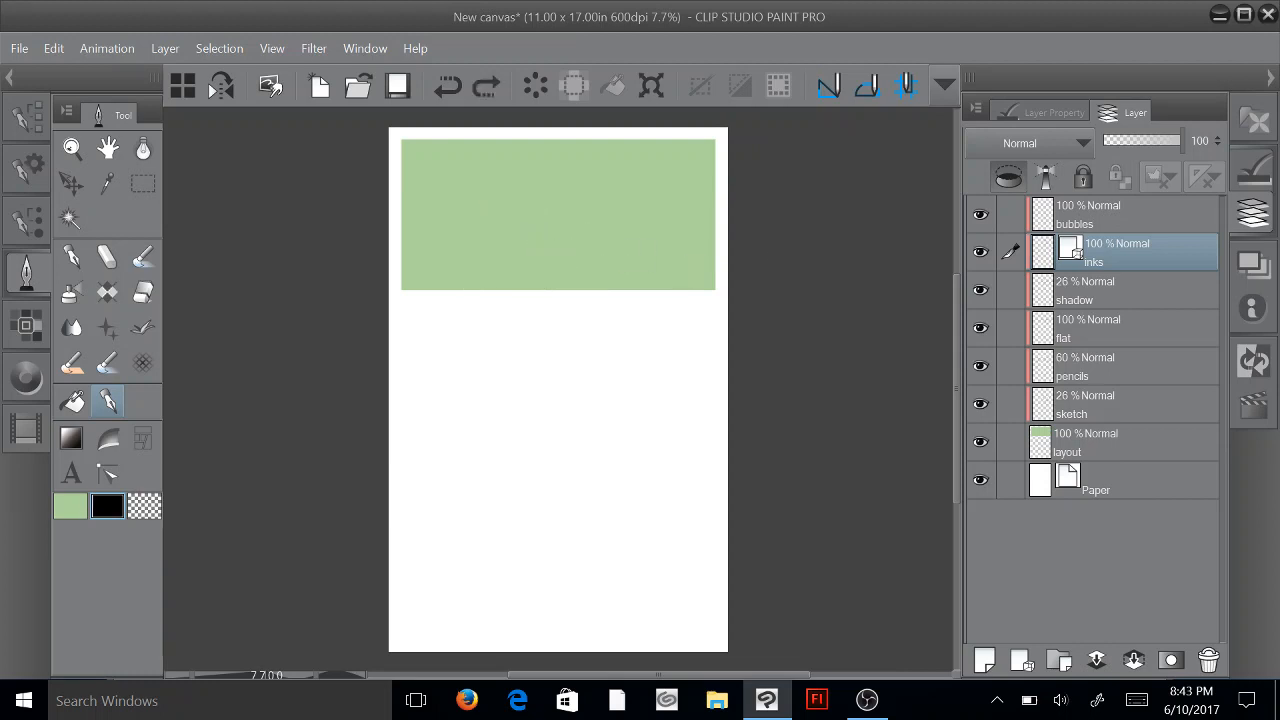
pyautogui.moveTo(541, 235)
pyautogui.mouseDown()
pyautogui.moveTo(626, 226)
pyautogui.moveTo(612, 288)
pyautogui.mouseUp()
pyautogui.hotkey('ctrl', 'z')
pyautogui.click(1134, 442)
pyautogui.press('m')
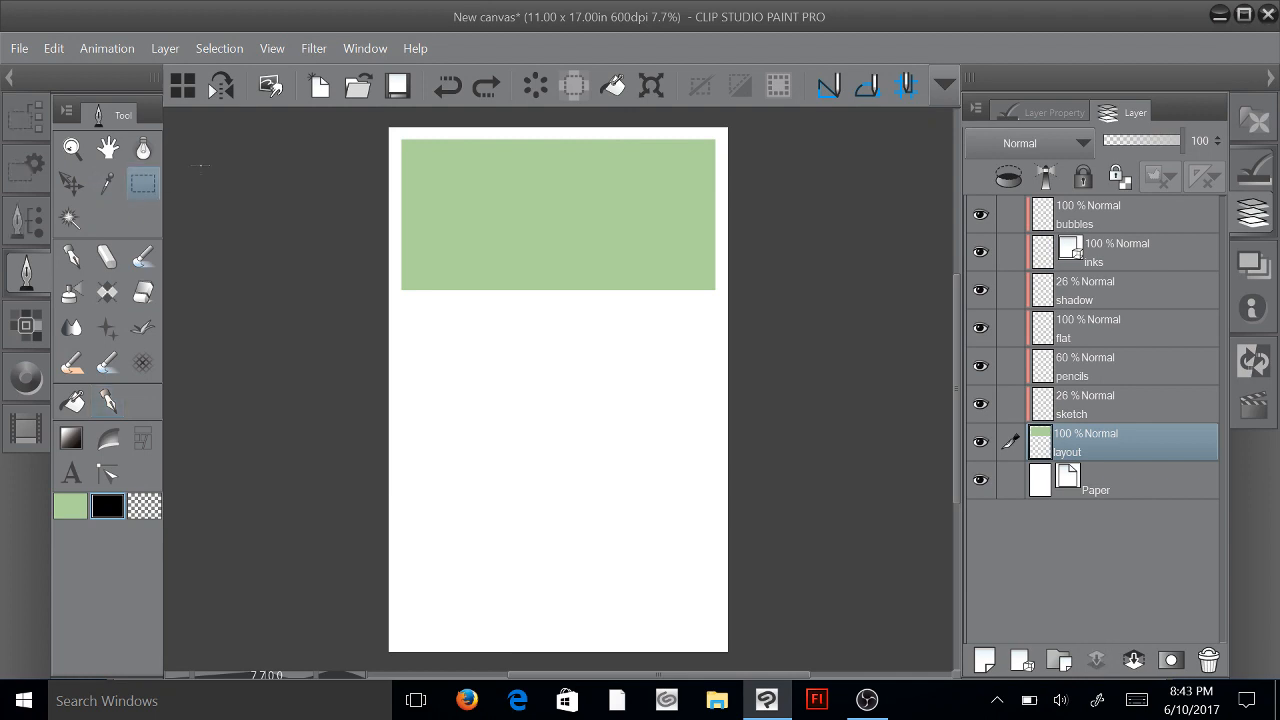
# Step: Draw a small closed oval outline with the pen on the "sketch" layer, in the right part of the green panel
pyautogui.click(1134, 404)
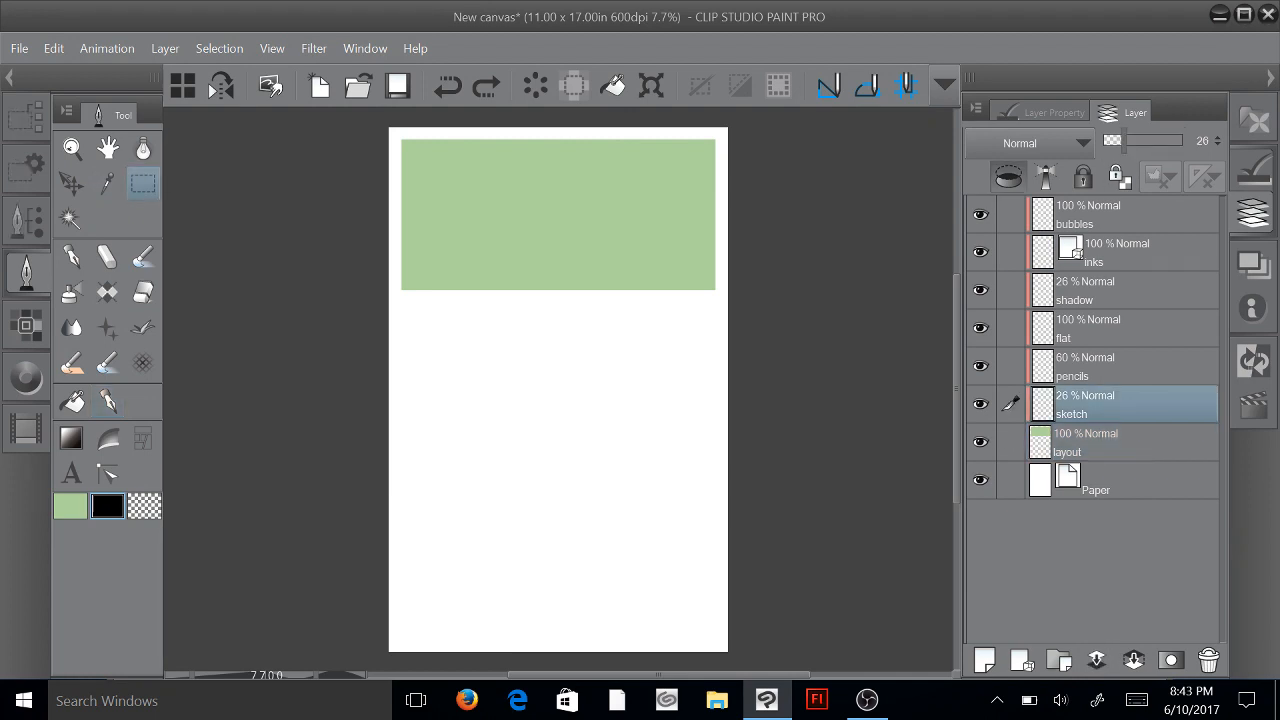
pyautogui.click(1253, 362)
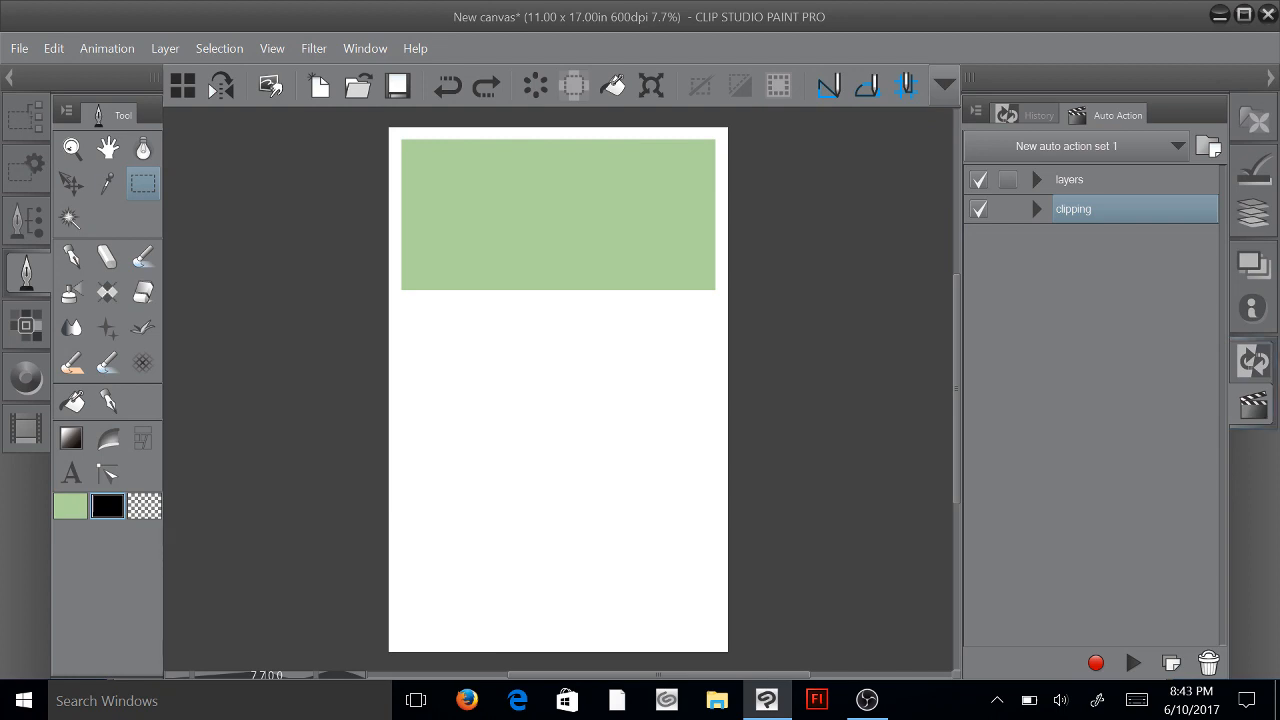
pyautogui.click(107, 401)
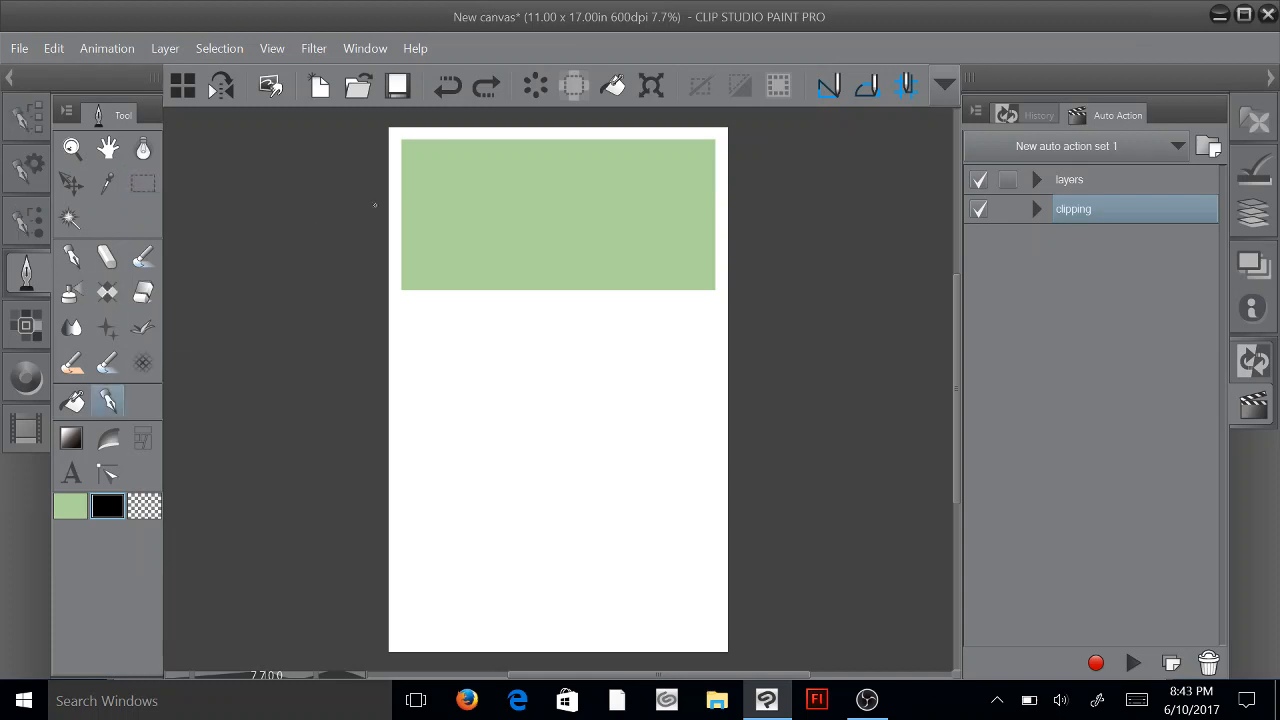
pyautogui.moveTo(527, 181)
pyautogui.mouseDown()
pyautogui.moveTo(574, 200)
pyautogui.moveTo(518, 181)
pyautogui.moveTo(600, 191)
pyautogui.mouseUp()
pyautogui.hotkey('ctrl', 'z')
pyautogui.hotkey('ctrl', 'z')
pyautogui.scroll(5, 651, 180)
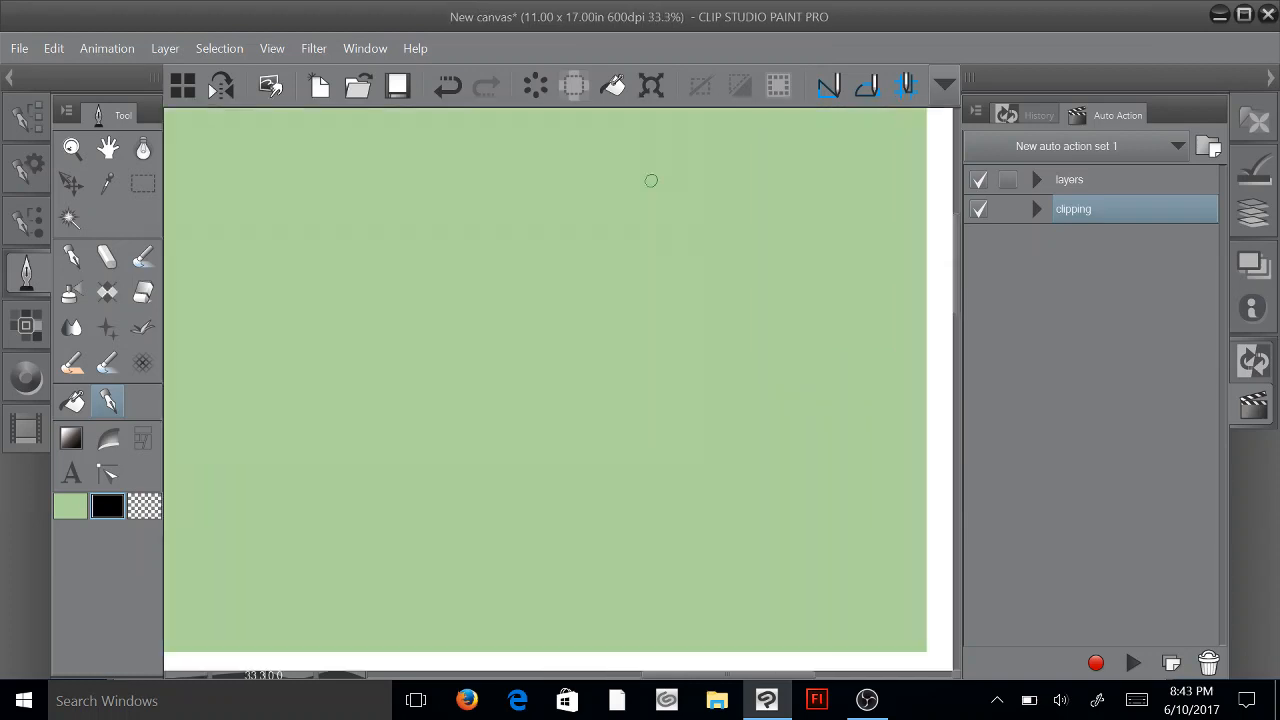
pyautogui.moveTo(623, 189)
pyautogui.mouseDown()
pyautogui.moveTo(663, 323)
pyautogui.moveTo(606, 195)
pyautogui.mouseUp()
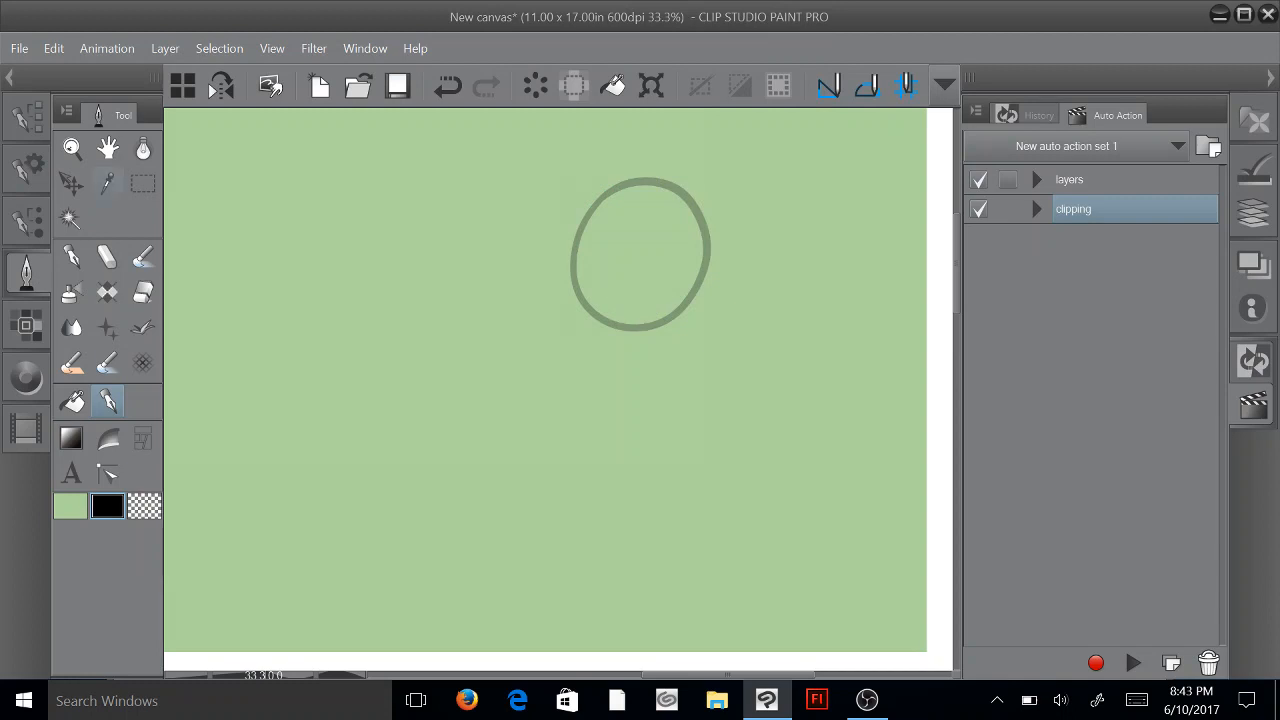
# Step: Select the area enclosed by the oval outline with the Auto select tool
pyautogui.click(71, 218)
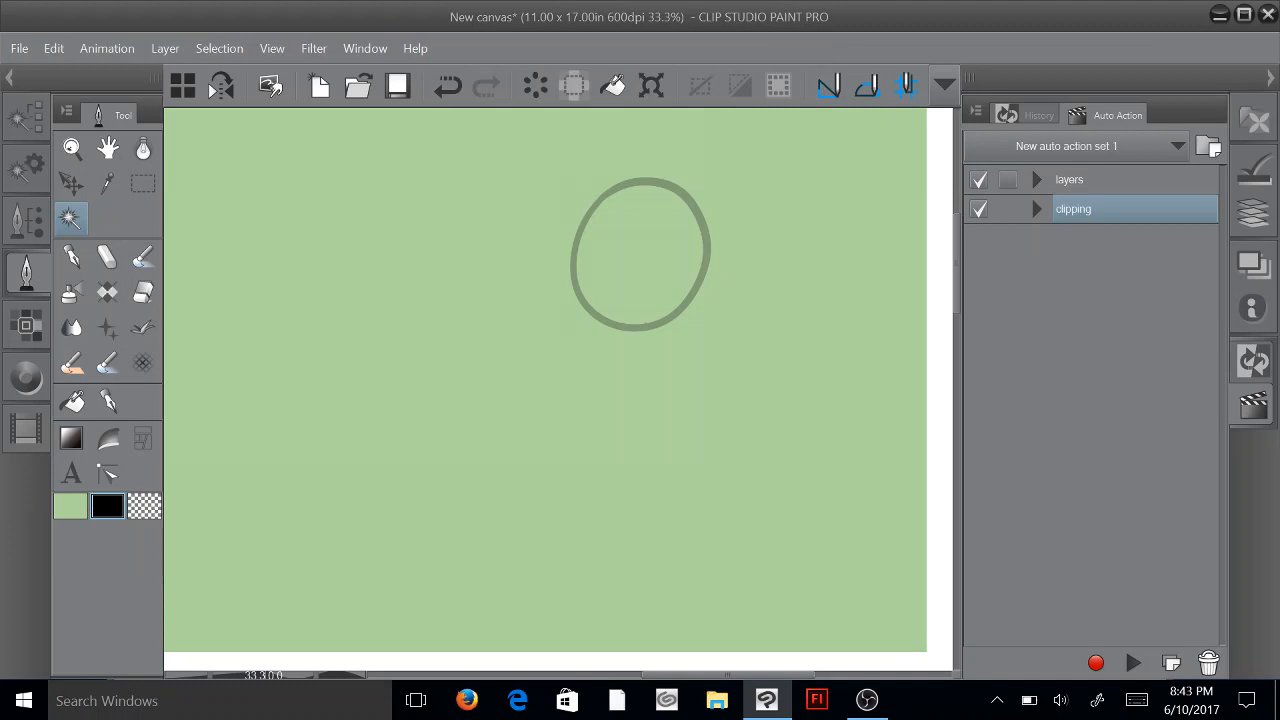
pyautogui.click(649, 240)
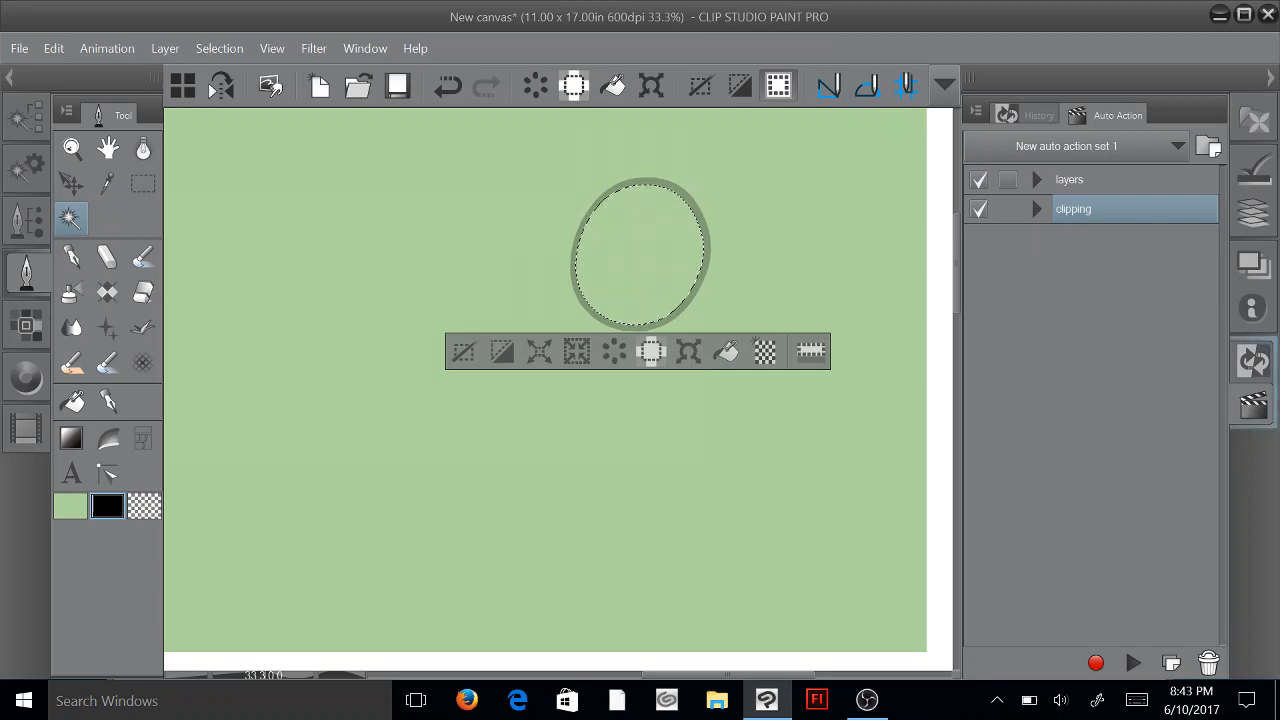
pyautogui.click(1254, 405)
pyautogui.click(1254, 405)
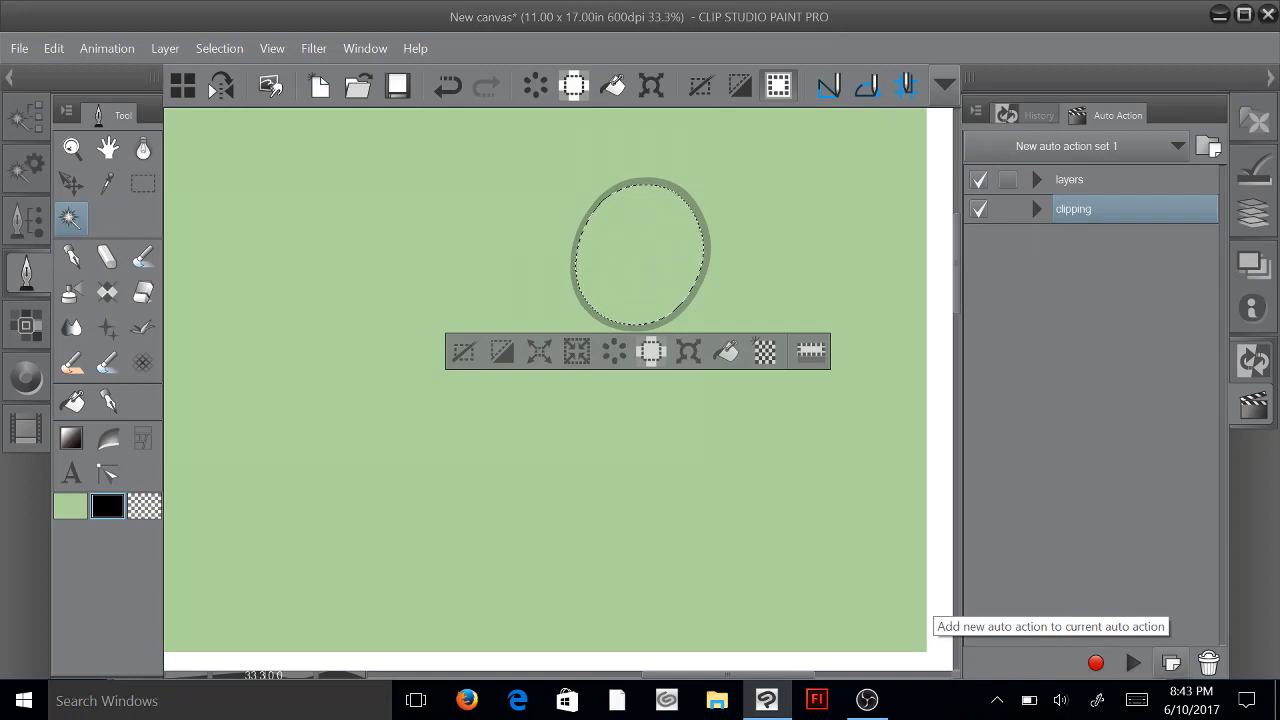
# Step: Add a new auto action named "flex and fill" and start recording it
pyautogui.click(1171, 662)
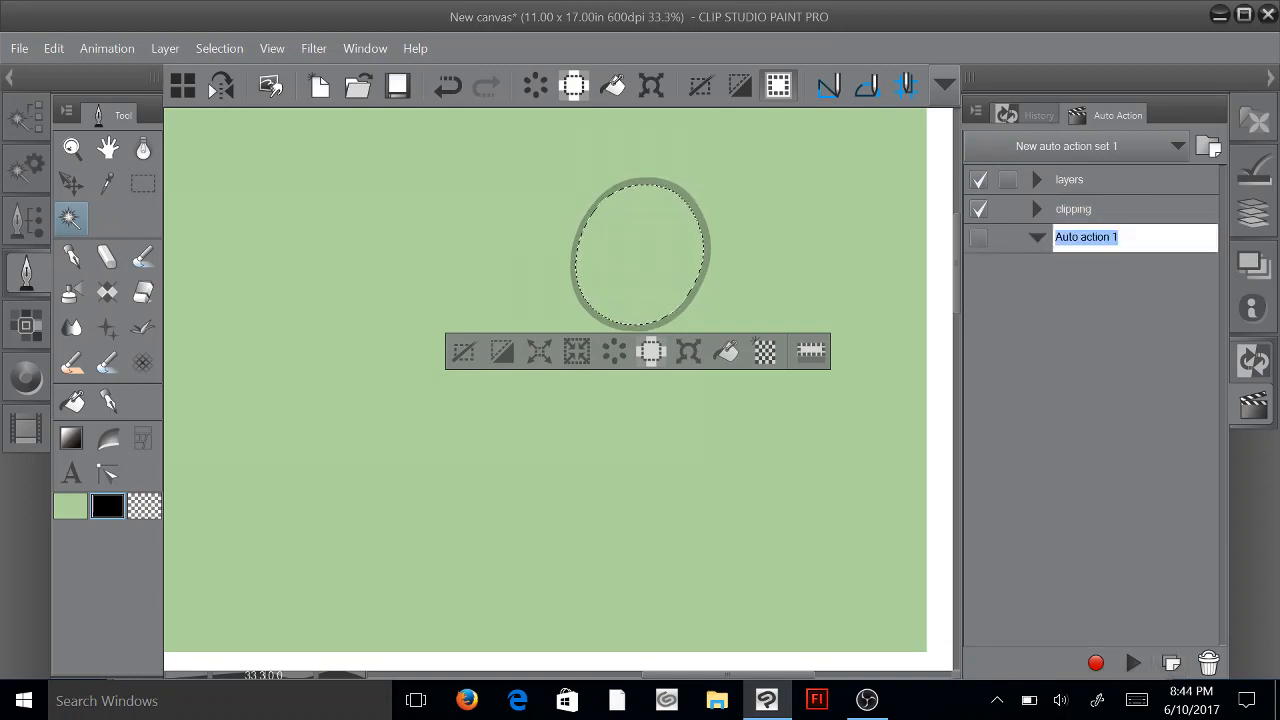
pyautogui.write('flex')
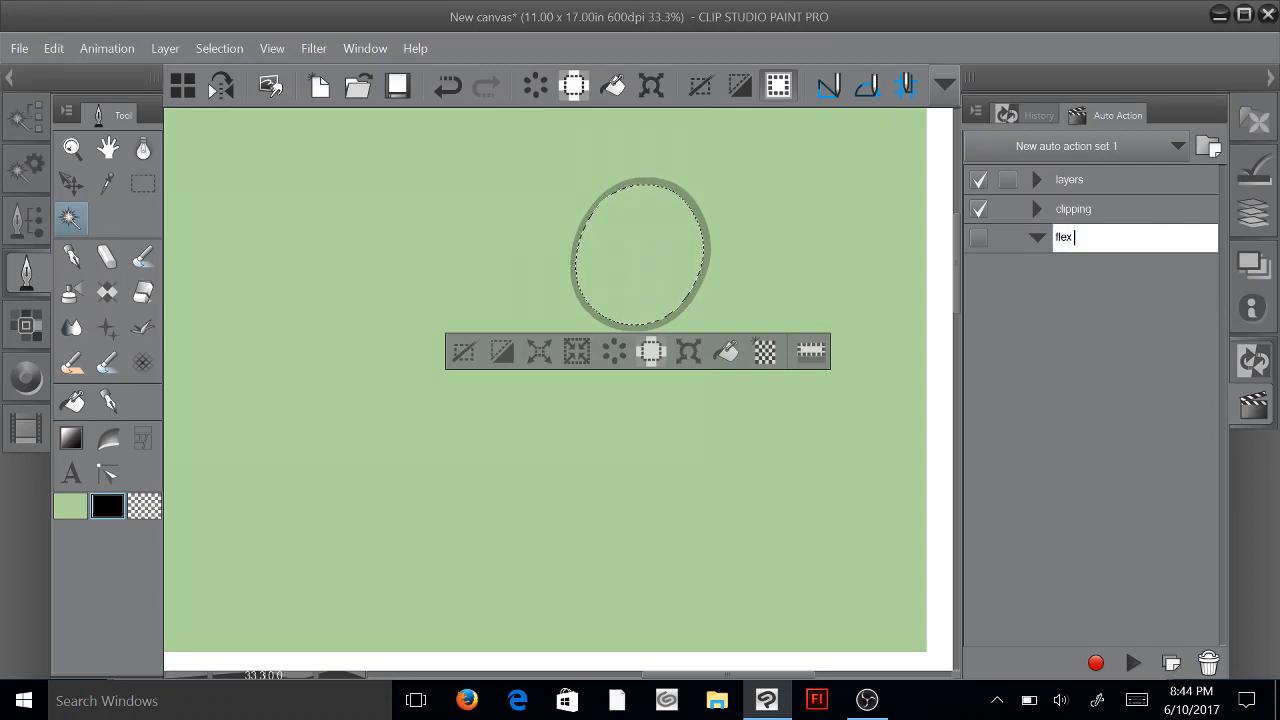
pyautogui.write(' and fl')
pyautogui.click(1096, 662)
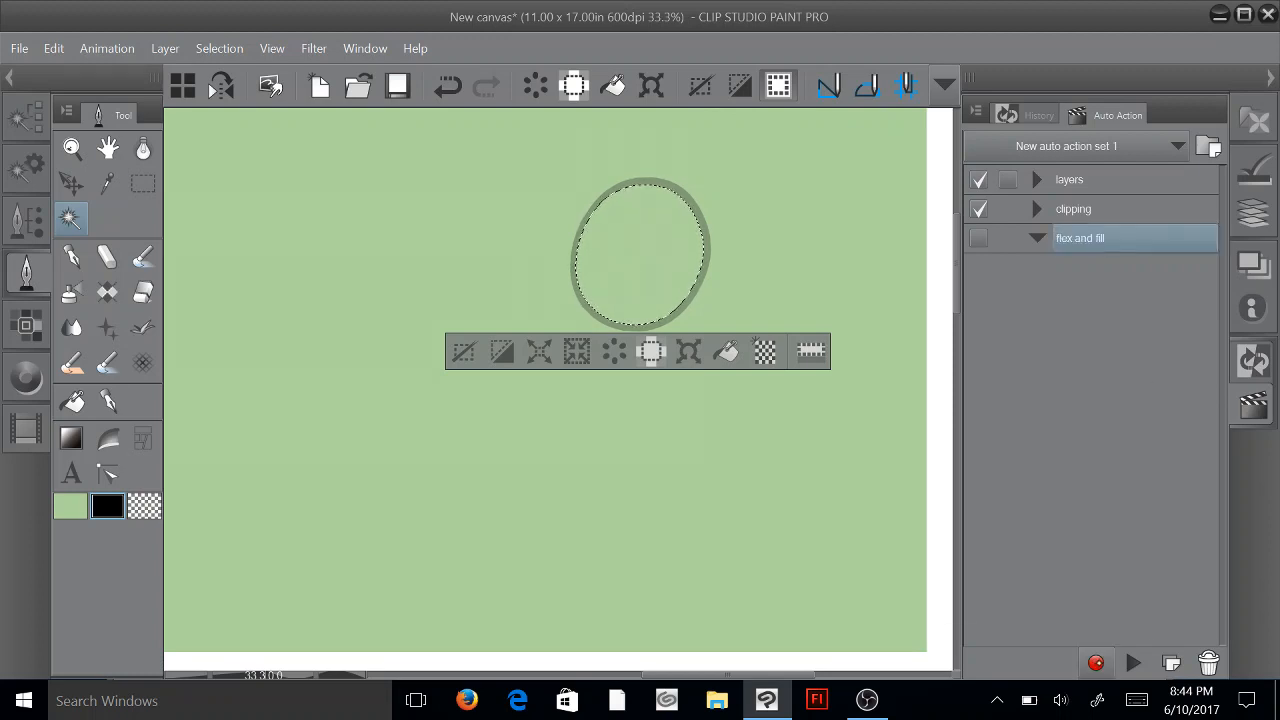
pyautogui.click(1096, 662)
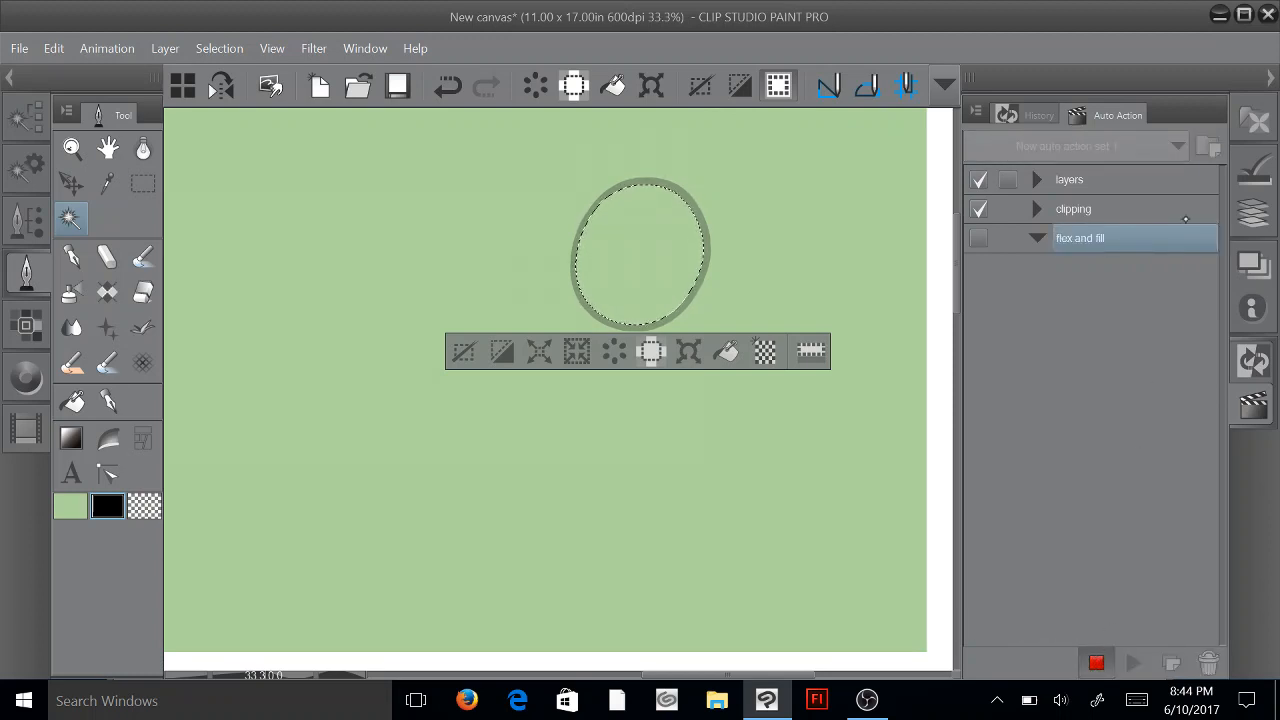
# Step: Record expanding the selected area by 2 px and filling it with black, and stop the recording
pyautogui.click(539, 351)
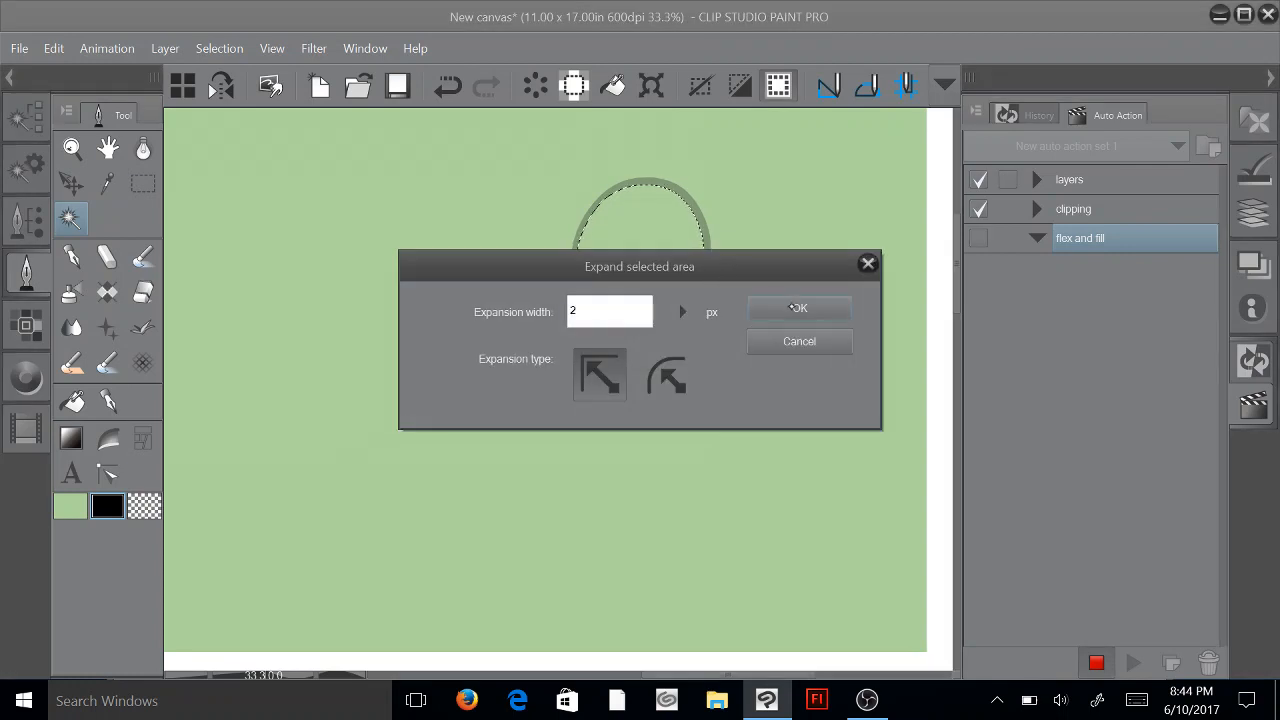
pyautogui.click(802, 307)
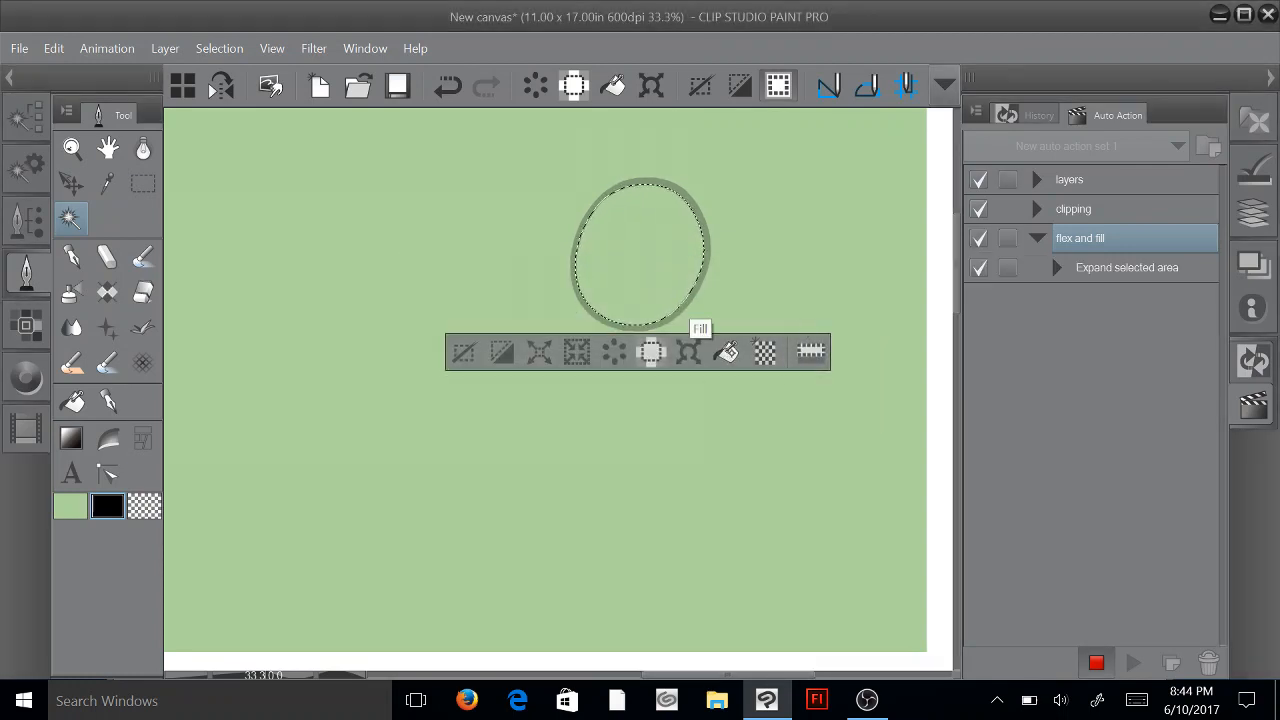
pyautogui.click(726, 352)
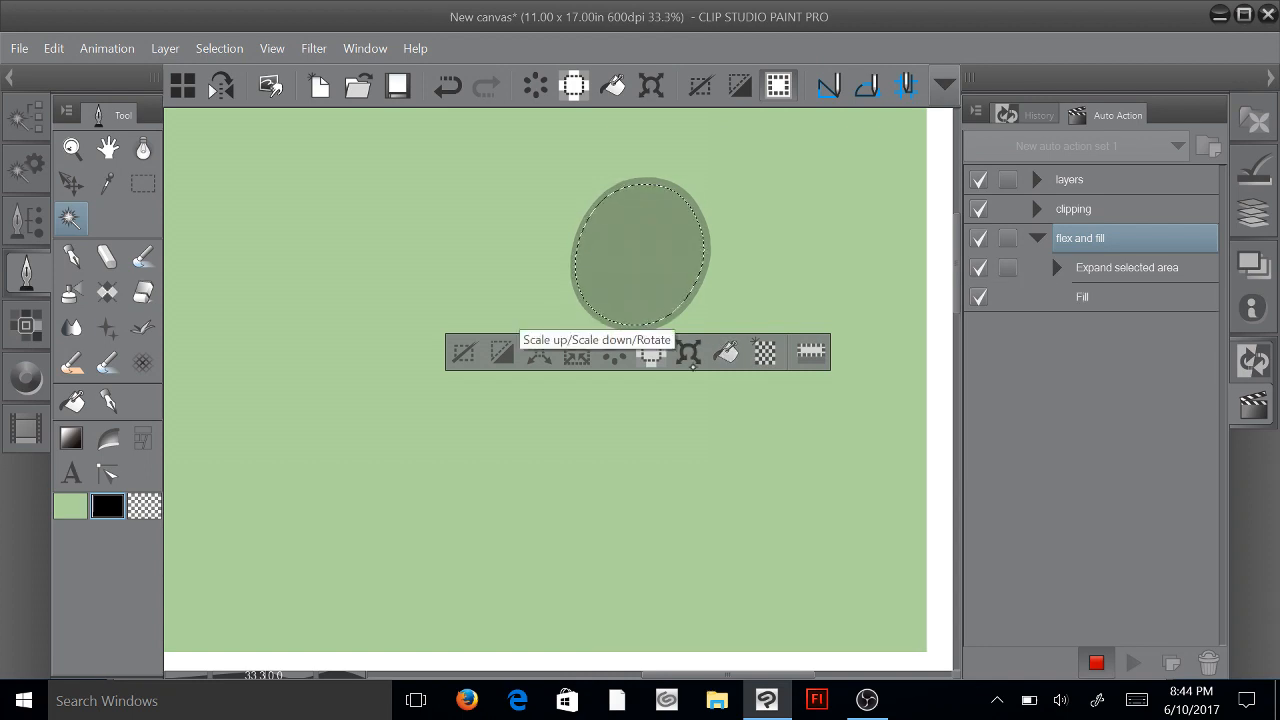
pyautogui.click(1096, 662)
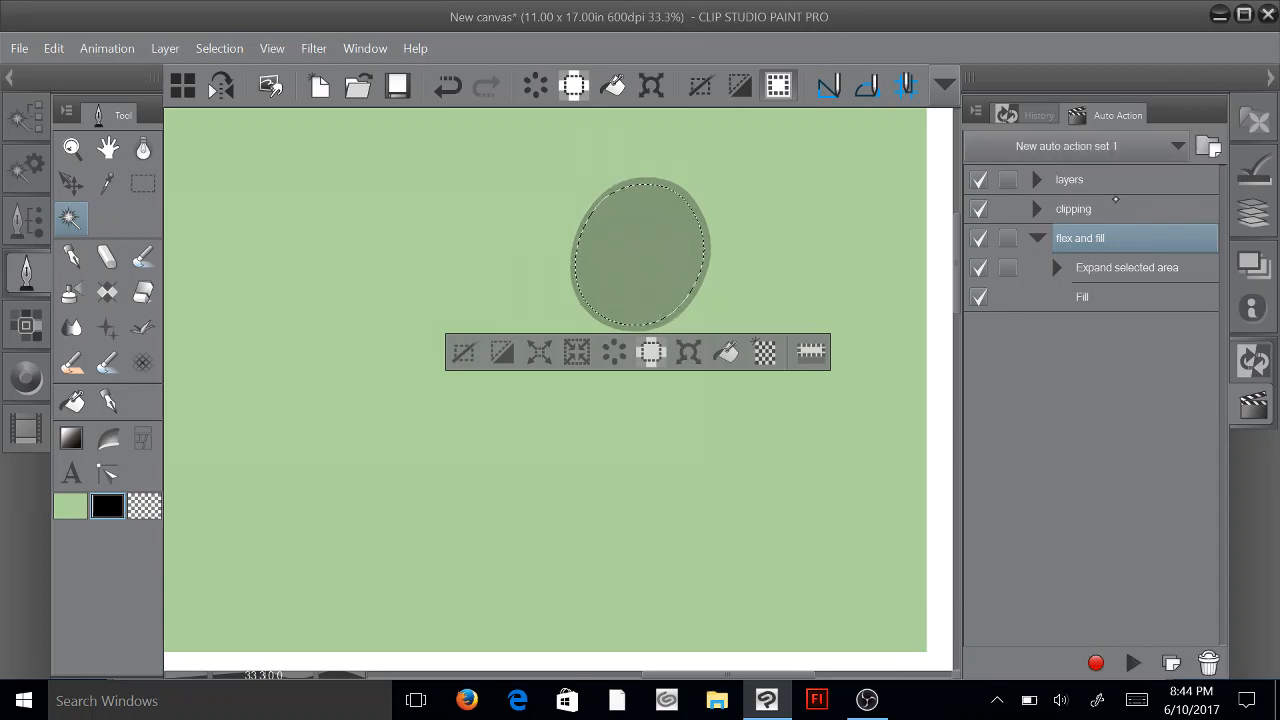
# Step: Deselect the filled oval and collapse the "flex and fill" auto action
pyautogui.hotkey('ctrl', 'd')
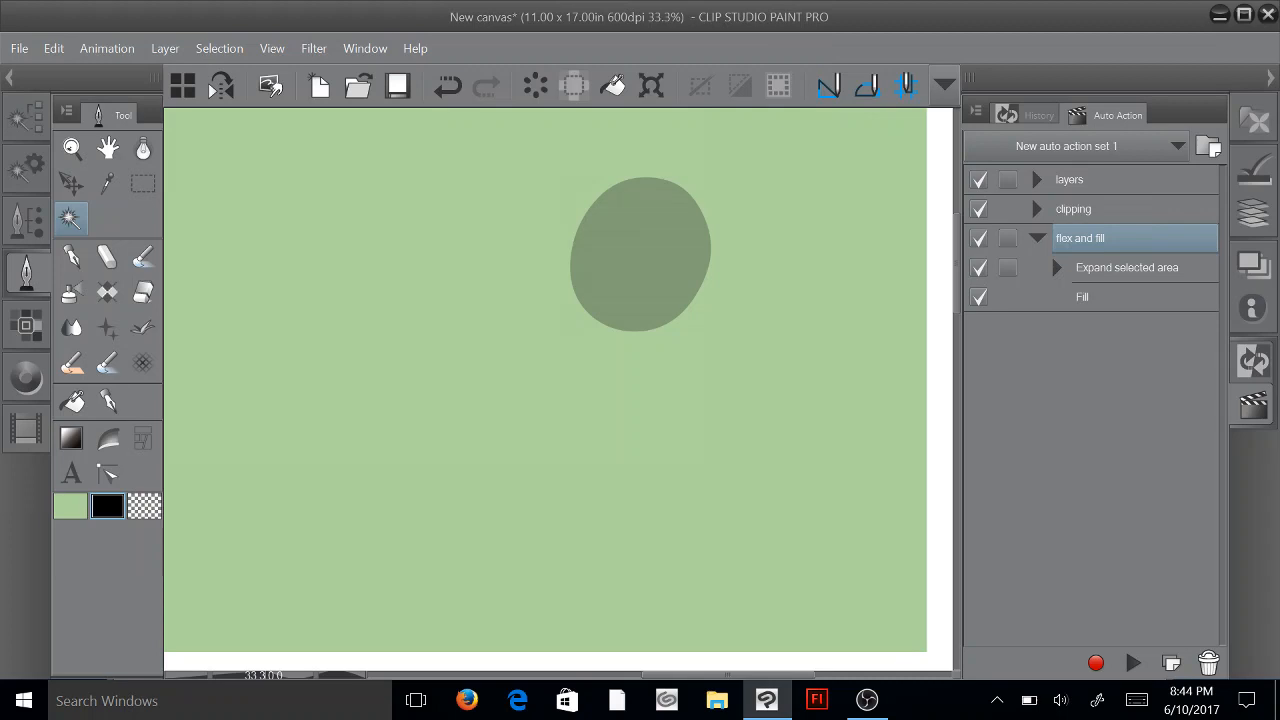
pyautogui.click(1037, 238)
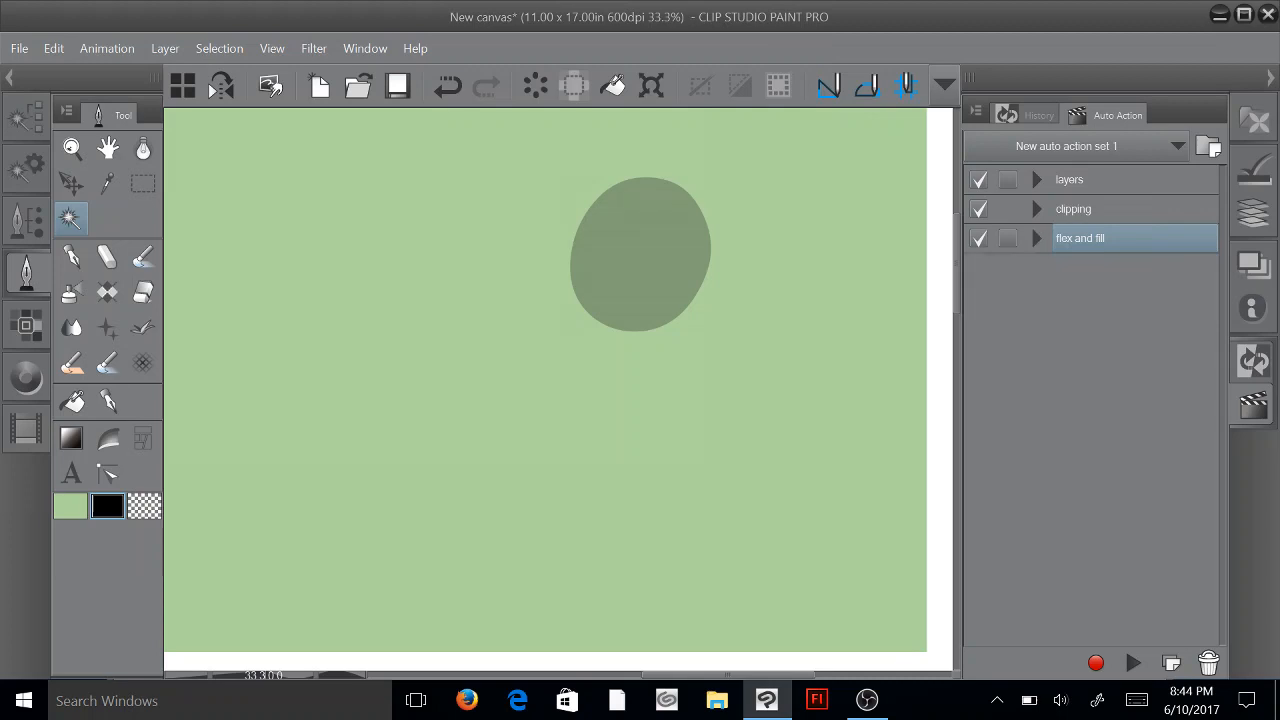
pyautogui.hotkey('ctrl', '-')
pyautogui.hotkey('ctrl', '-')
pyautogui.hotkey('ctrl', '-')
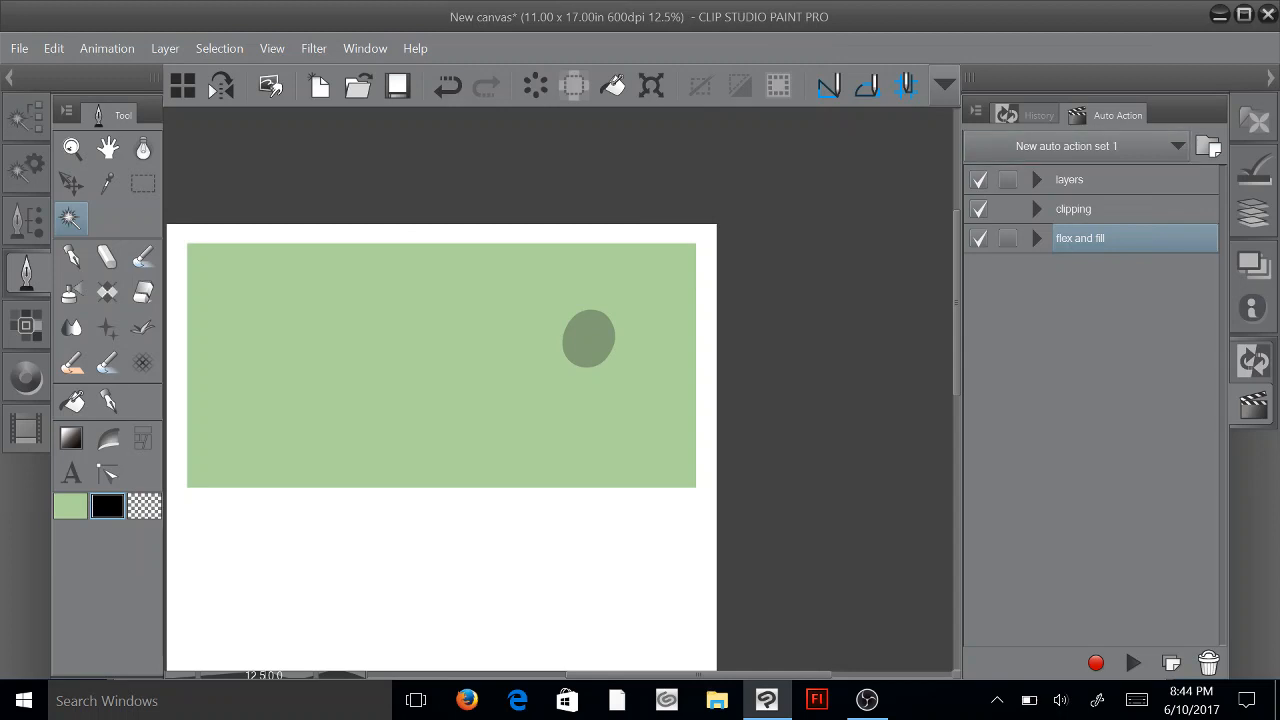
pyautogui.moveTo(663, 329); pyautogui.dragTo(730, 259)
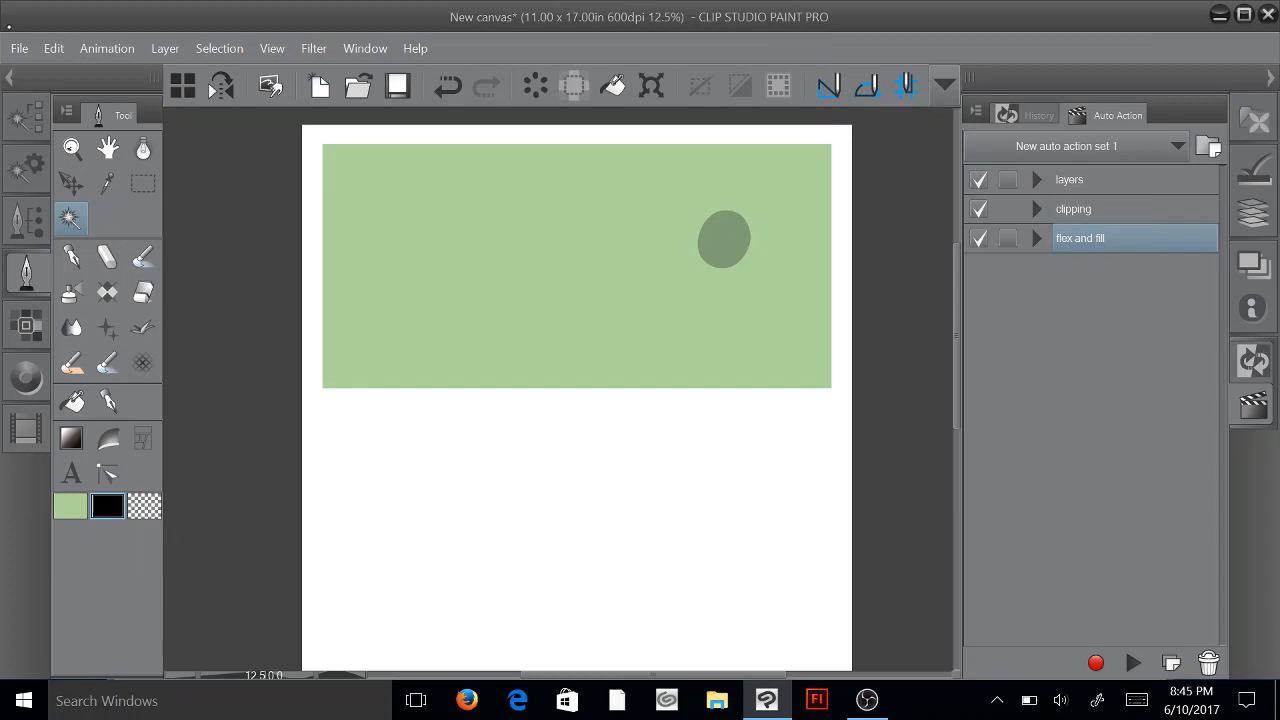
# Step: Open the shortcut settings and look through the Main menu, Option, Tool and Auto Action setting areas
pyautogui.click(19, 48)
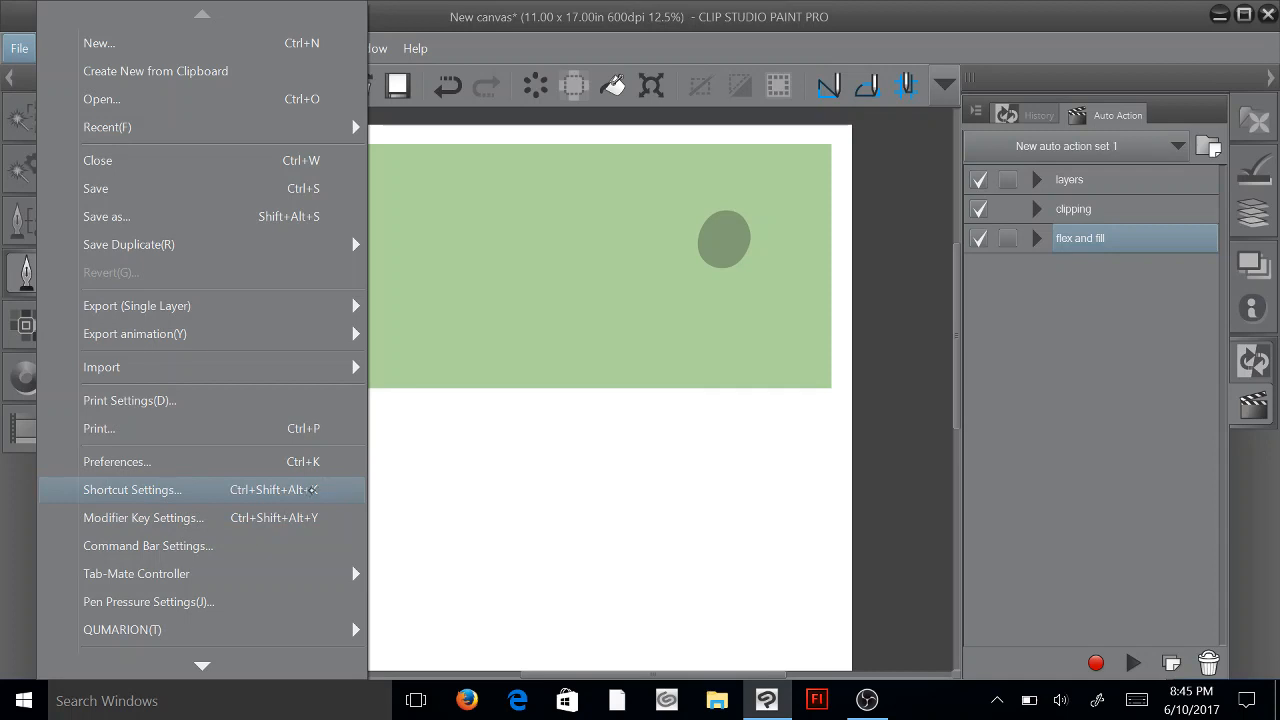
pyautogui.click(316, 489)
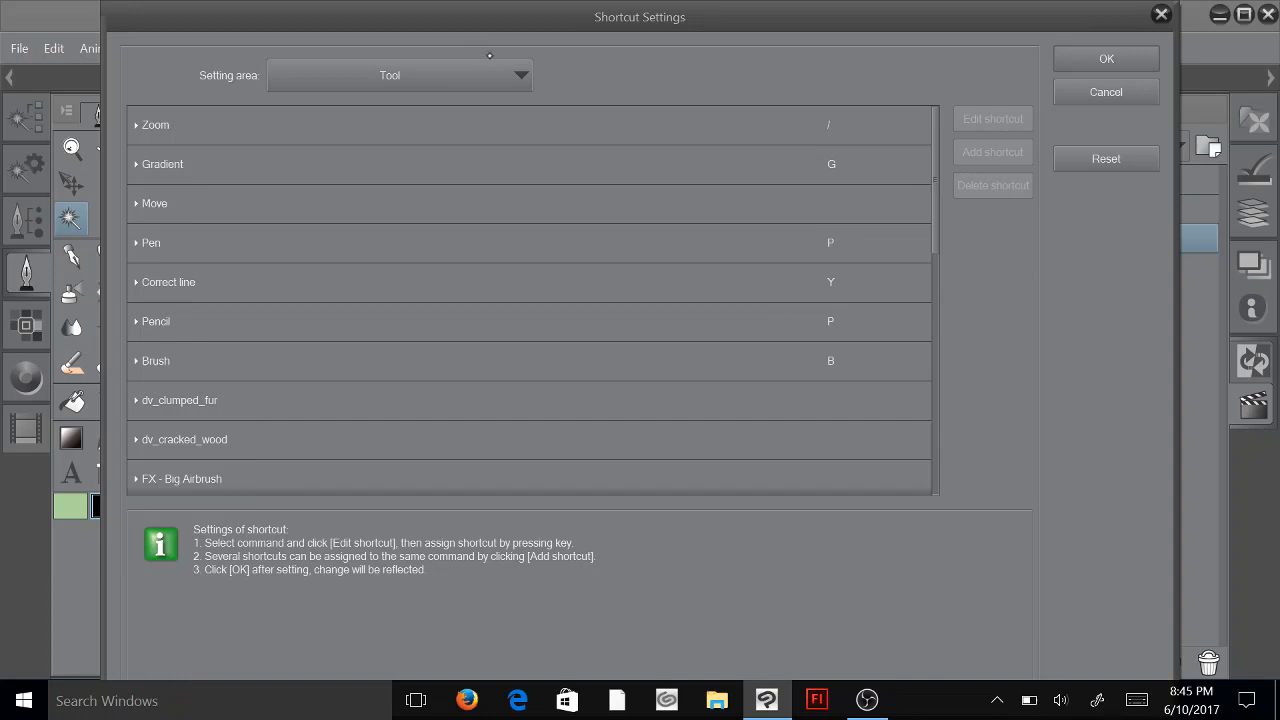
pyautogui.click(495, 70)
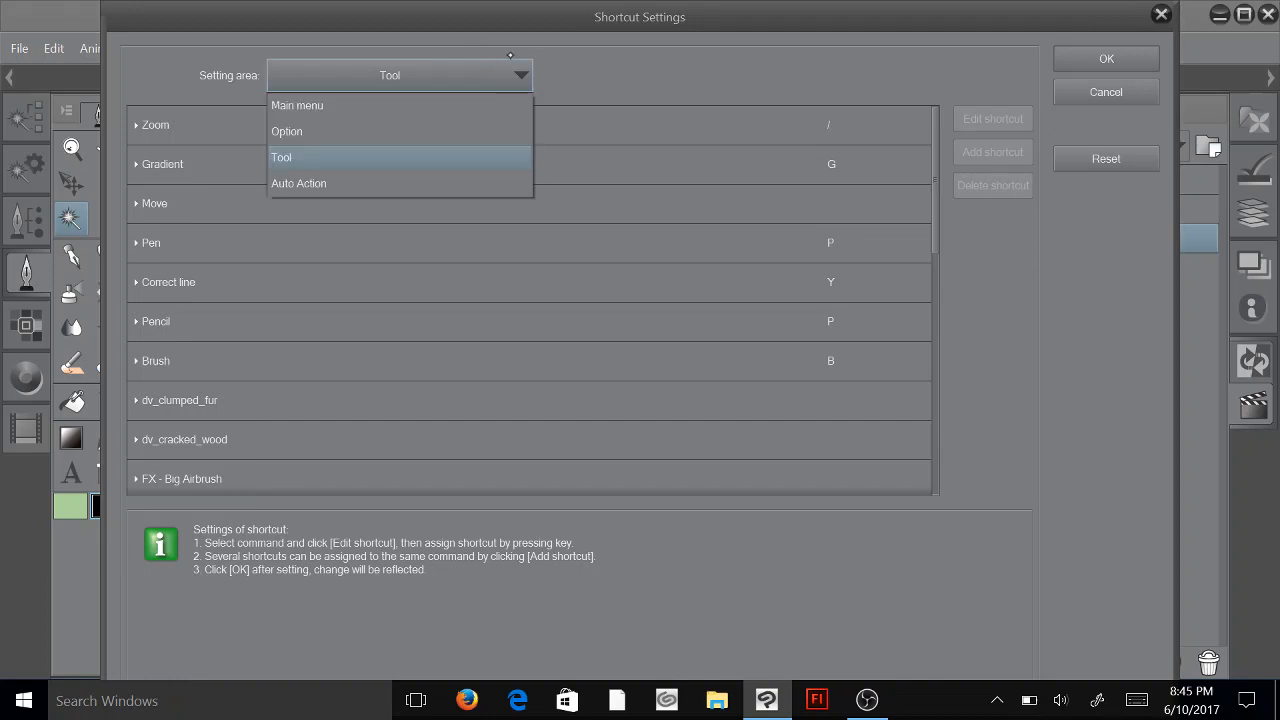
pyautogui.click(356, 103)
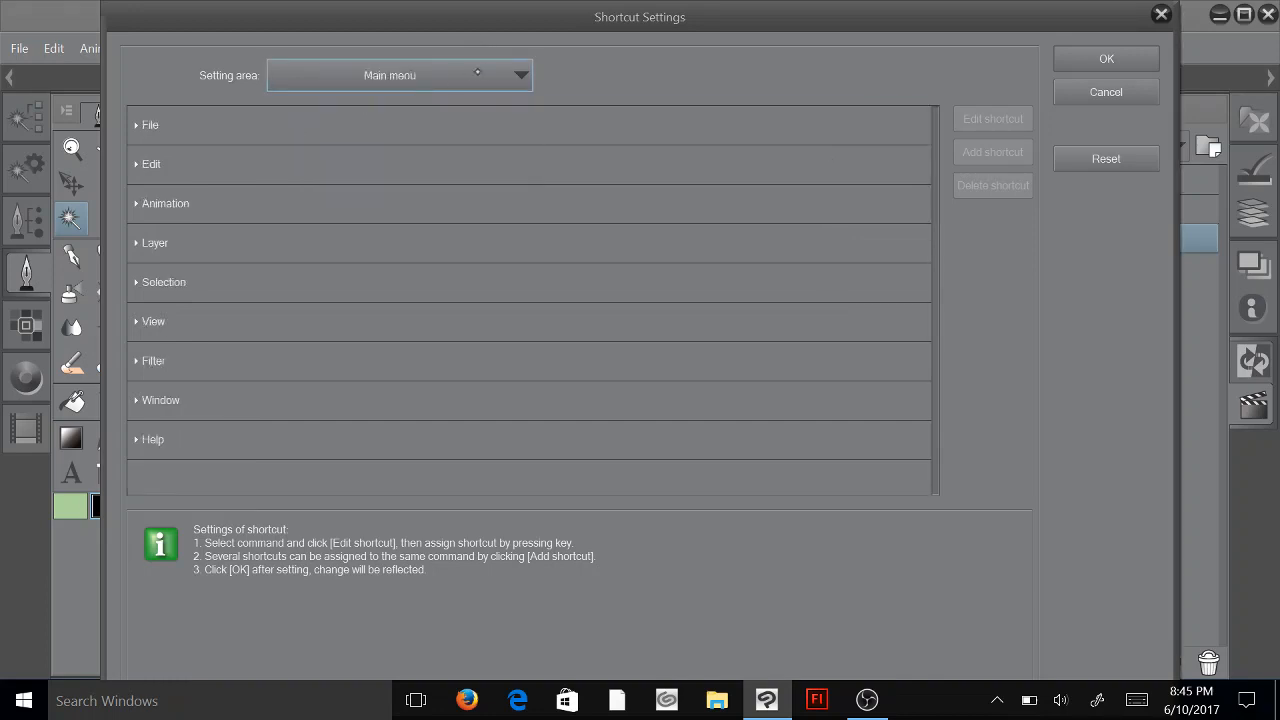
pyautogui.click(493, 69)
pyautogui.click(413, 128)
pyautogui.click(491, 68)
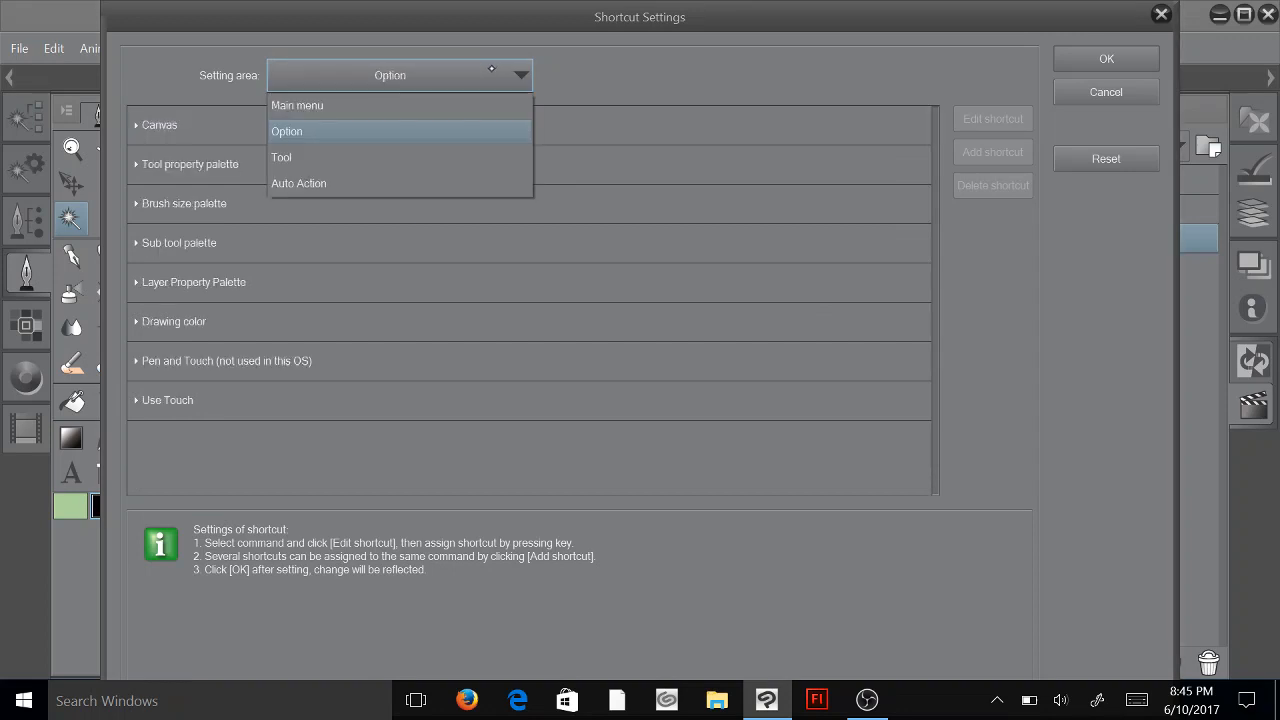
pyautogui.click(362, 158)
pyautogui.click(493, 66)
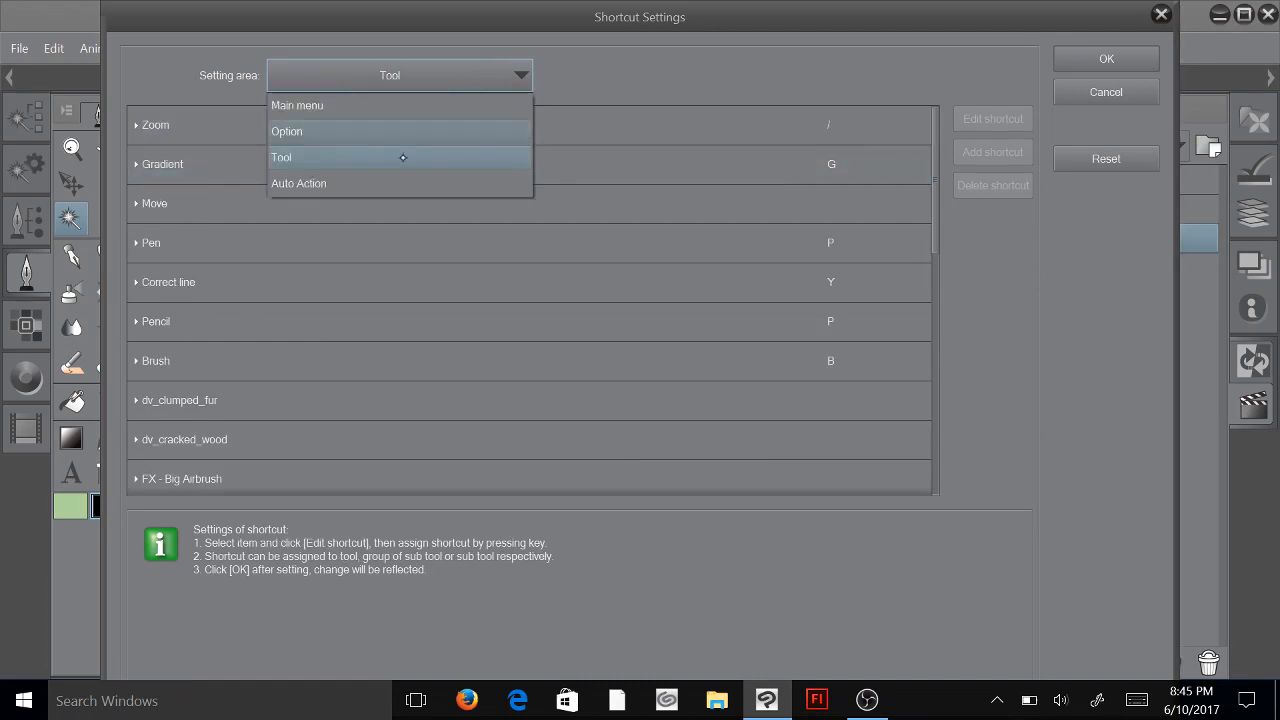
pyautogui.click(332, 185)
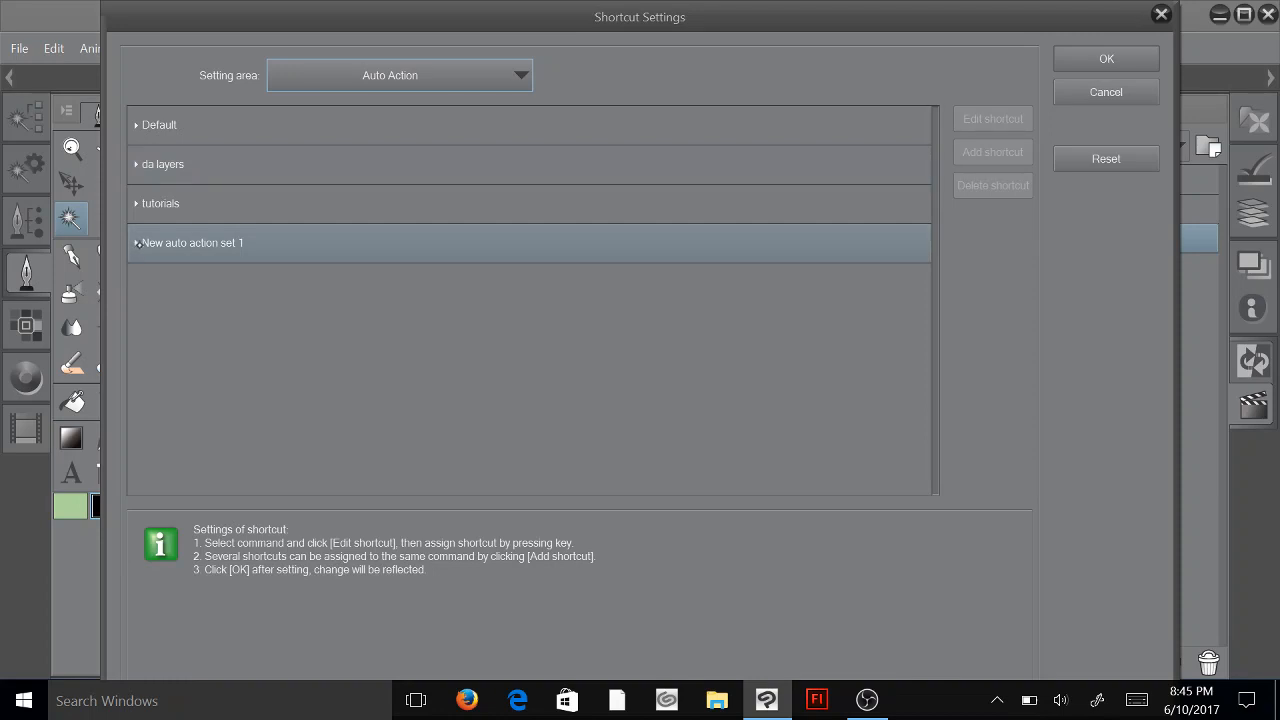
# Step: Expand "New auto action set 1" and open the shortcut entries of its "layers" and "clipping" actions for editing
pyautogui.click(137, 244)
pyautogui.click(137, 244)
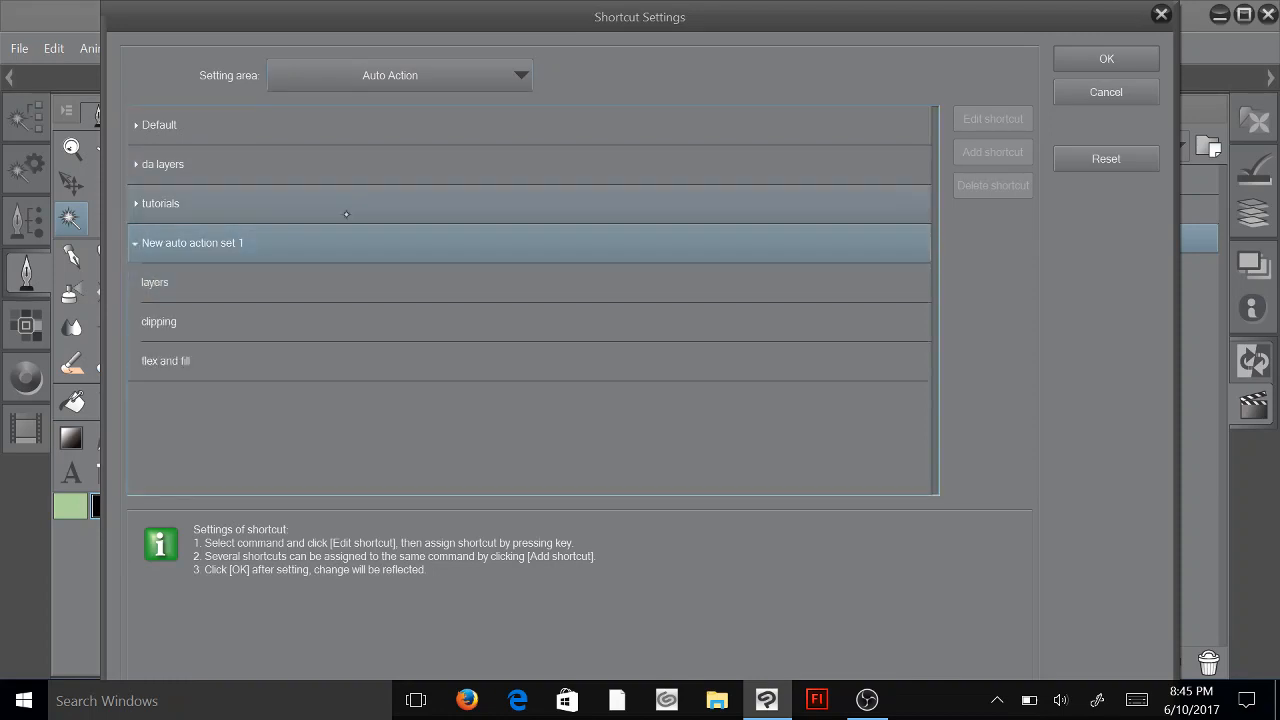
pyautogui.doubleClick(872, 283)
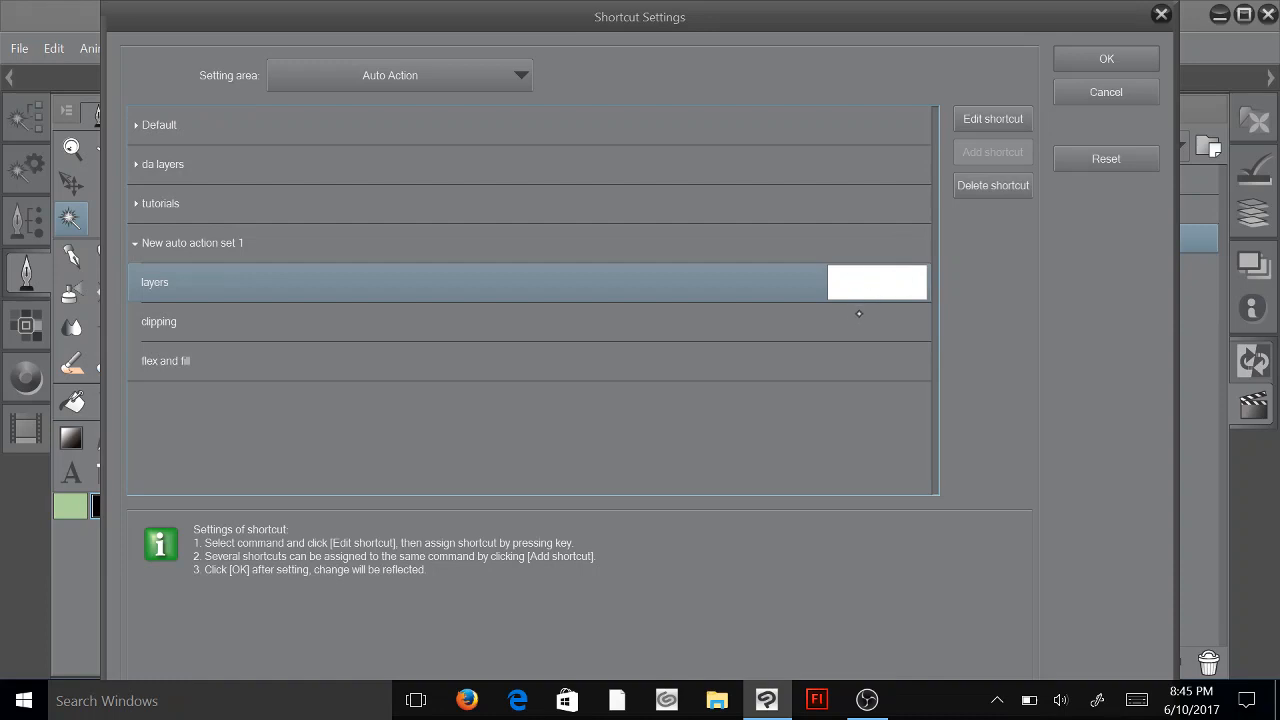
pyautogui.doubleClick(895, 320)
# Step: Try to assign Ctrl+B and then BackSpace as the shortcut for "flex and fill", and decline replacing the existing assignment
pyautogui.doubleClick(880, 358)
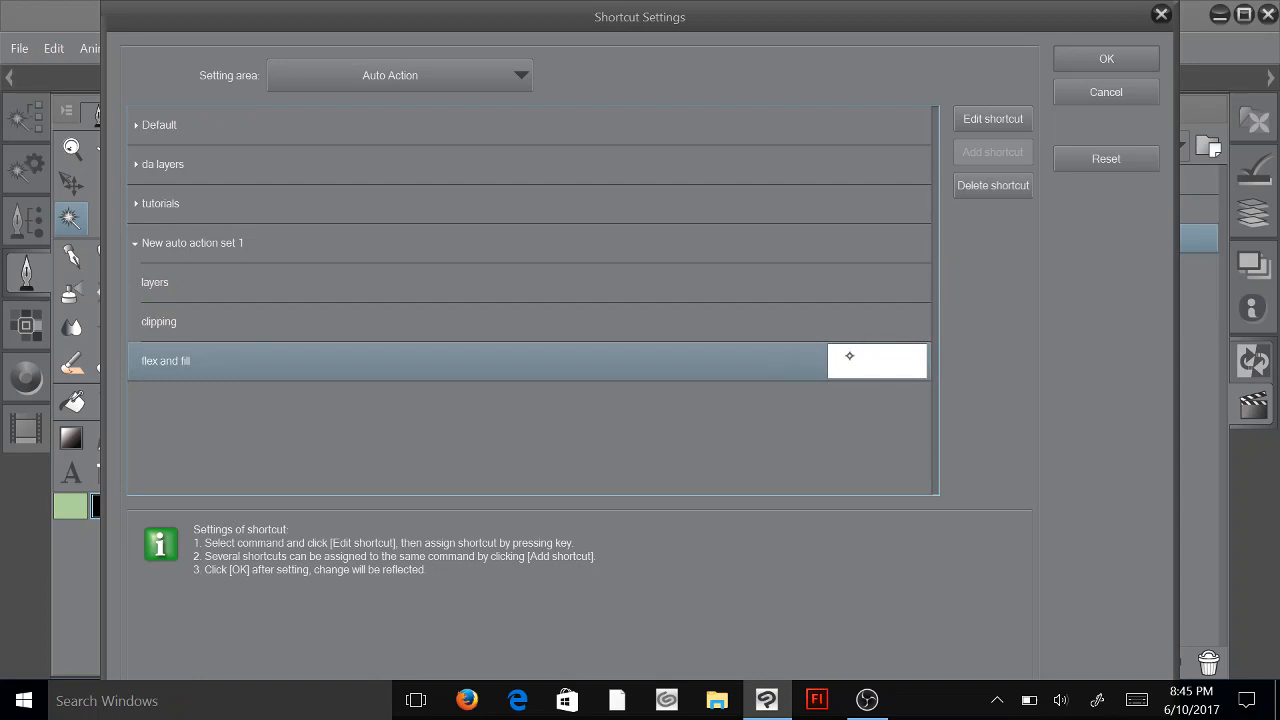
pyautogui.hotkey('ctrl', 'b')
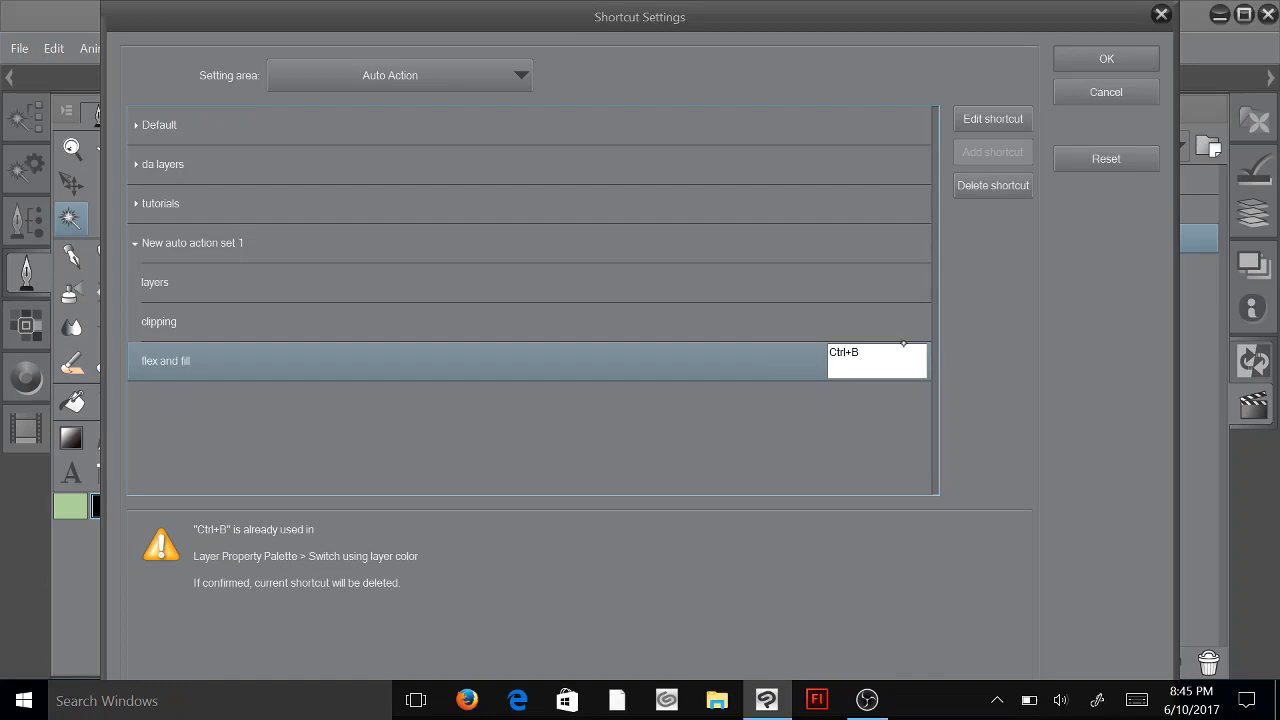
pyautogui.press('Delete')
pyautogui.press('BackSpace')
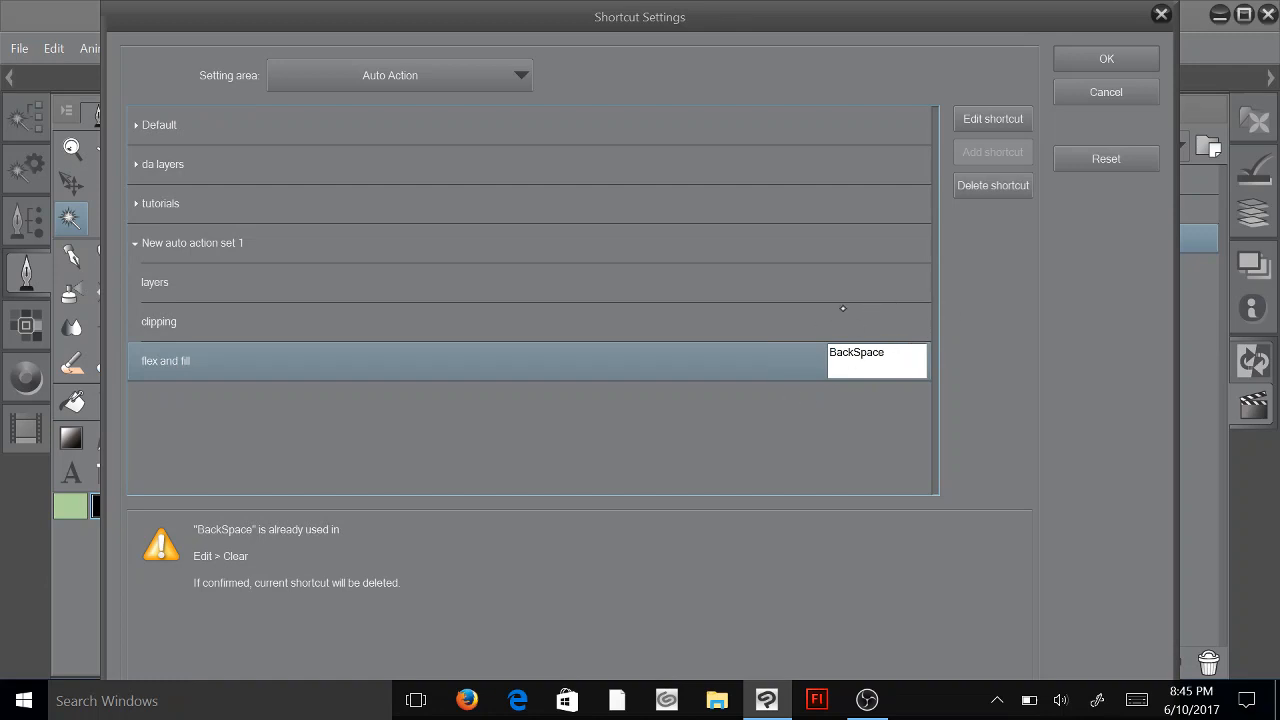
pyautogui.click(821, 314)
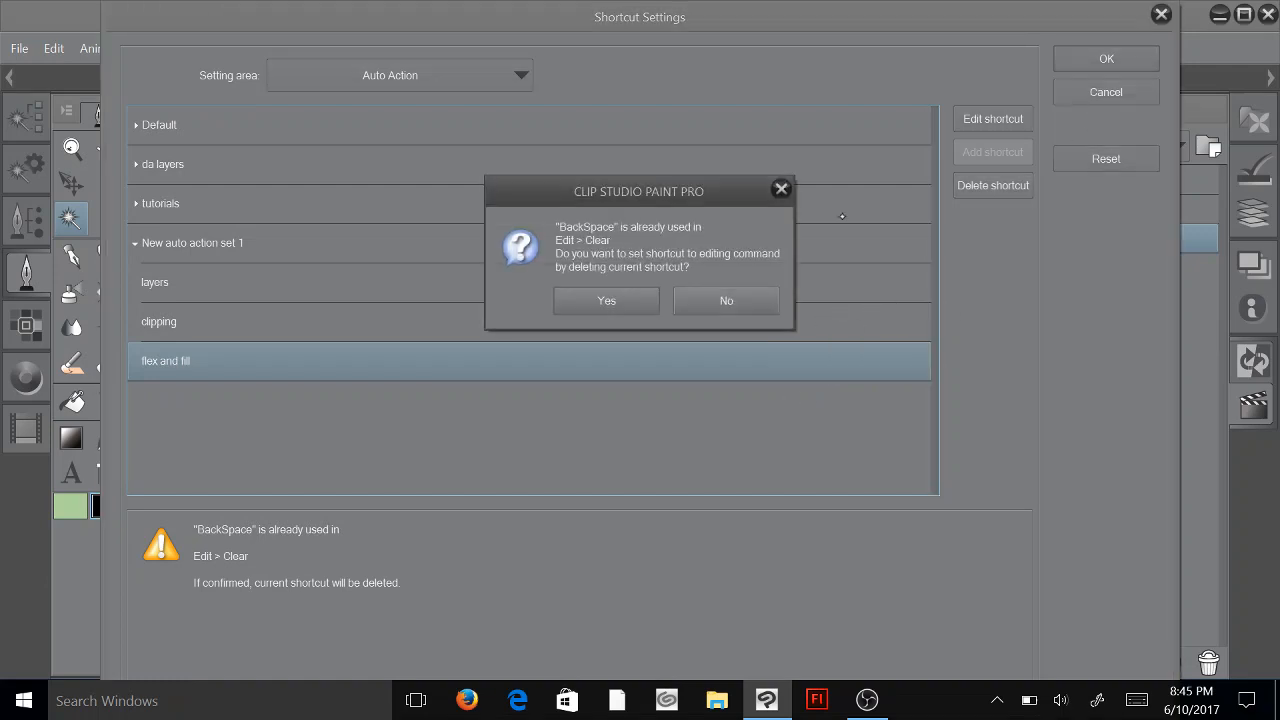
pyautogui.click(728, 300)
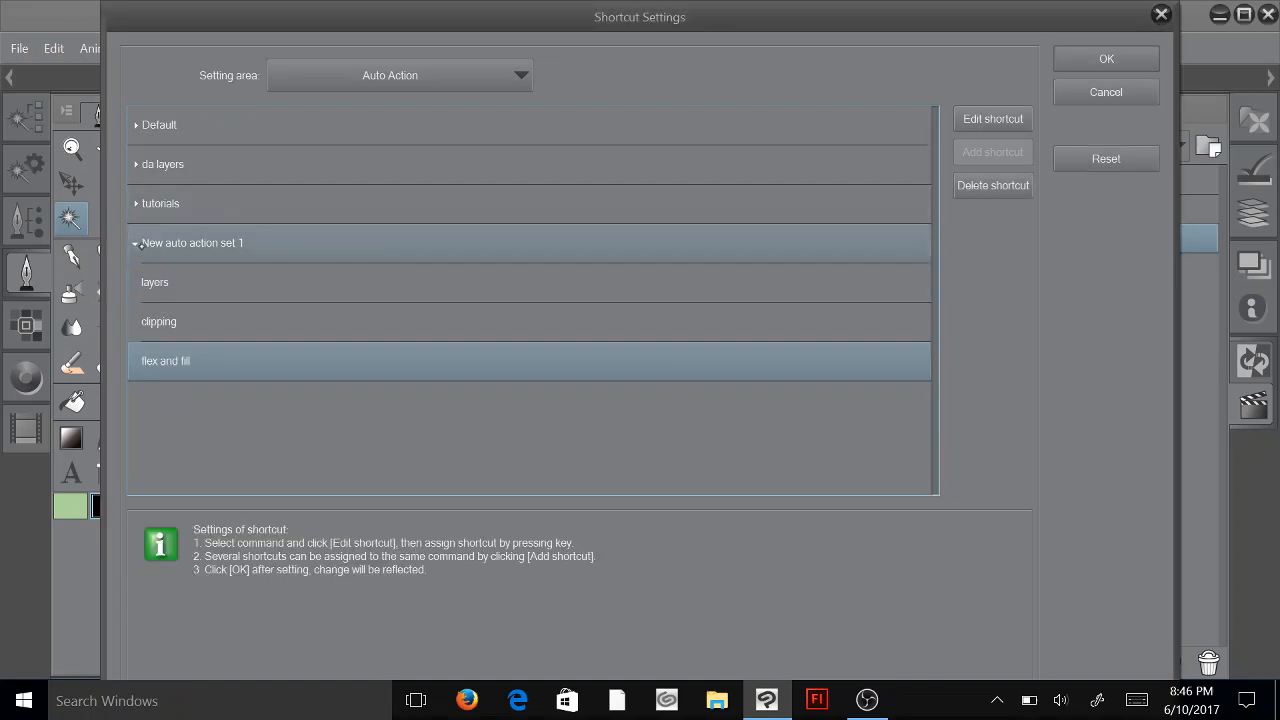
# Step: Review the shortcuts of the auto actions in the "da layers" set, and close the shortcut settings without saving
pyautogui.click(138, 243)
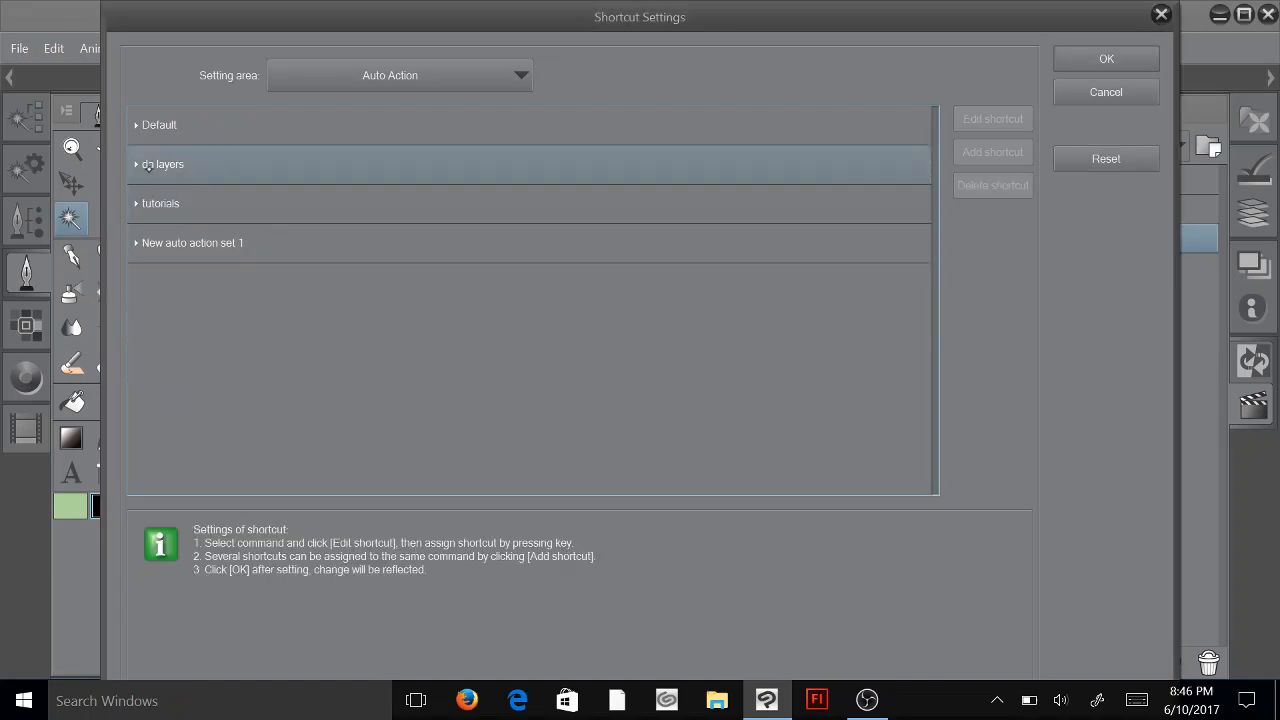
pyautogui.click(146, 166)
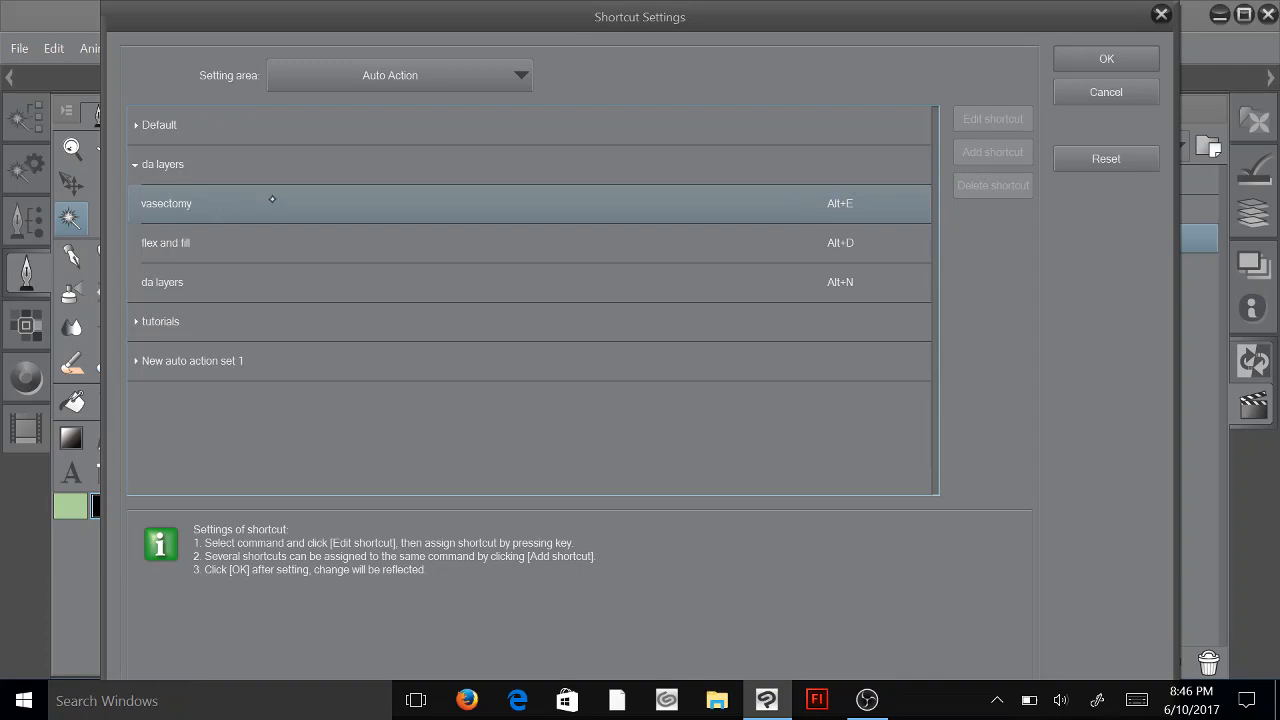
pyautogui.click(845, 203)
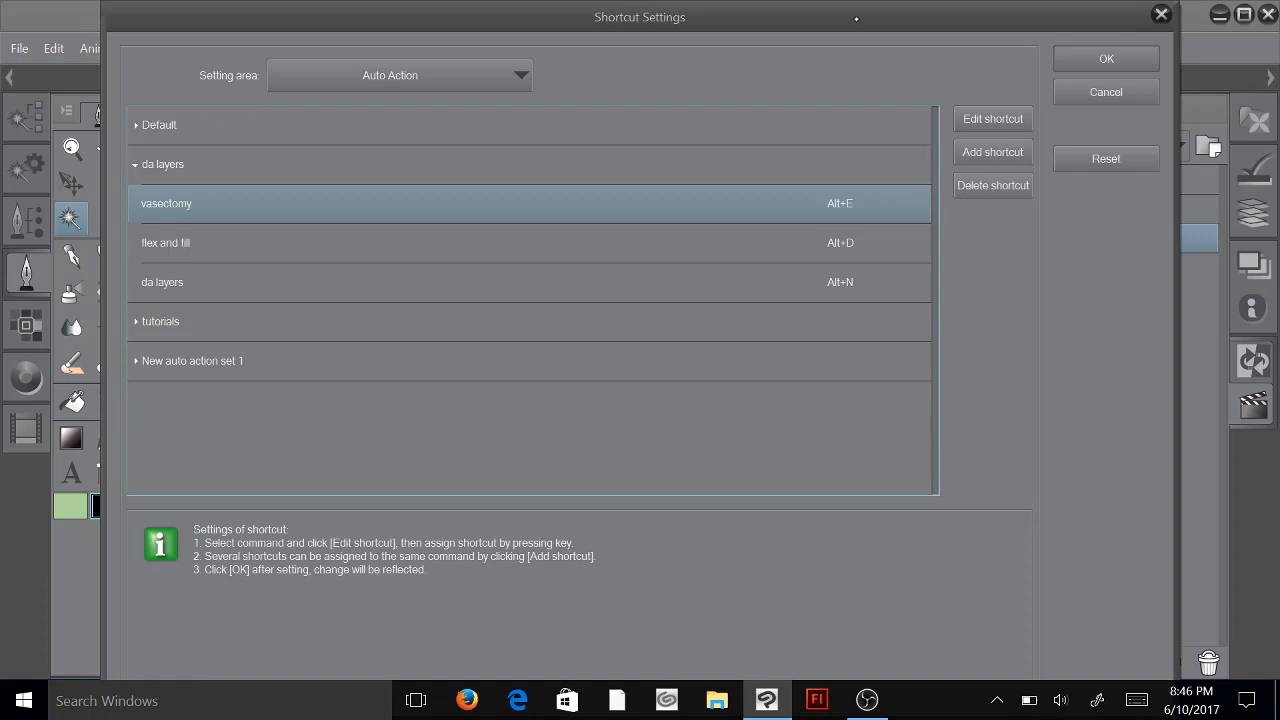
pyautogui.click(824, 242)
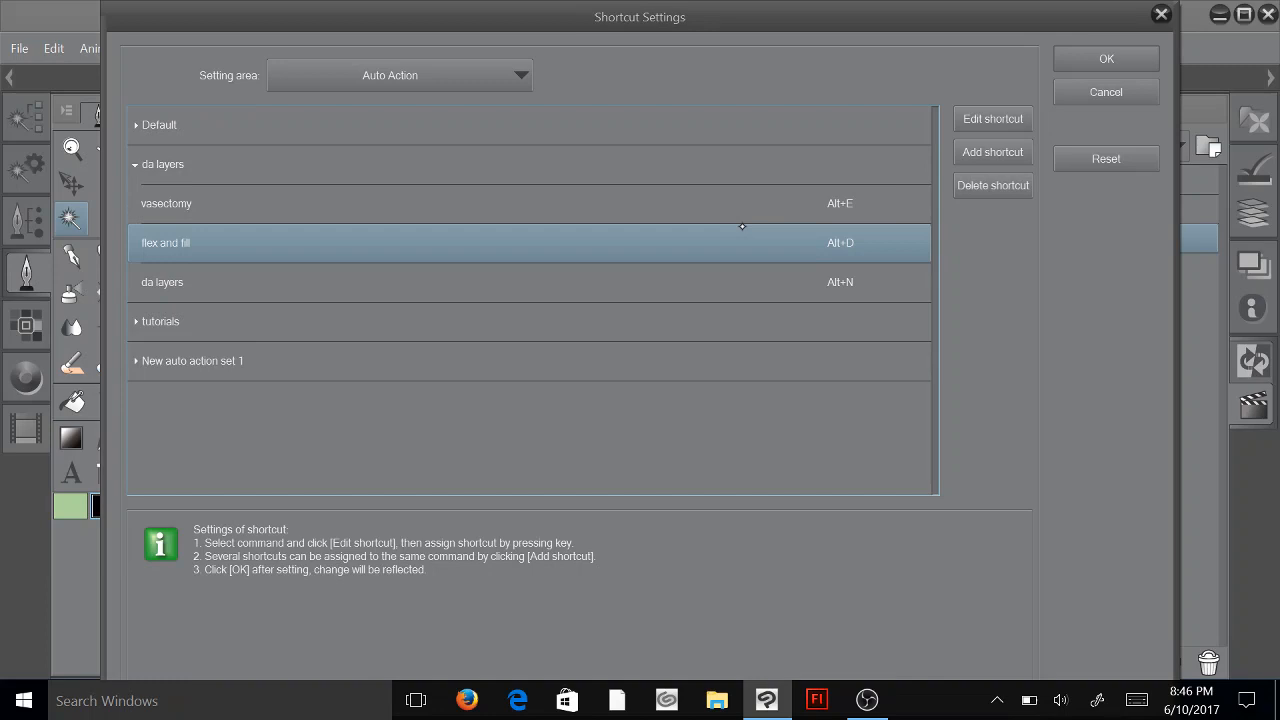
pyautogui.click(757, 270)
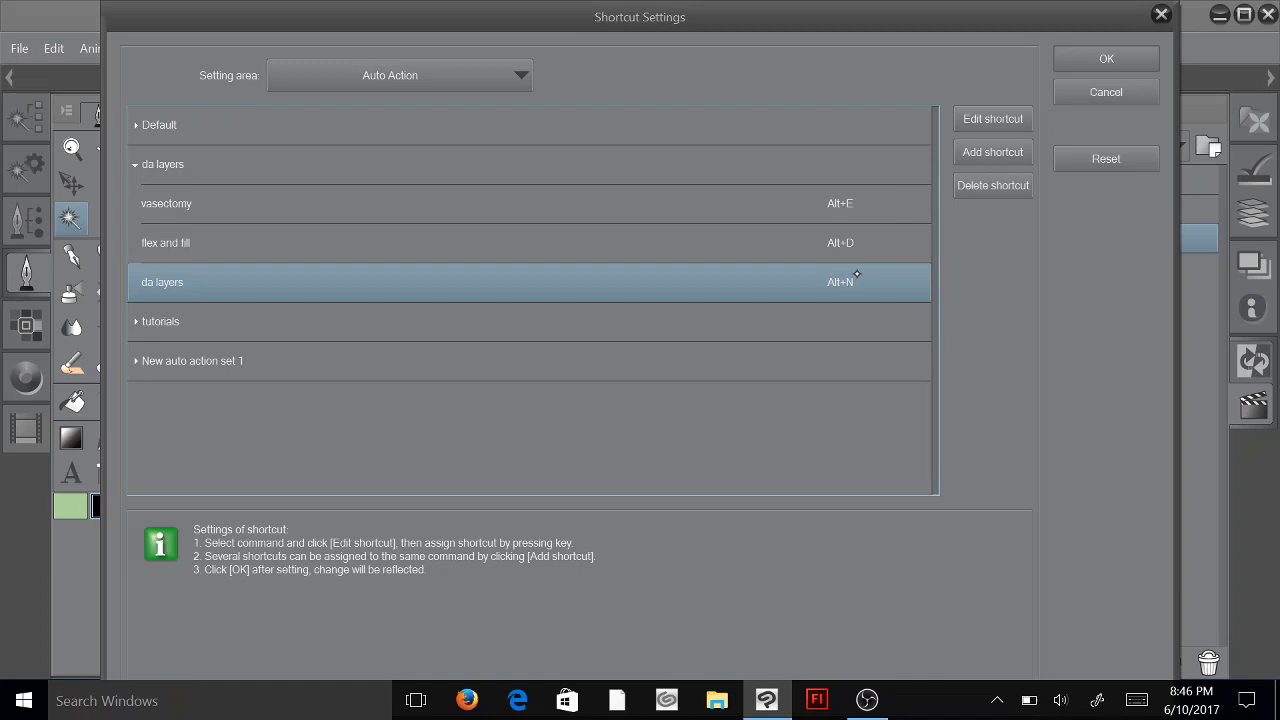
pyautogui.click(1104, 91)
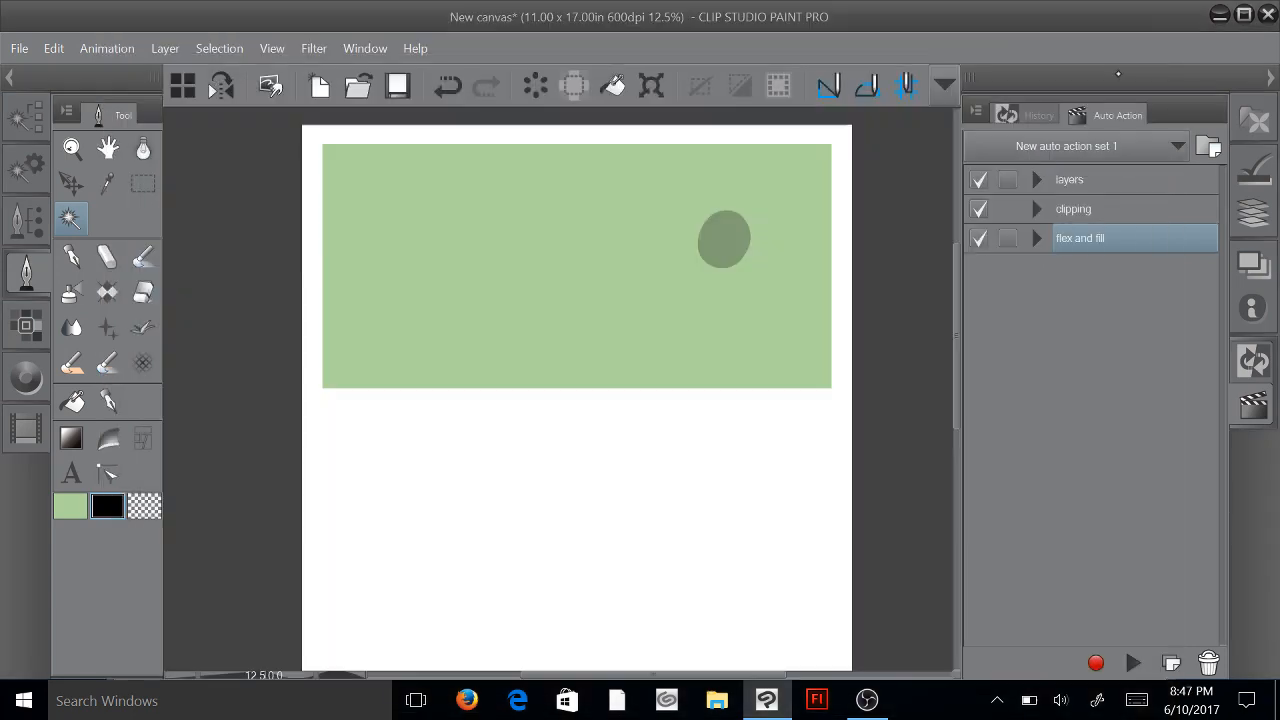